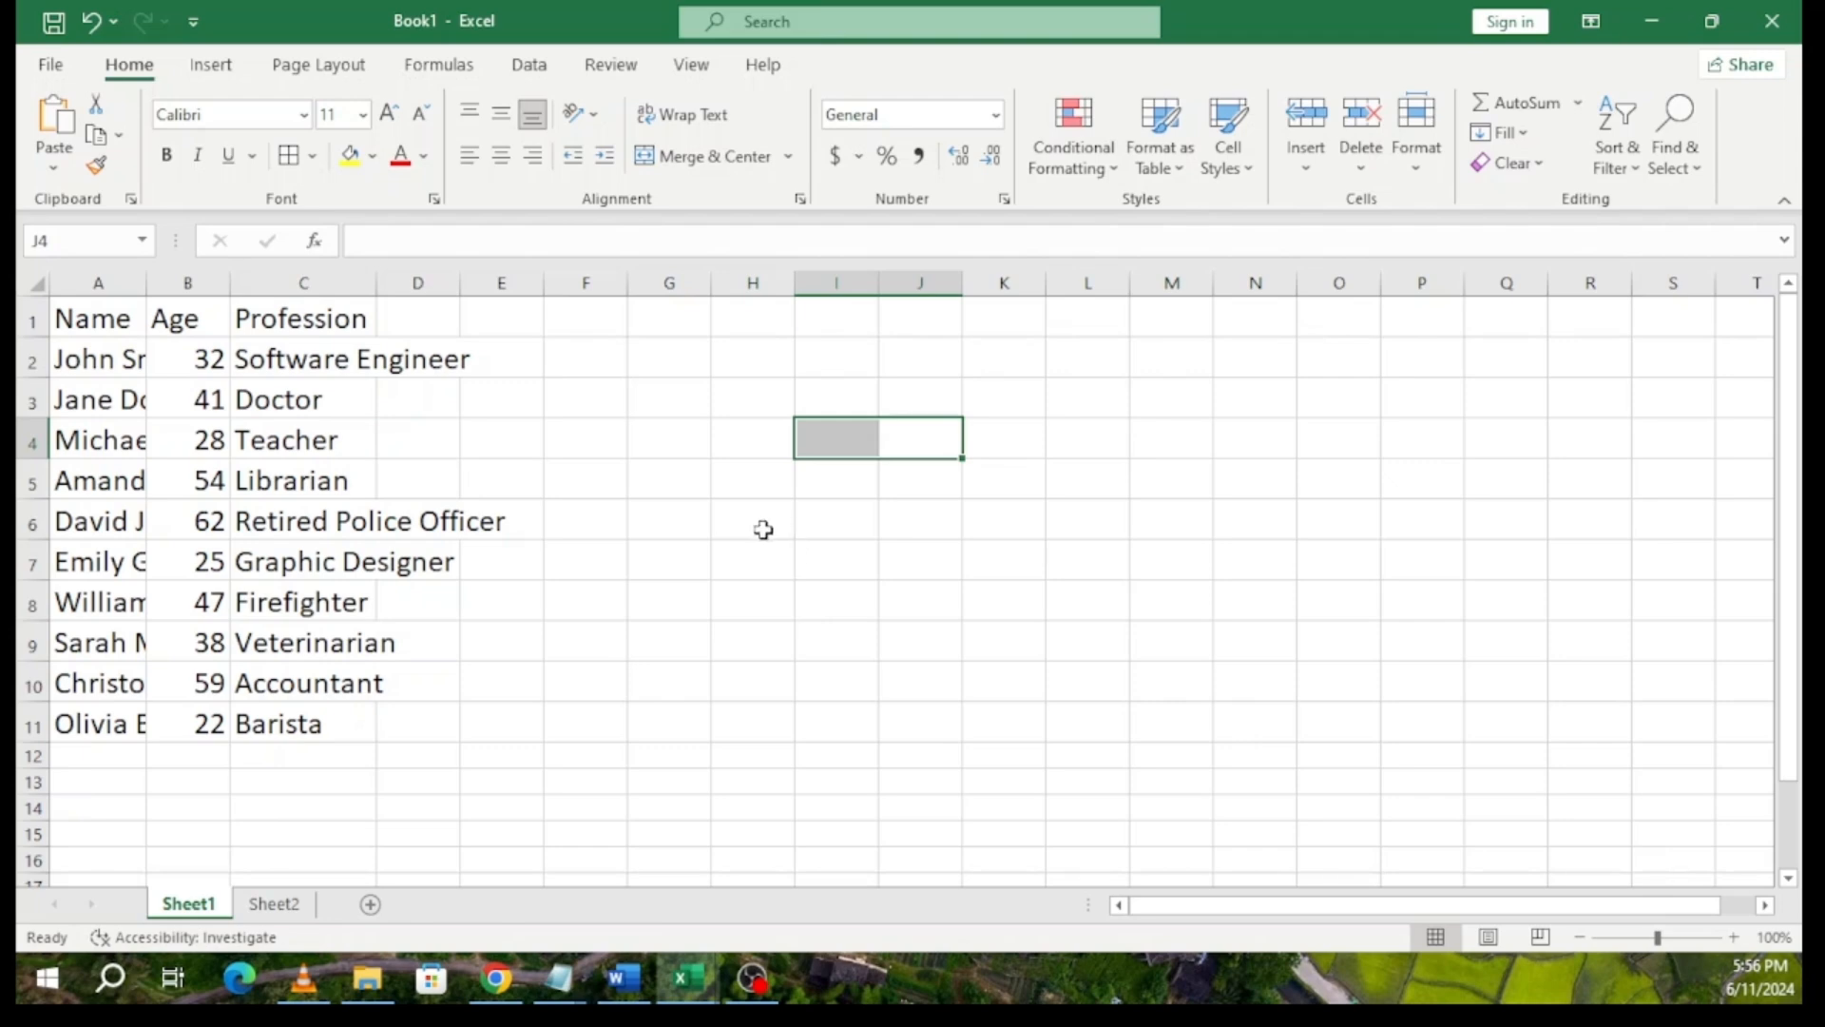
- Try converting the data range A1:C11 into a table with headers, and undo the conversion
click(284, 440)
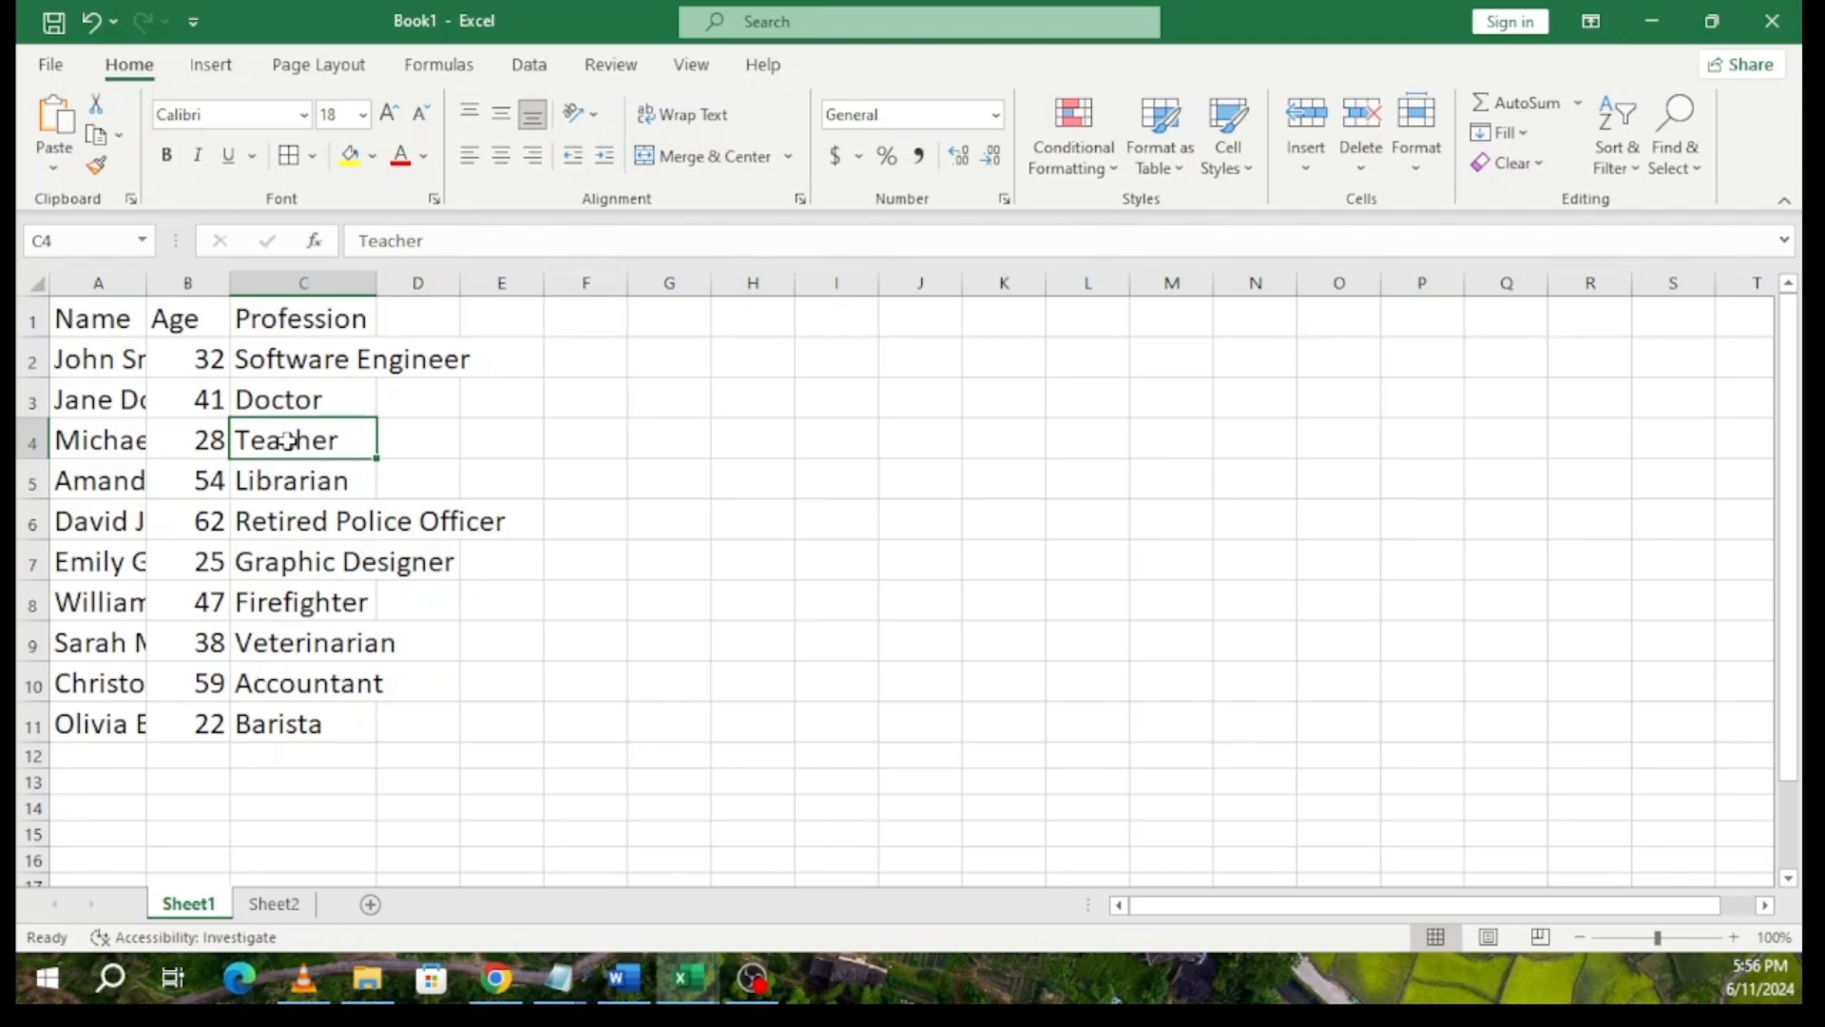
key(ctrl+t)
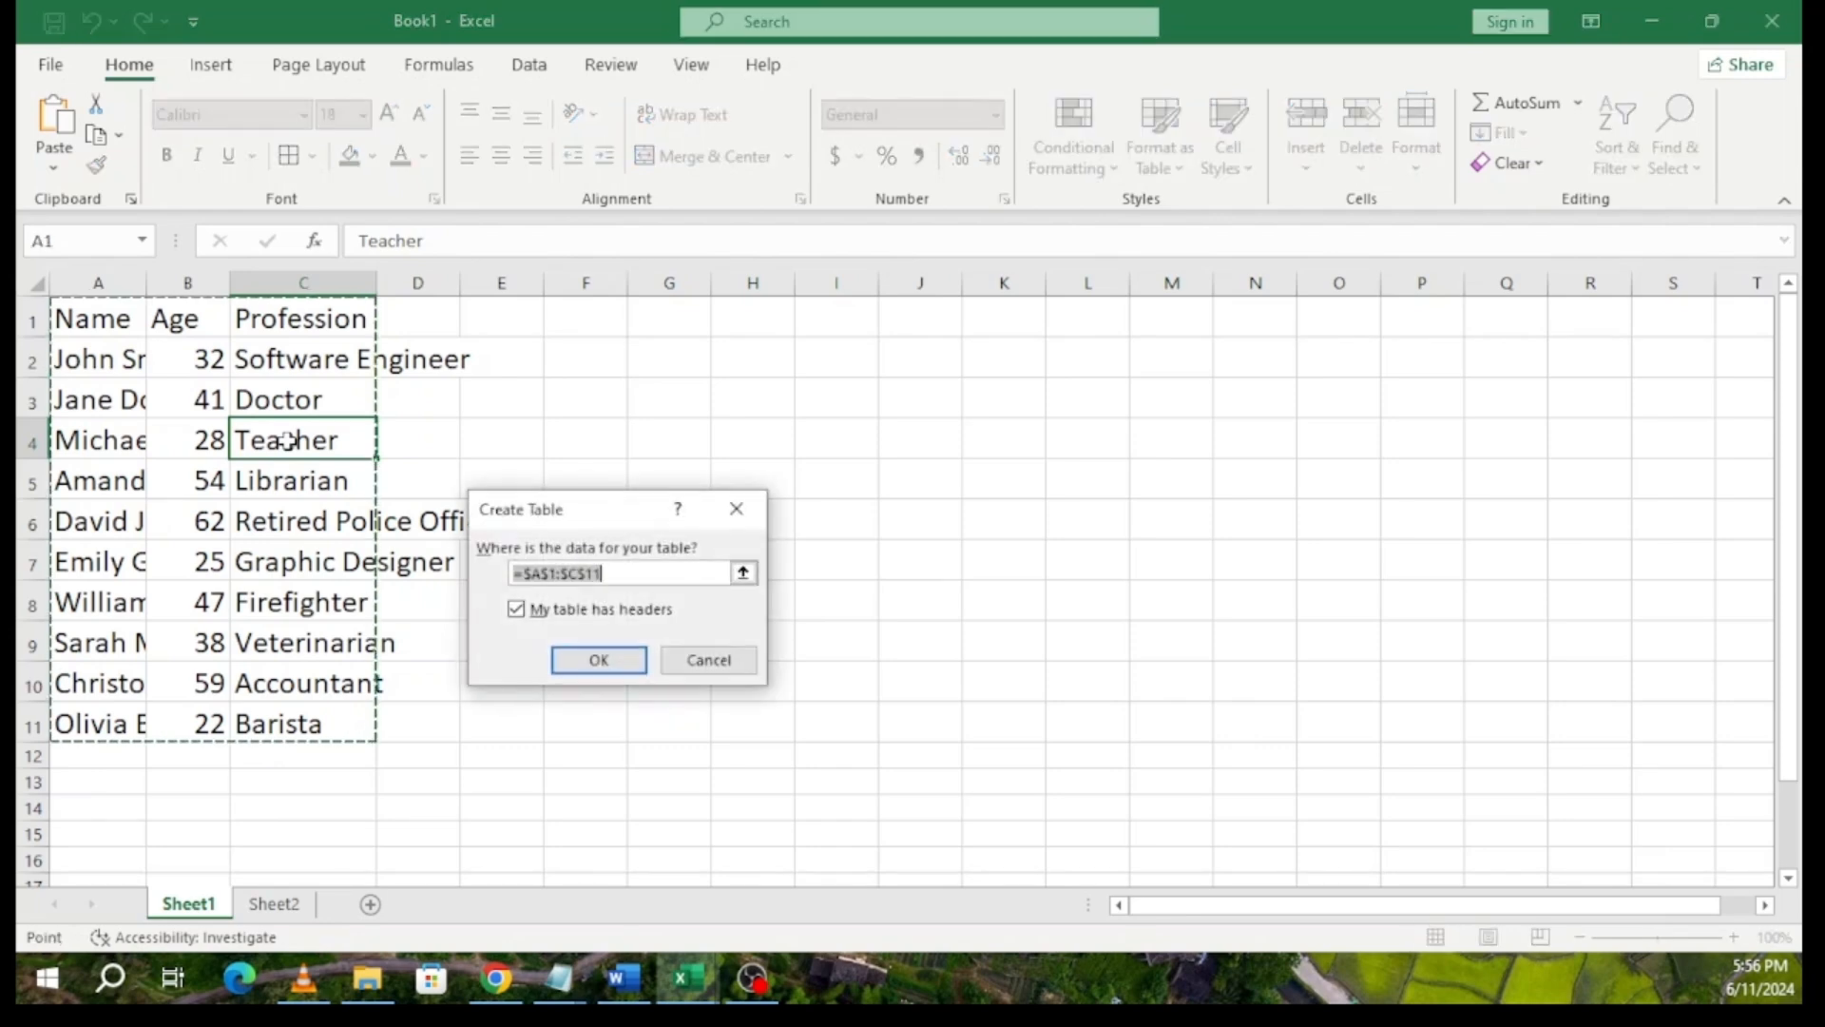
drag(634, 509, 676, 391)
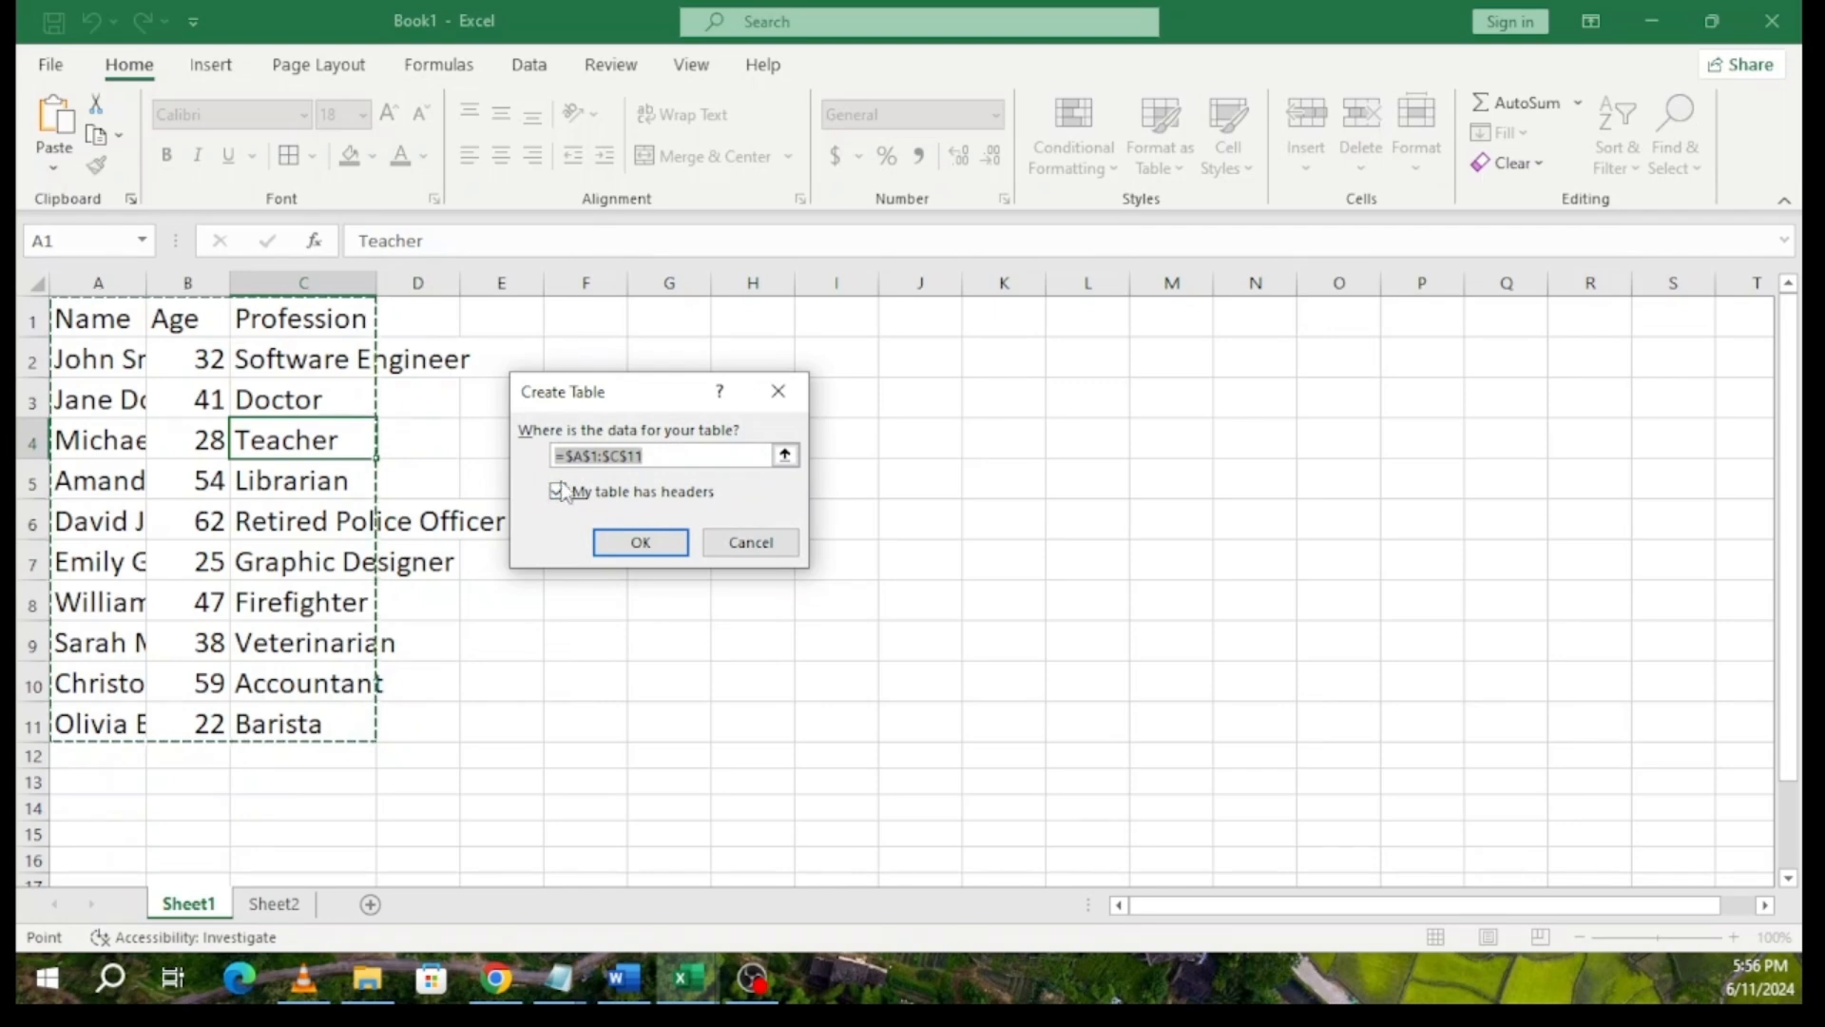
click(639, 544)
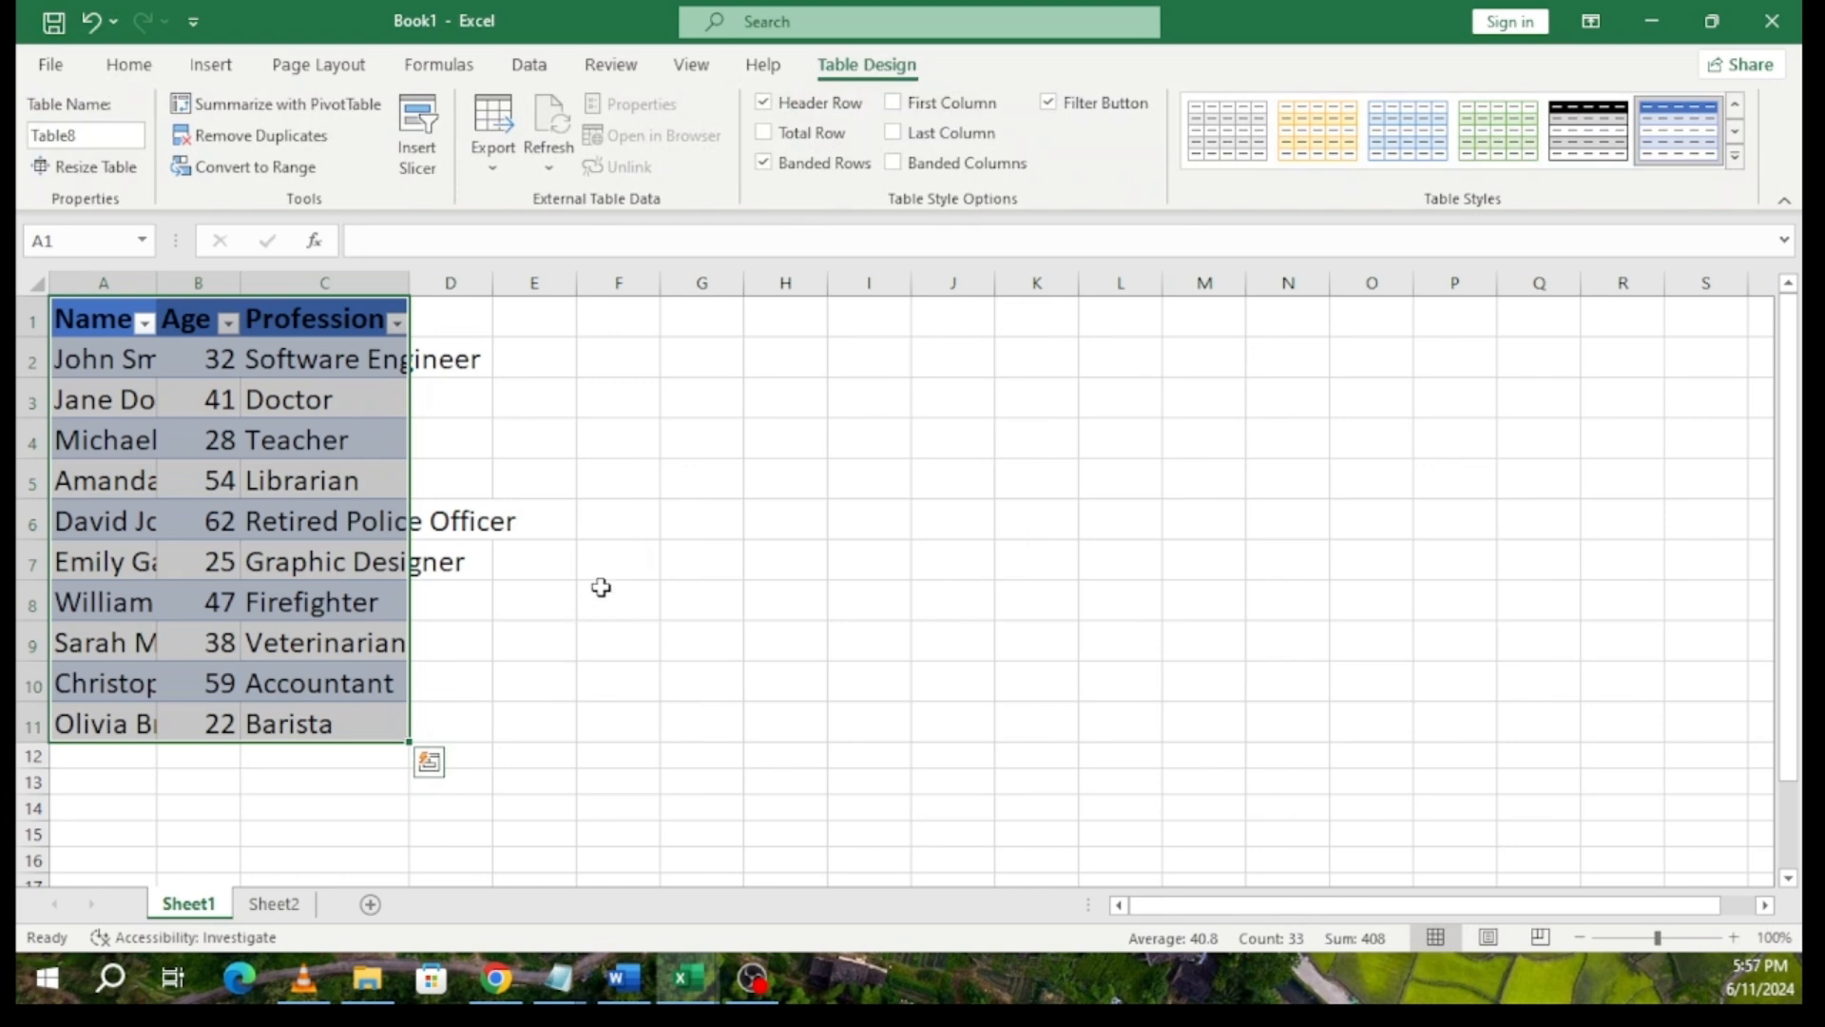
click(677, 601)
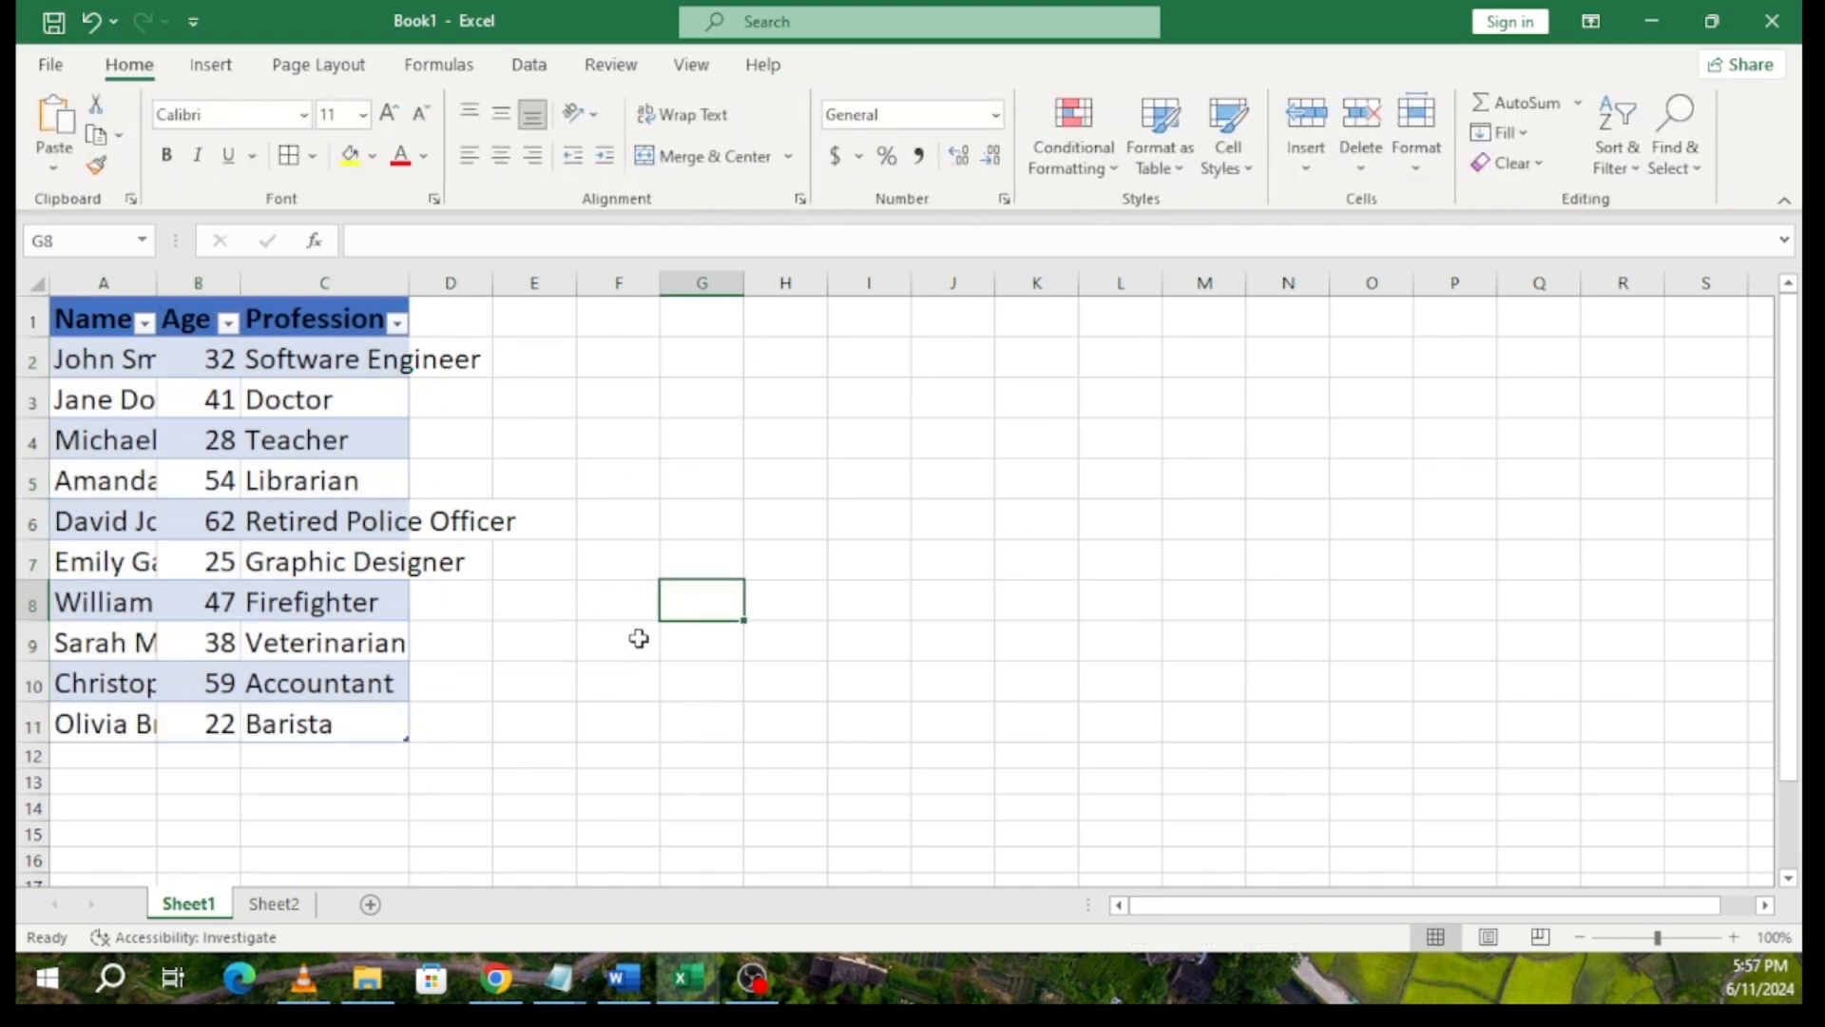
key(ctrl+z)
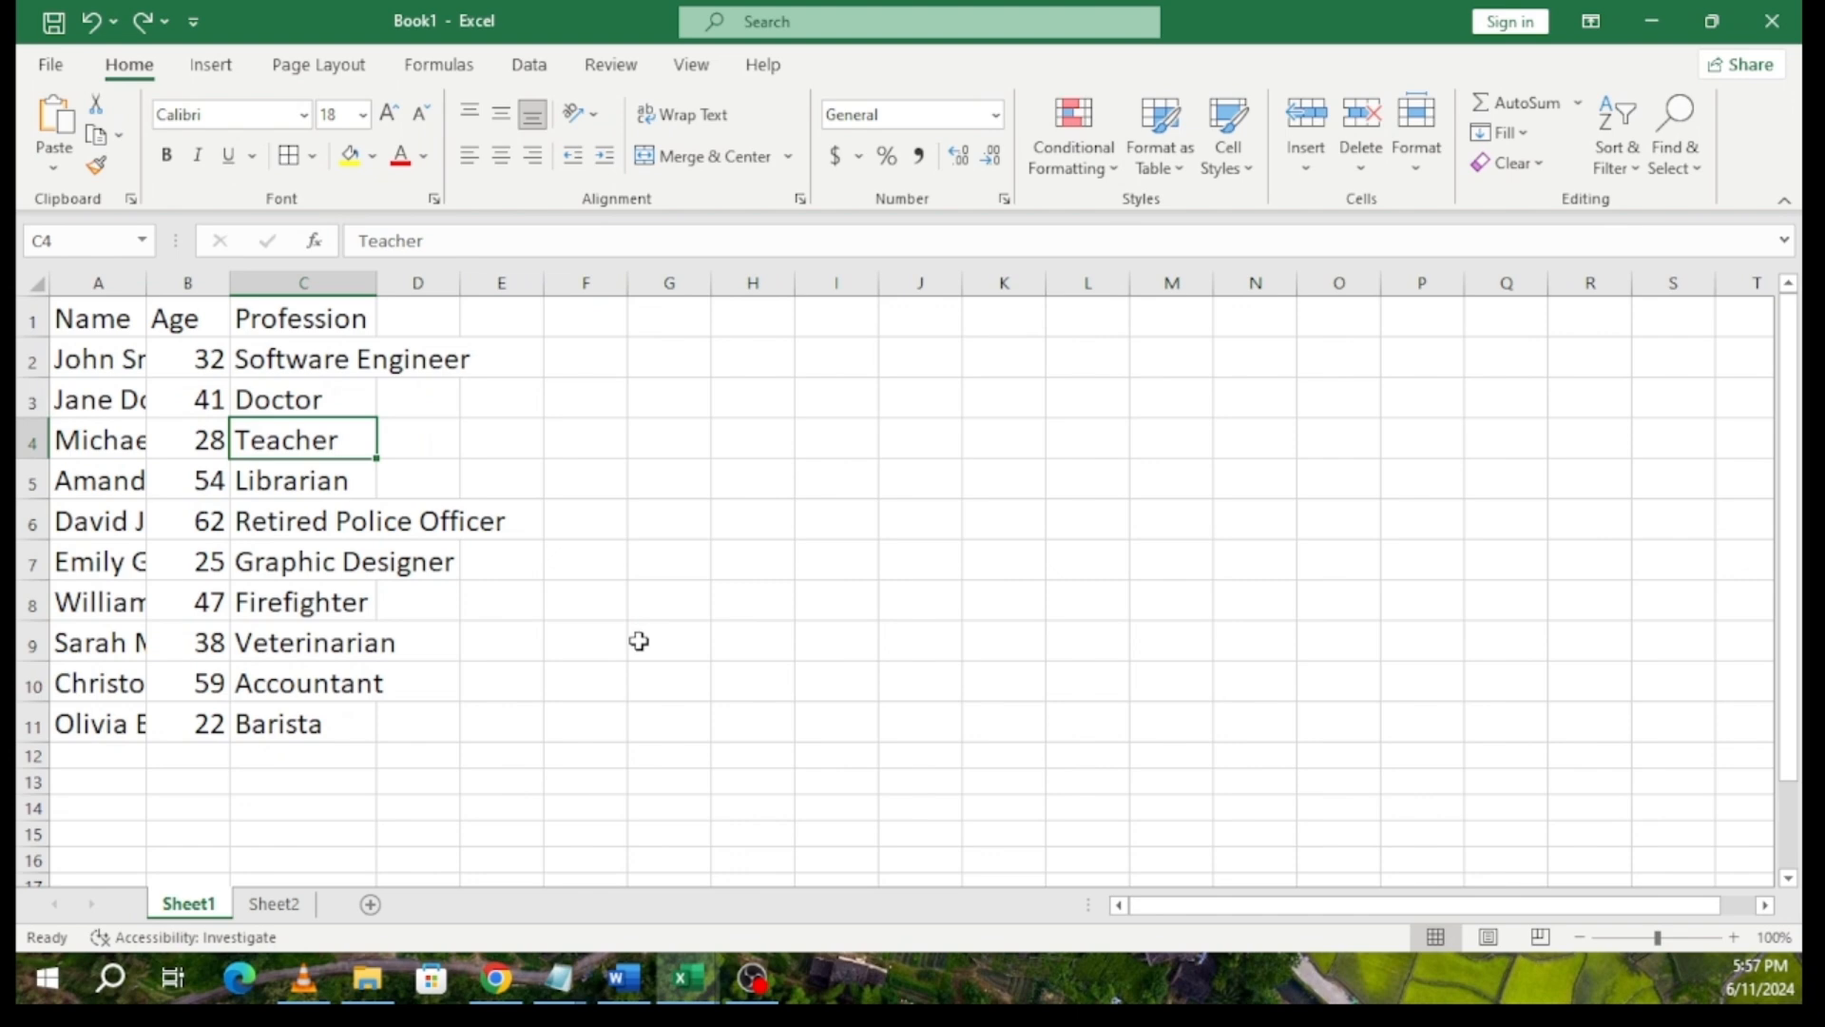
- Convert the data range A1:C11 into a table with headers
click(311, 485)
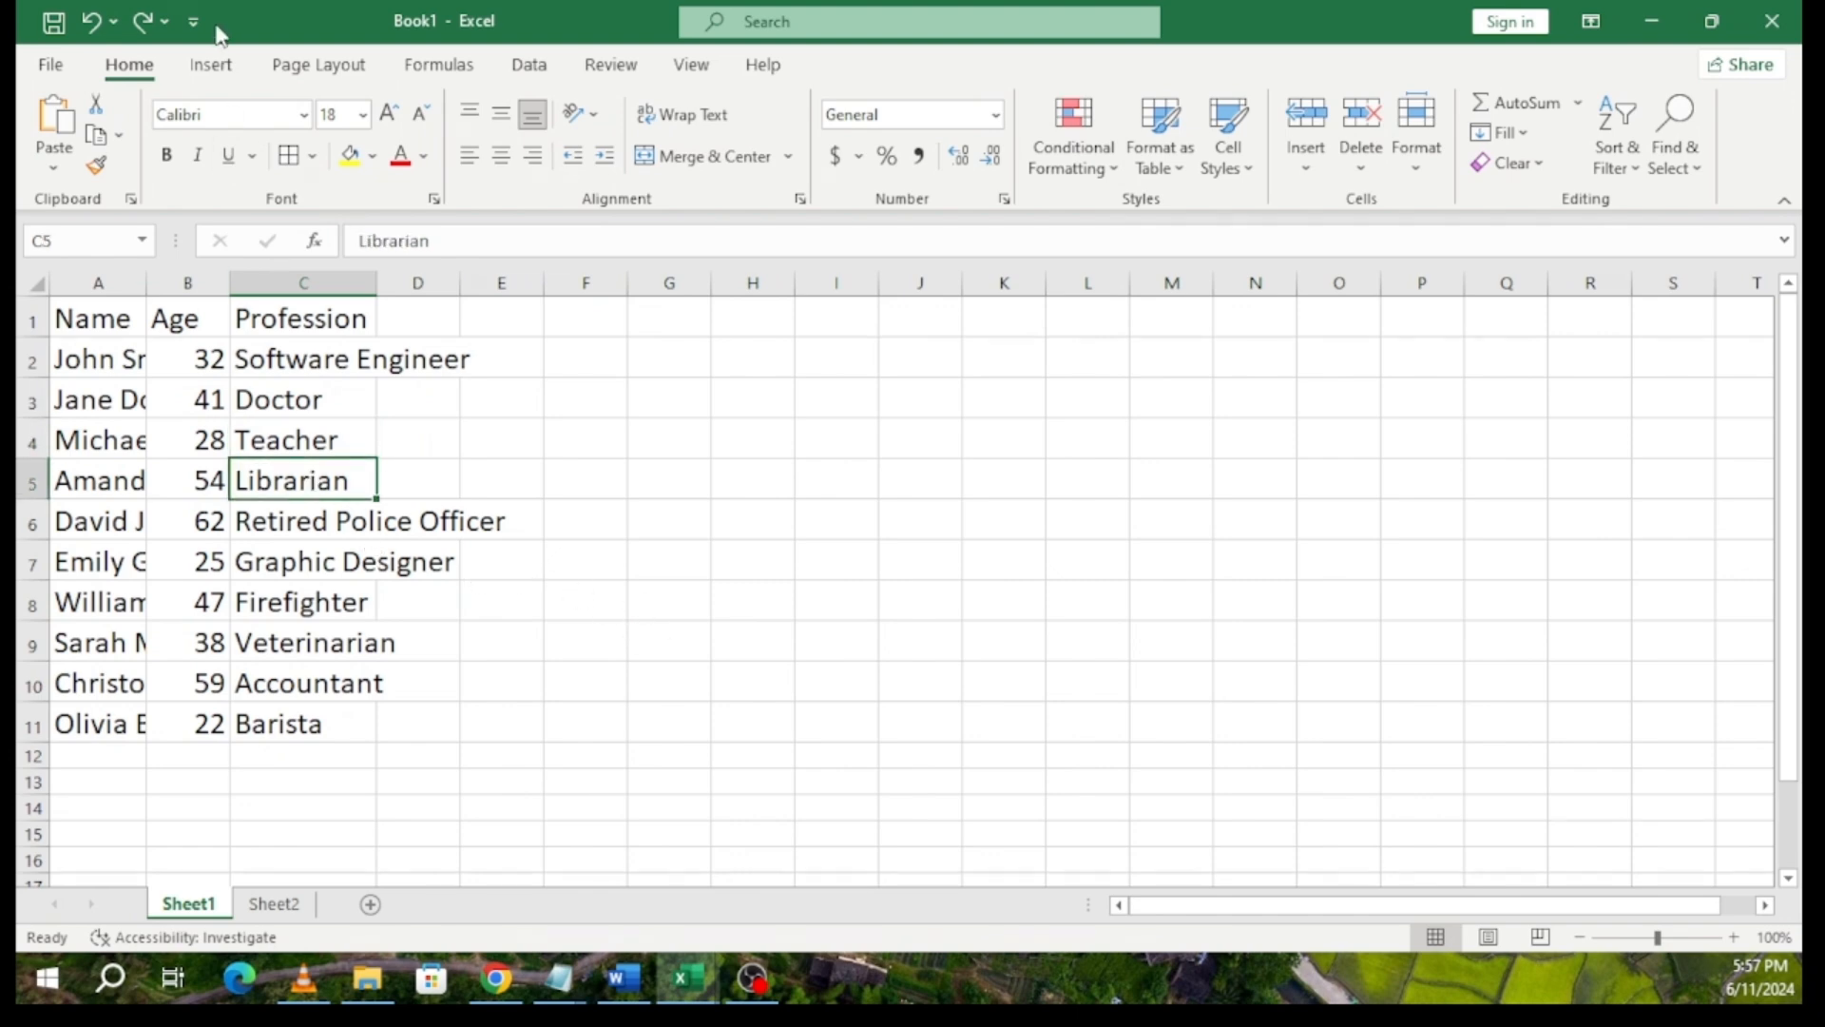
click(211, 64)
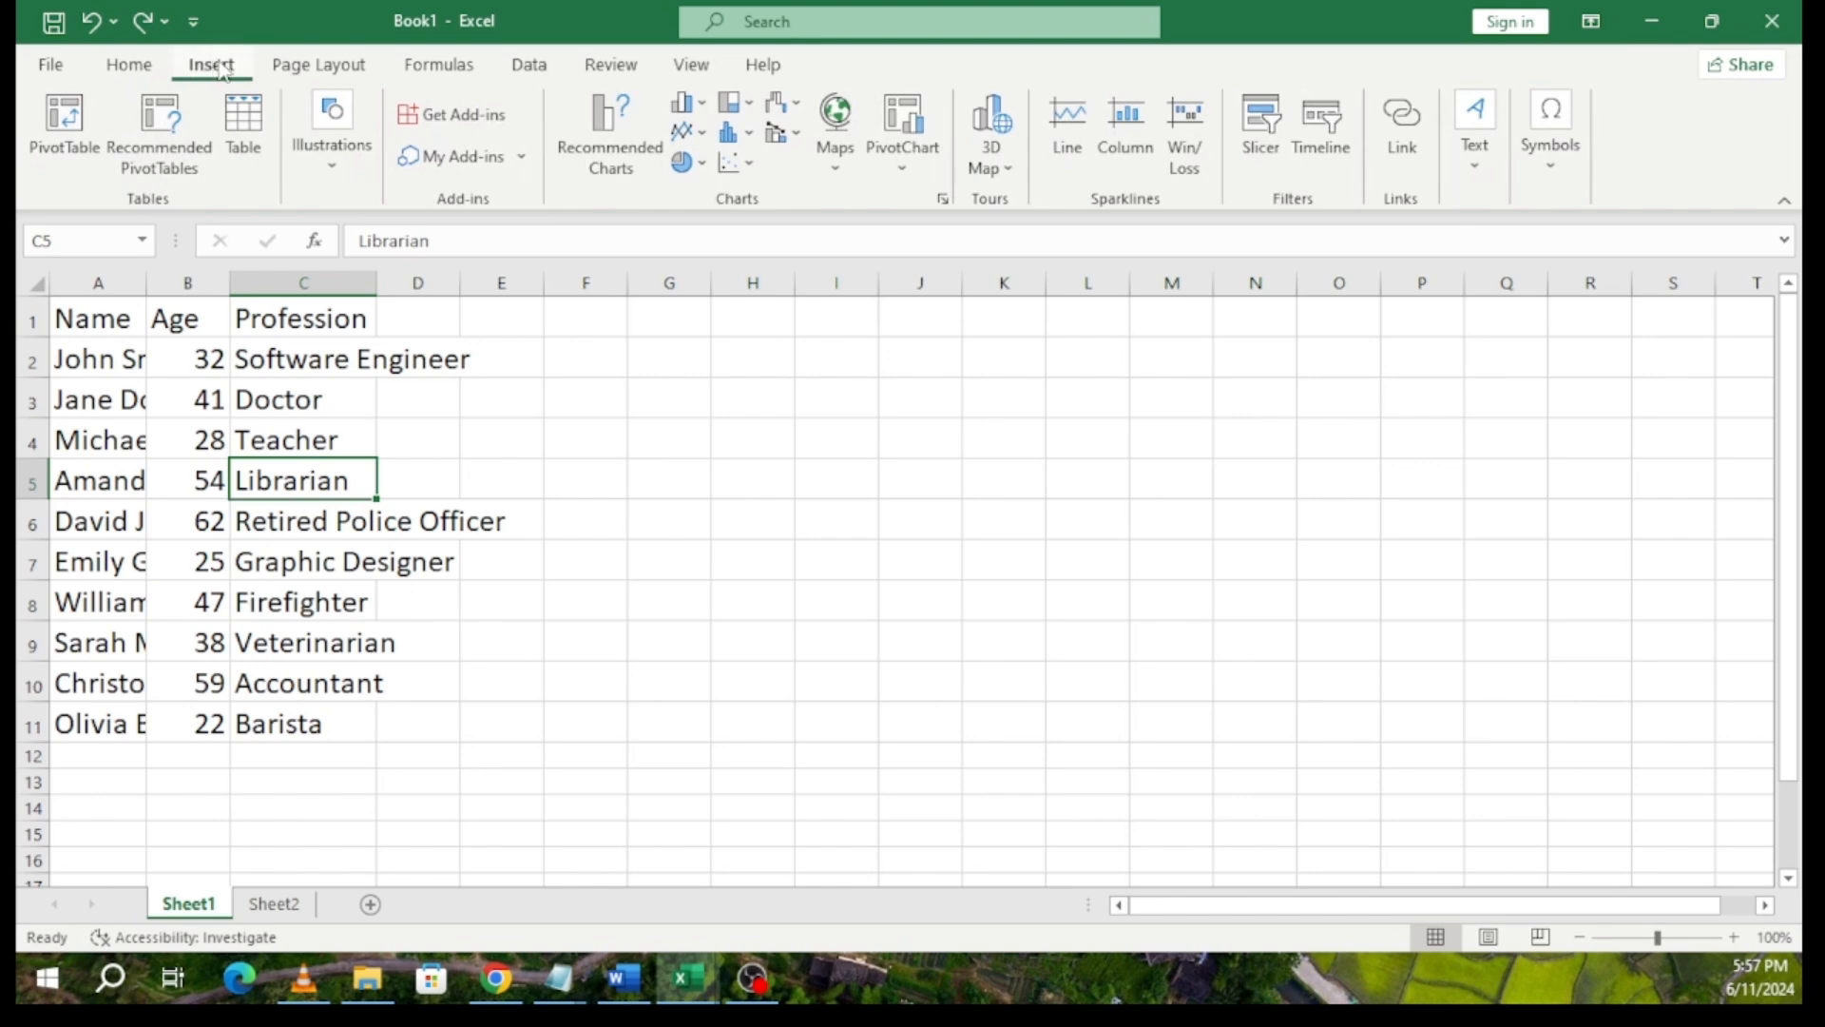
click(245, 124)
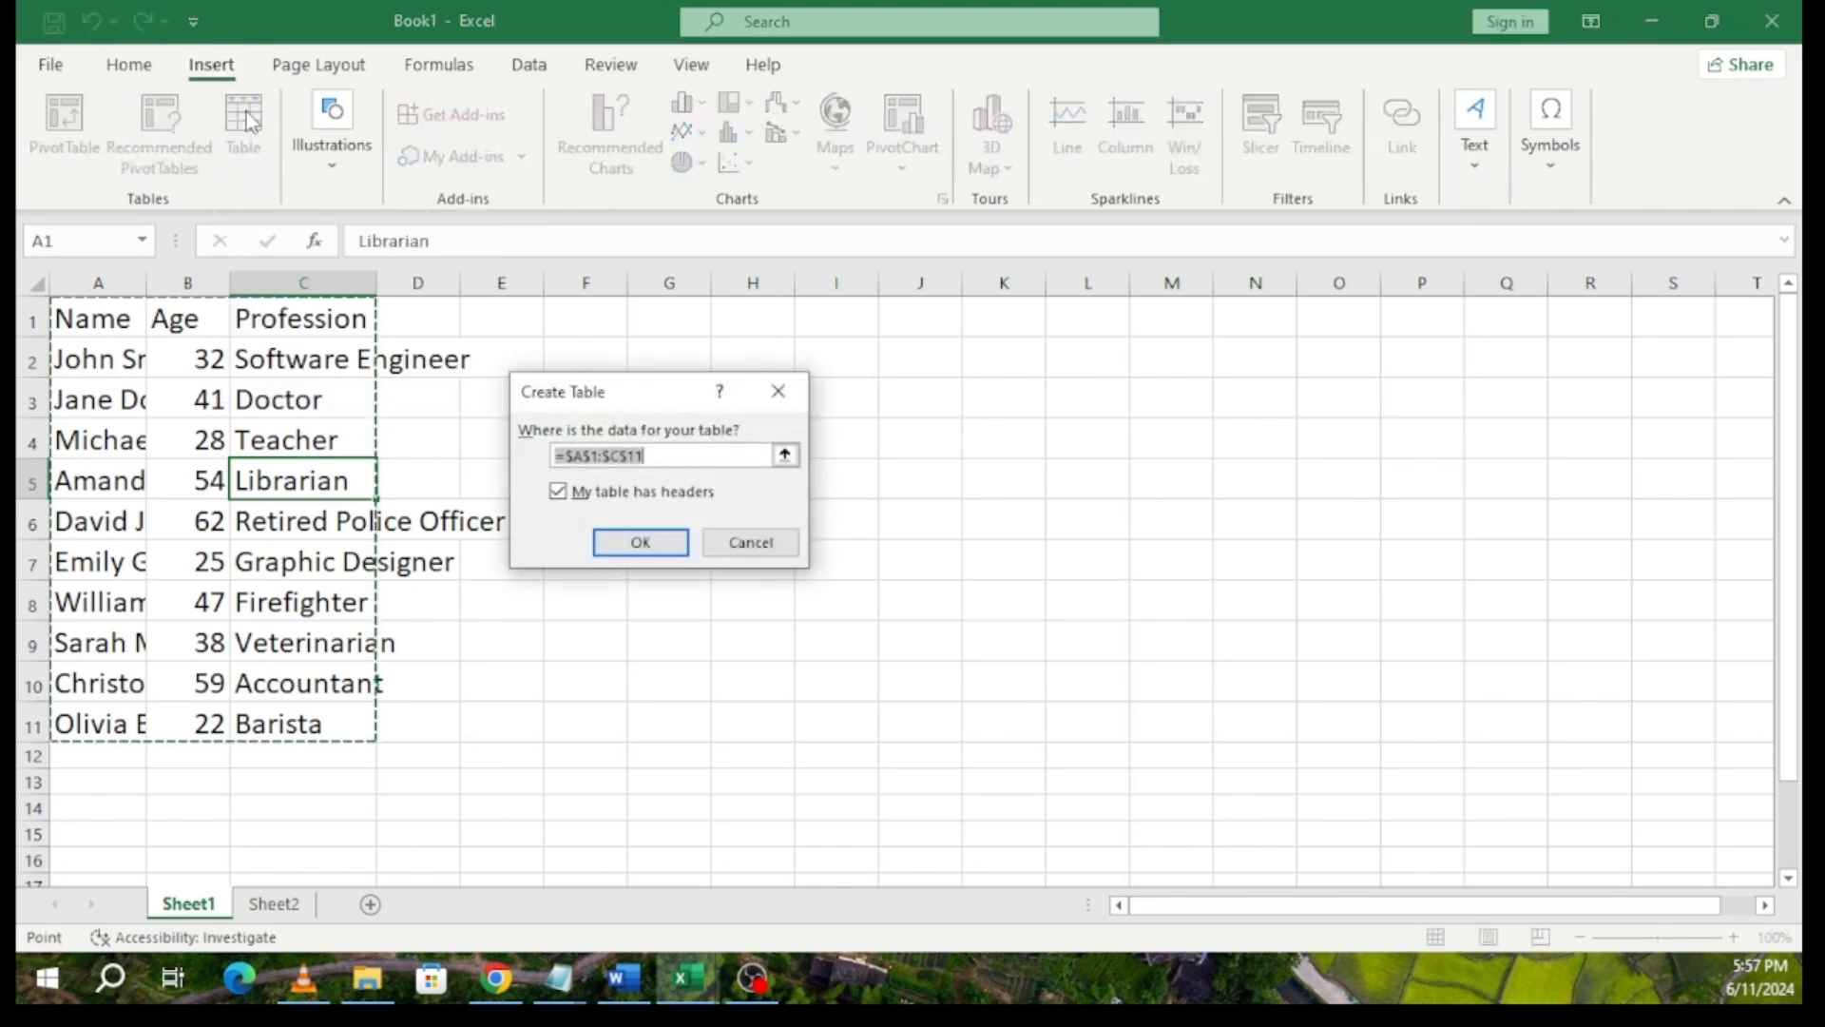
click(640, 541)
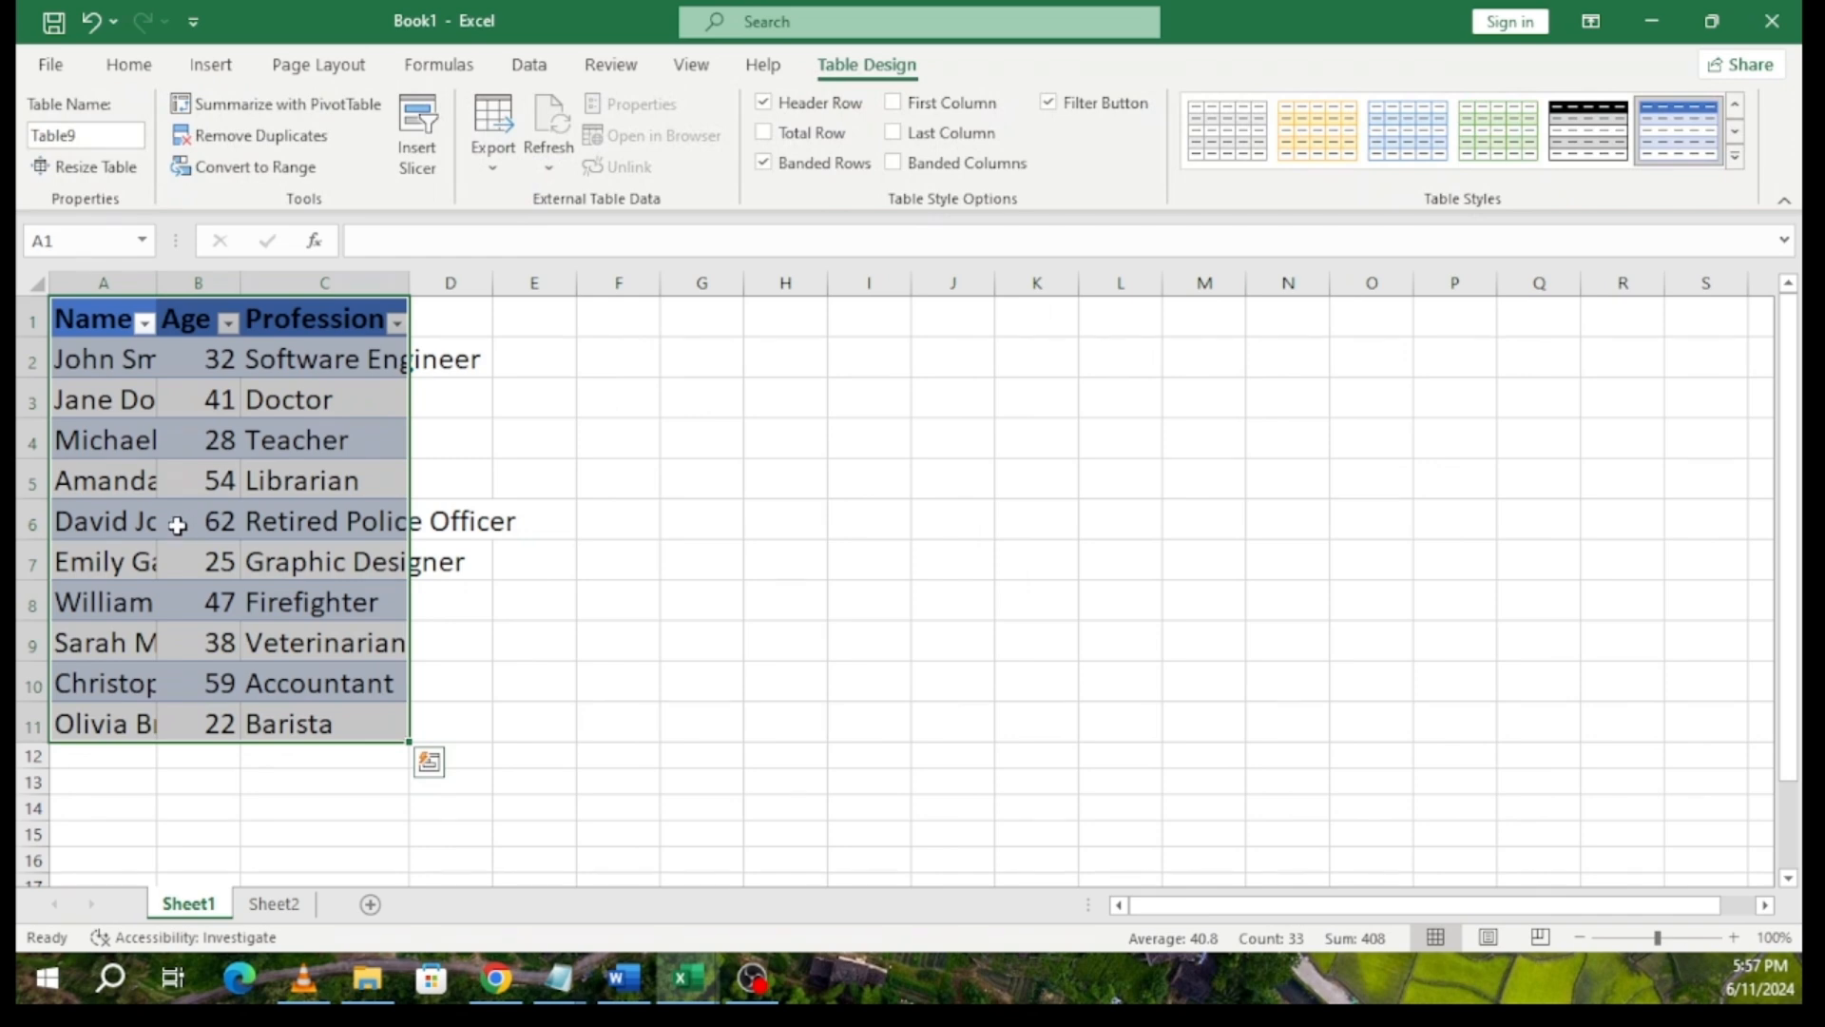
click(704, 437)
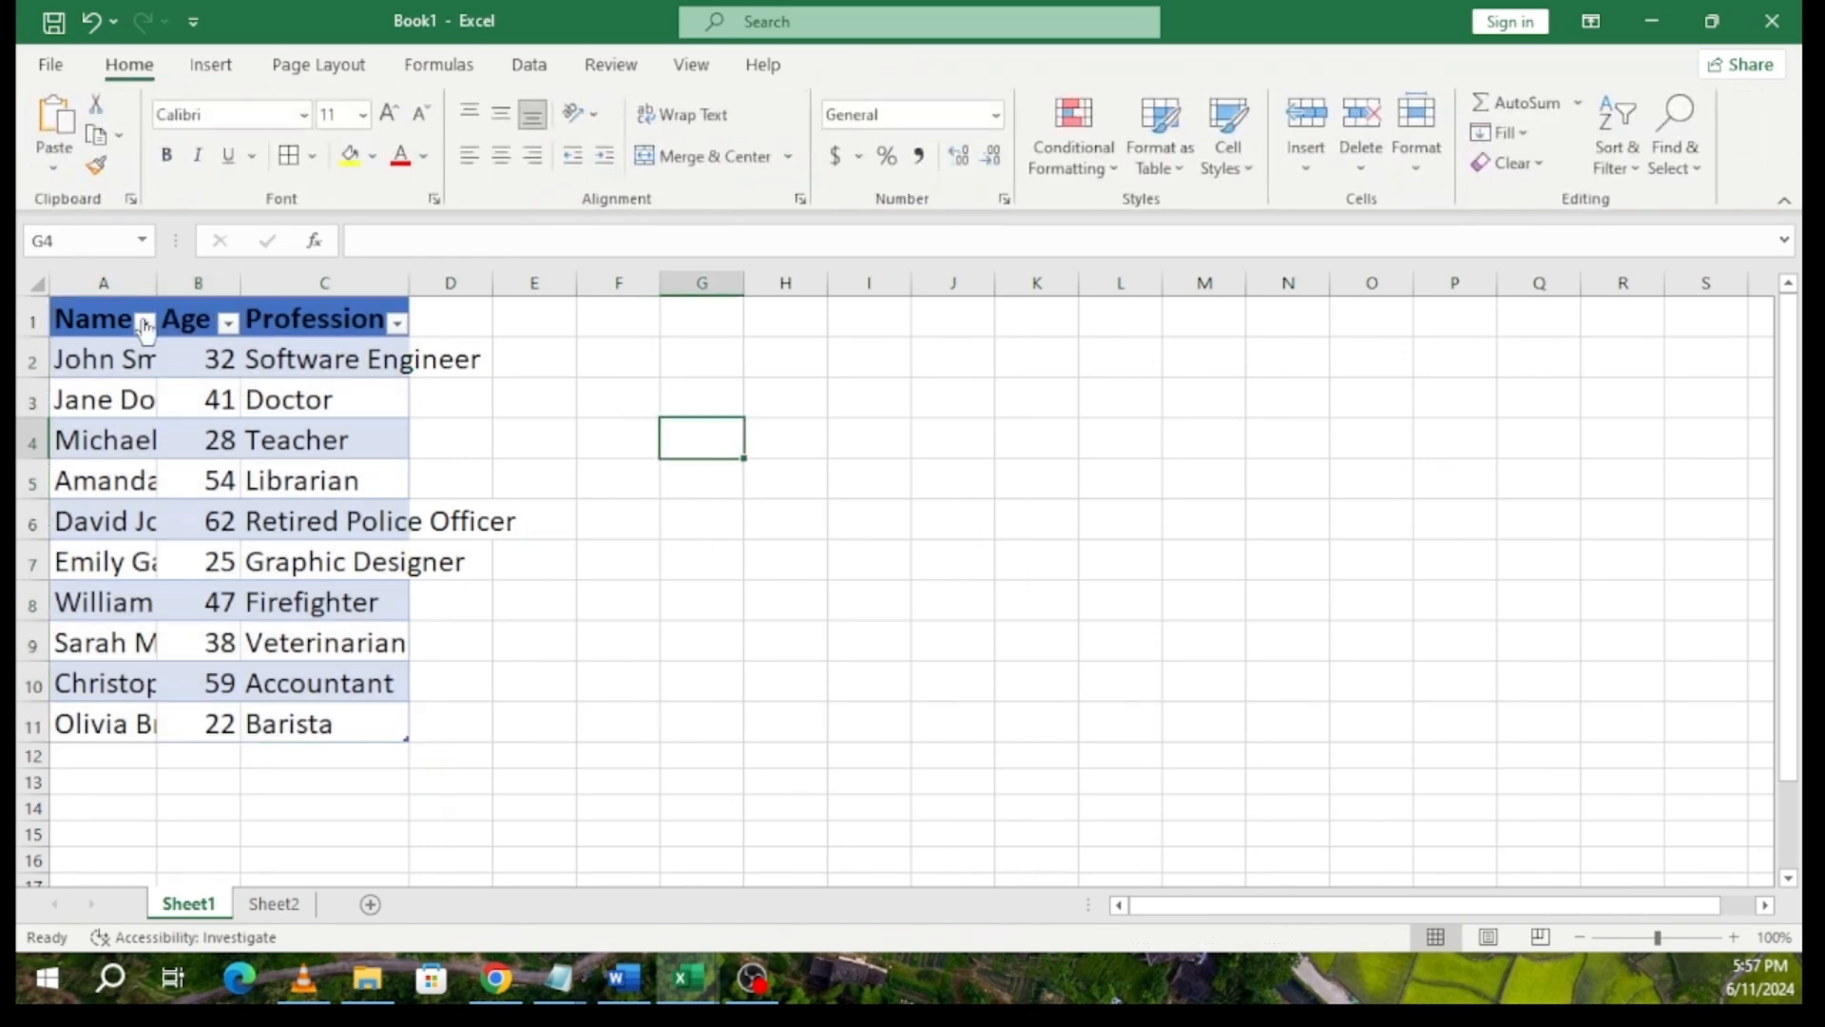
- Autofit the widths of the Name and Profession columns to their contents
click(89, 360)
click(99, 403)
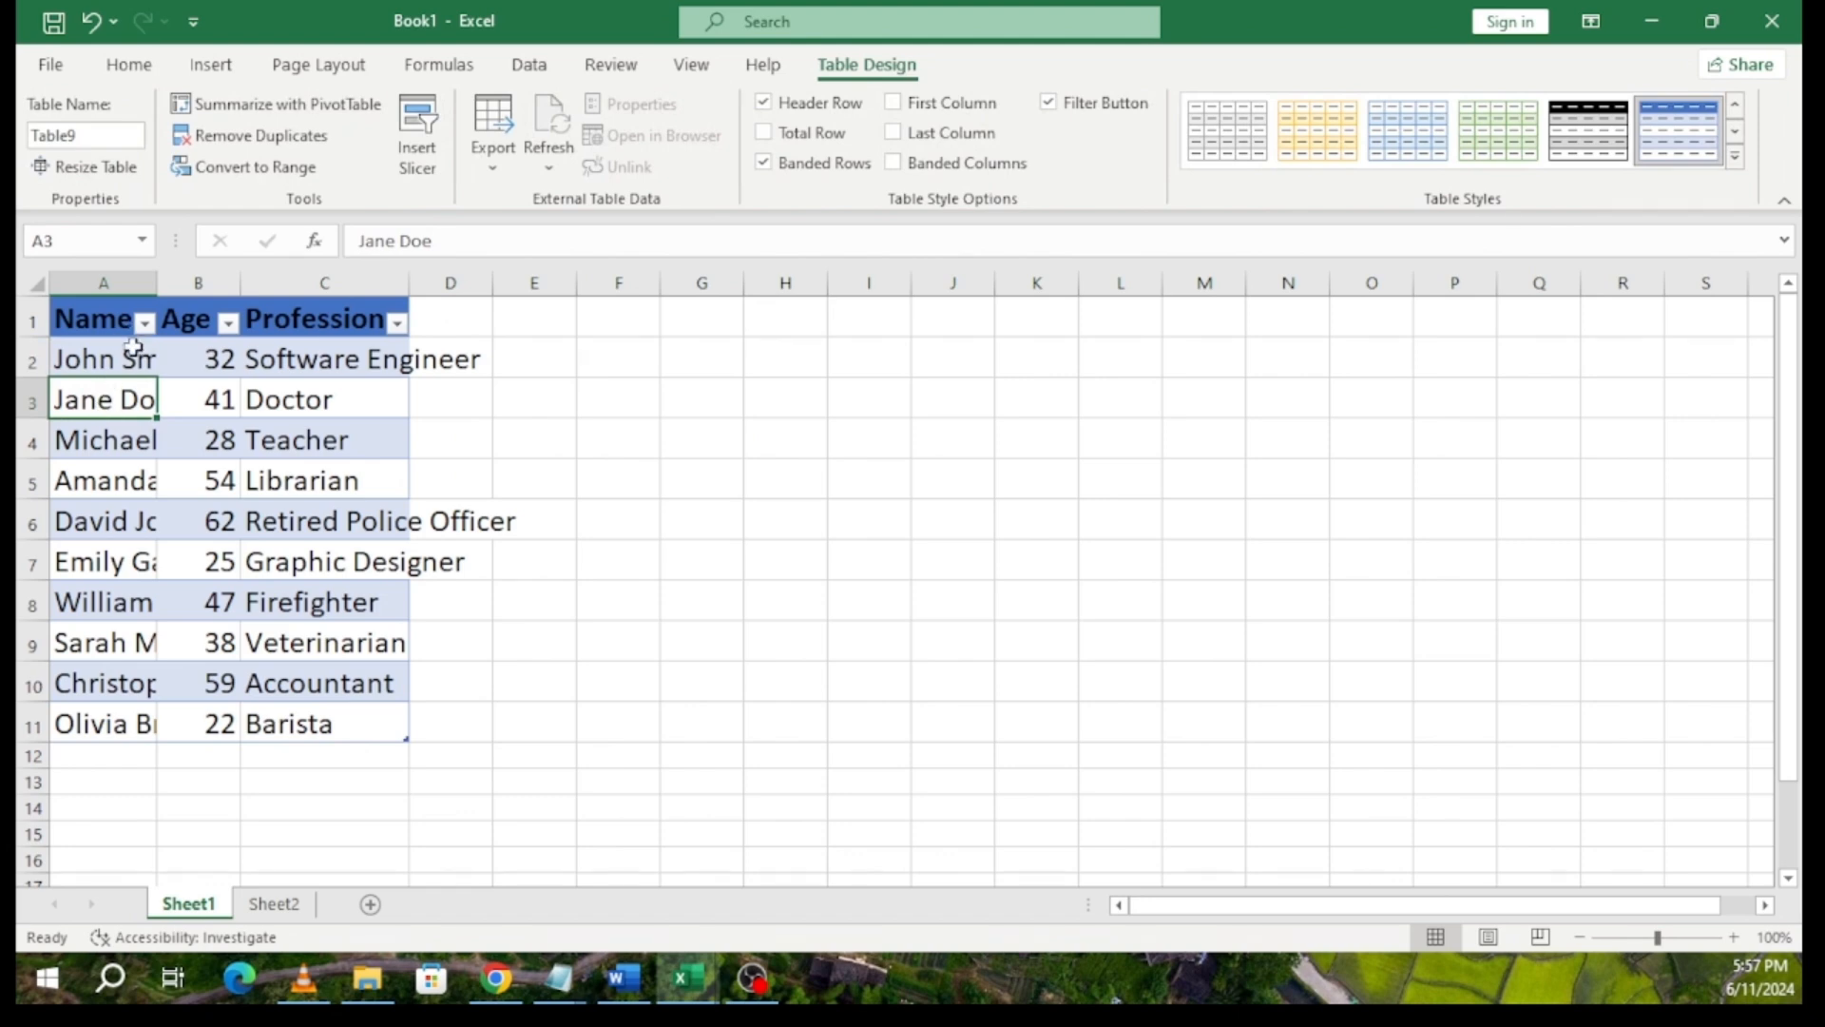
click(137, 284)
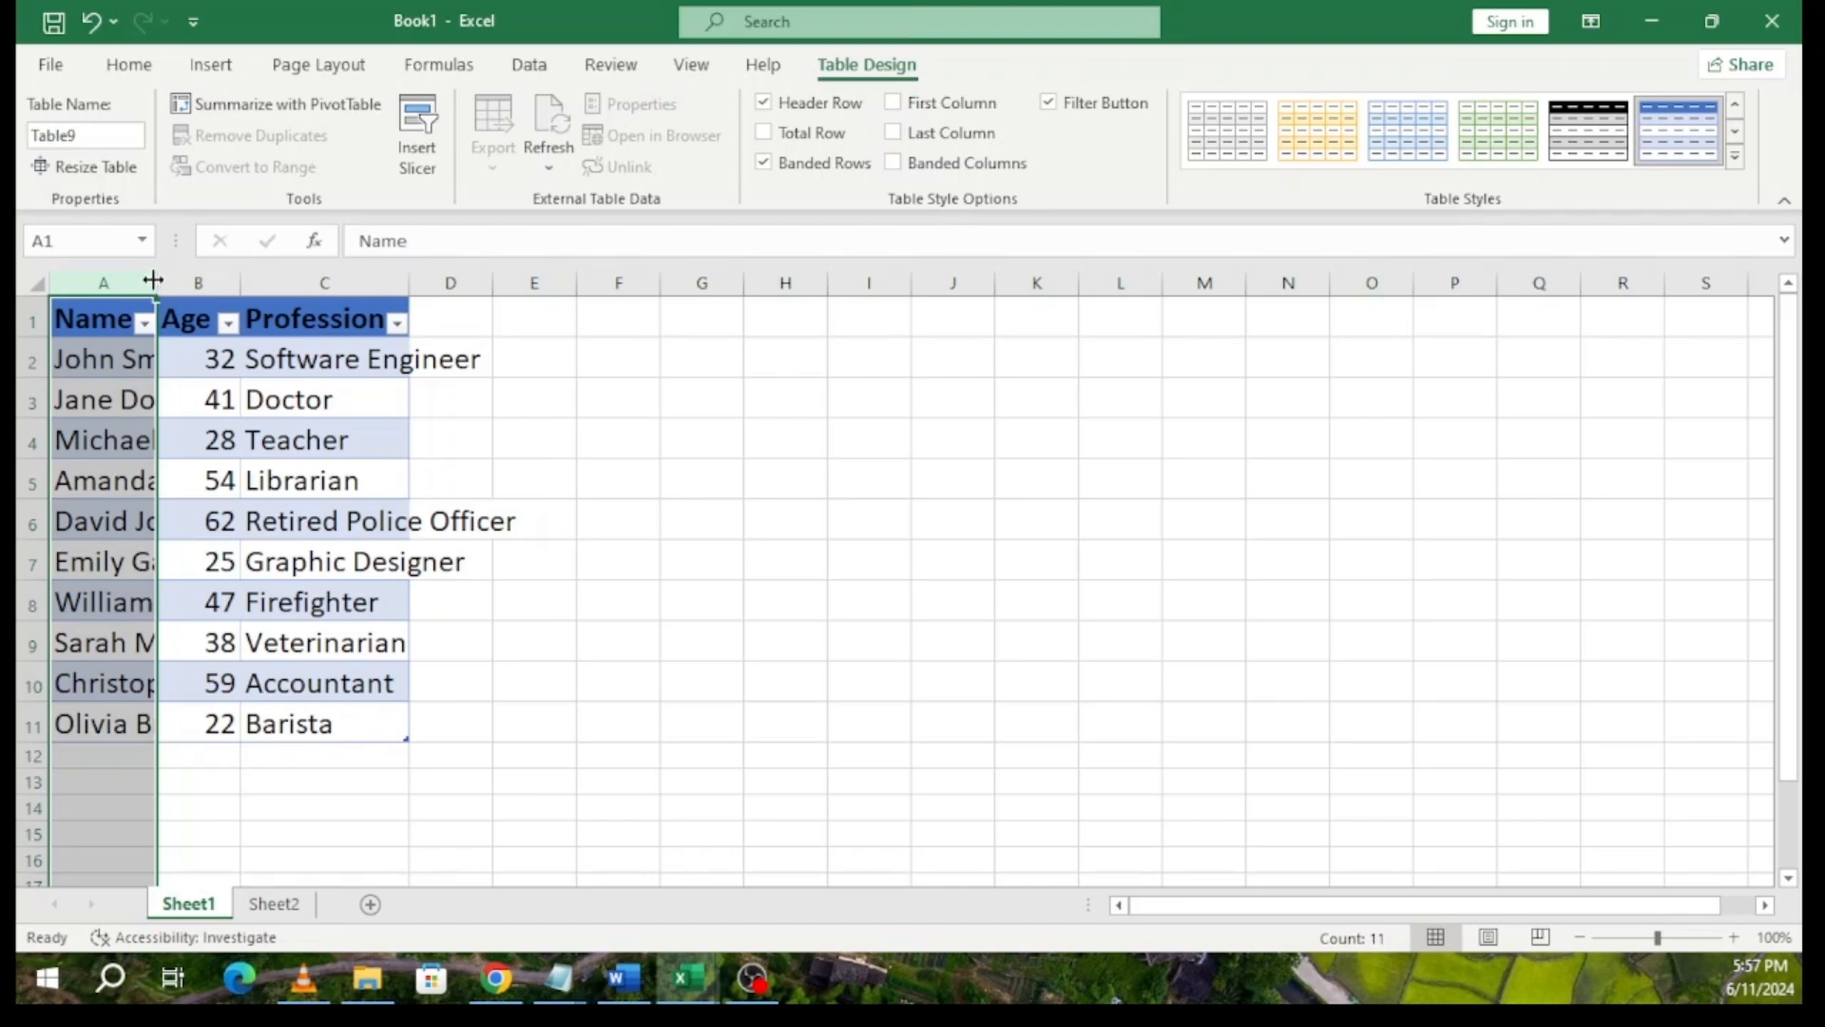
double_click(153, 278)
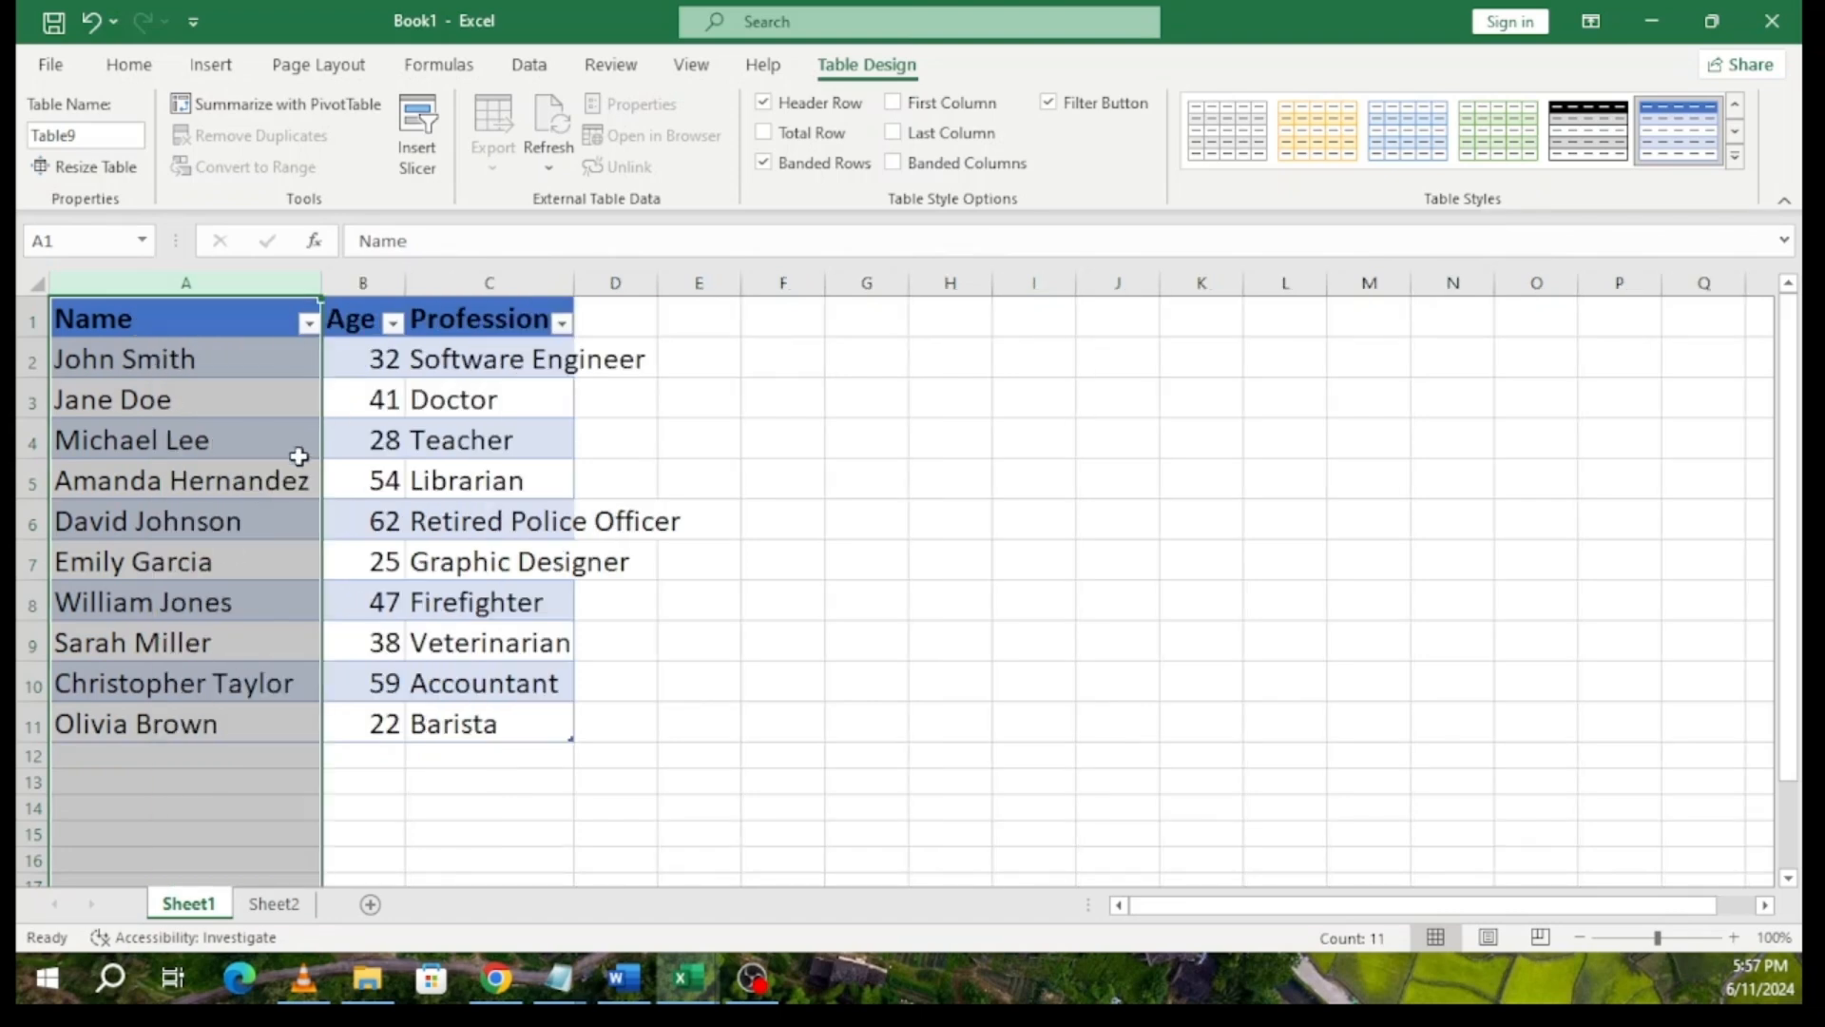
click(266, 489)
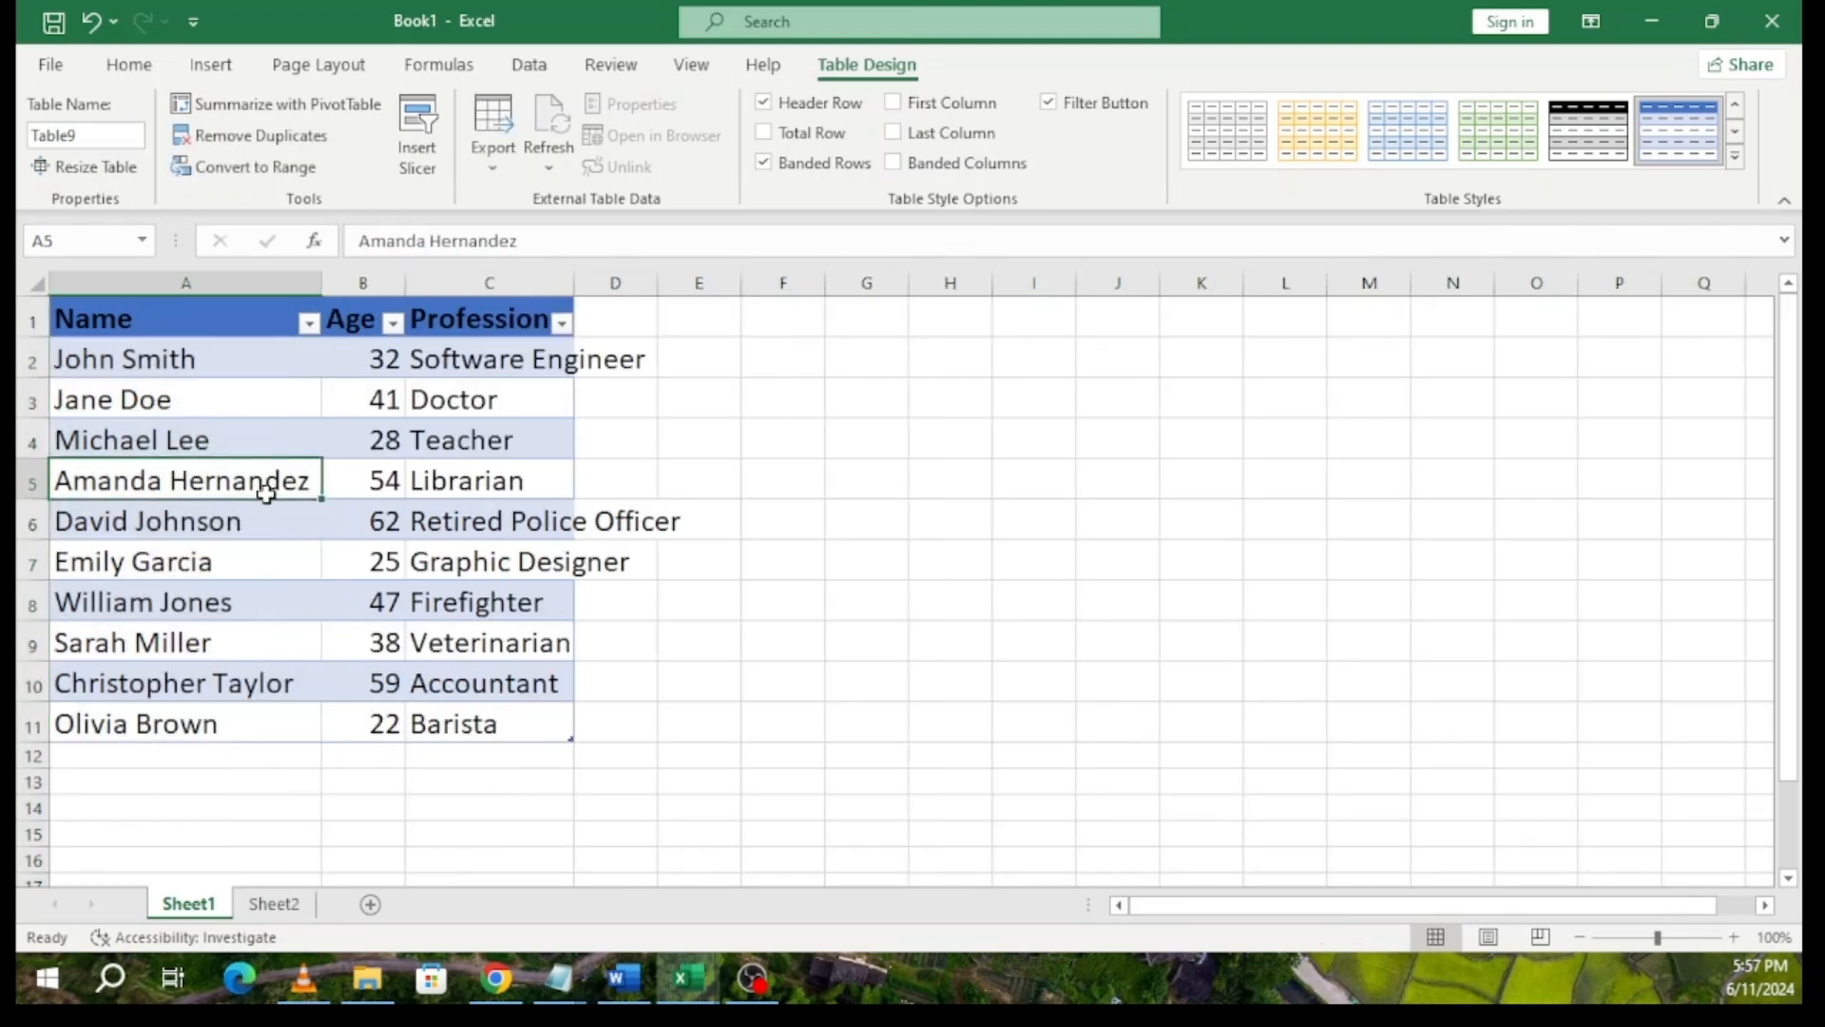
double_click(568, 278)
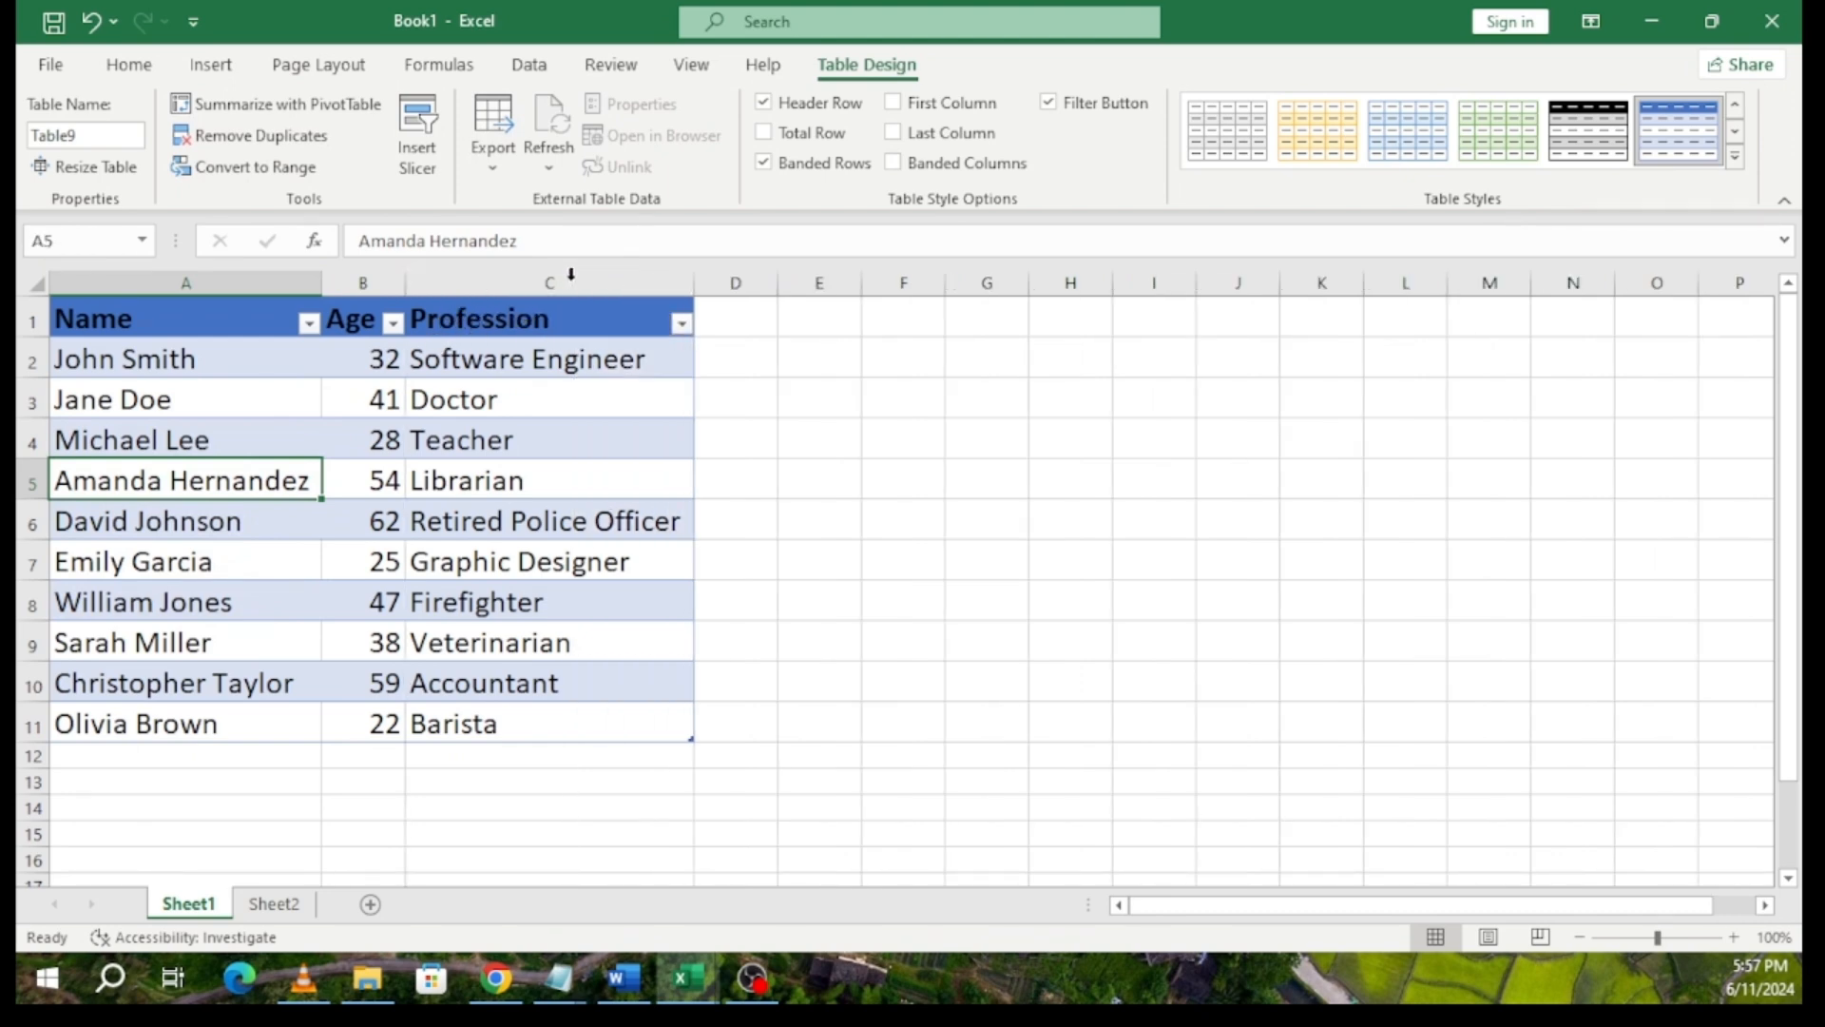
click(548, 400)
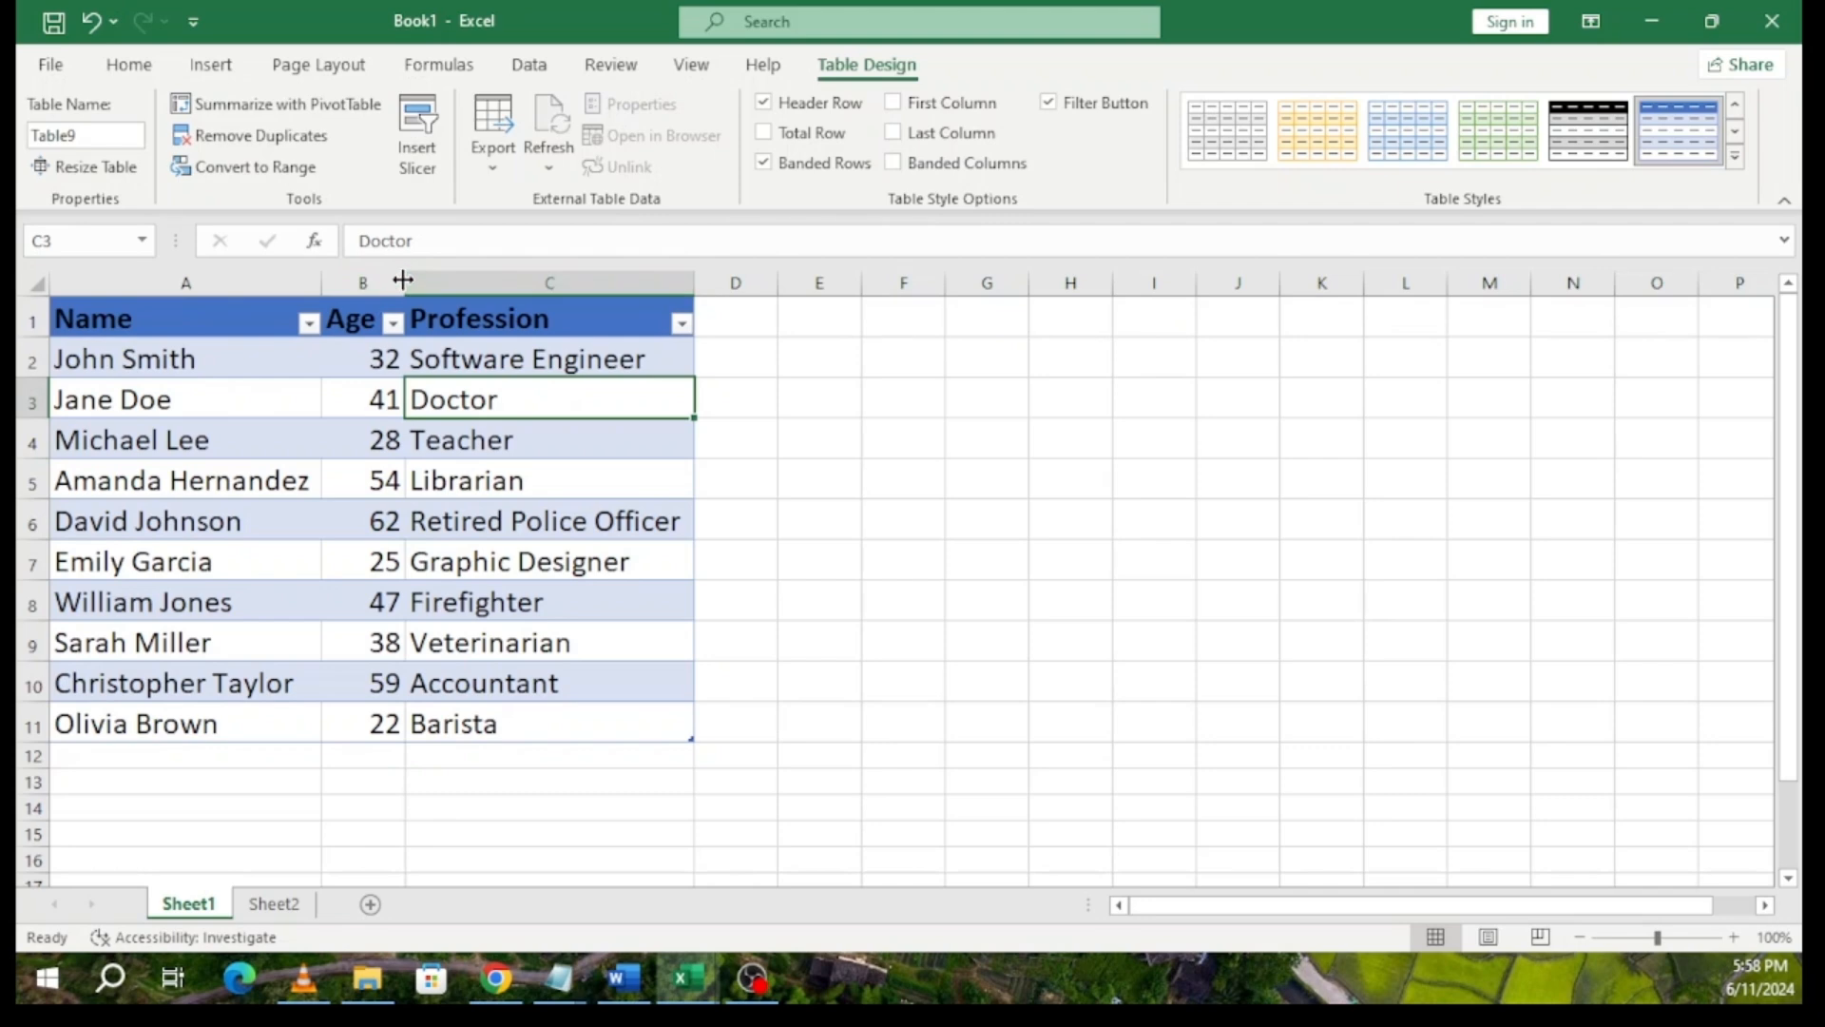
- Adjust the width of the Age column so it is slightly wider than before
drag(402, 279, 552, 279)
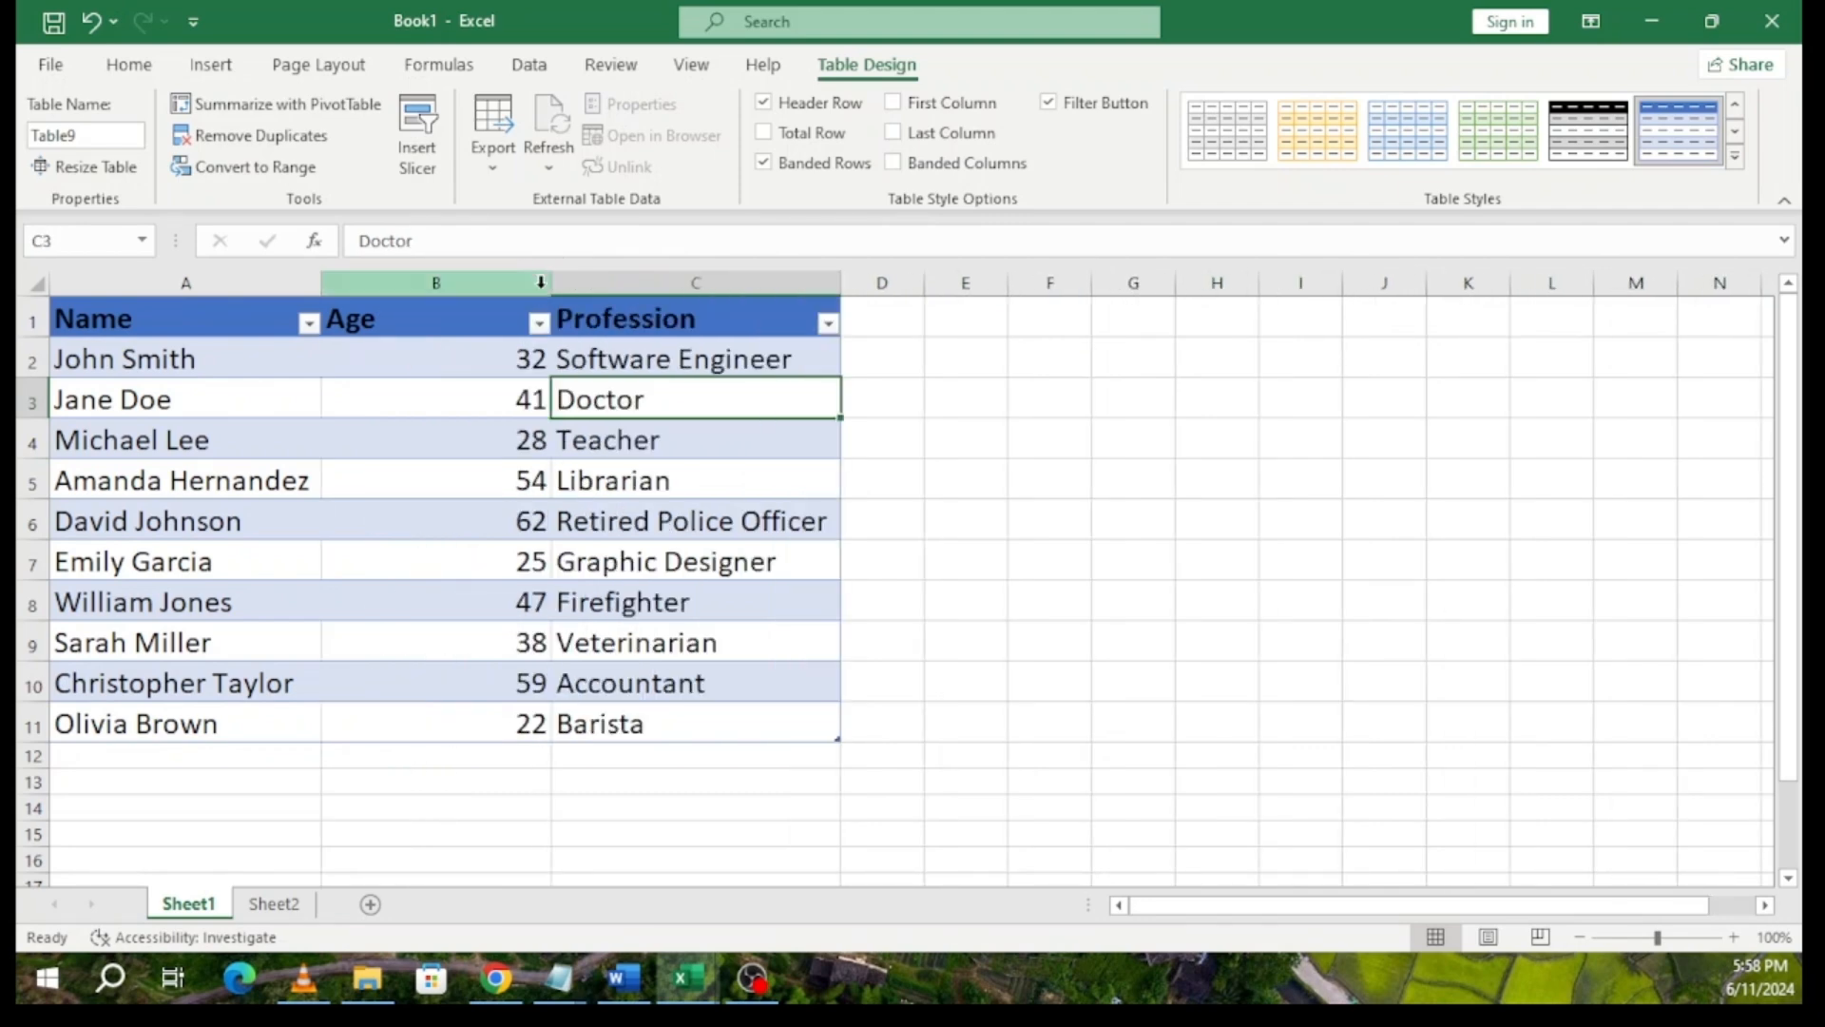
drag(550, 278, 431, 293)
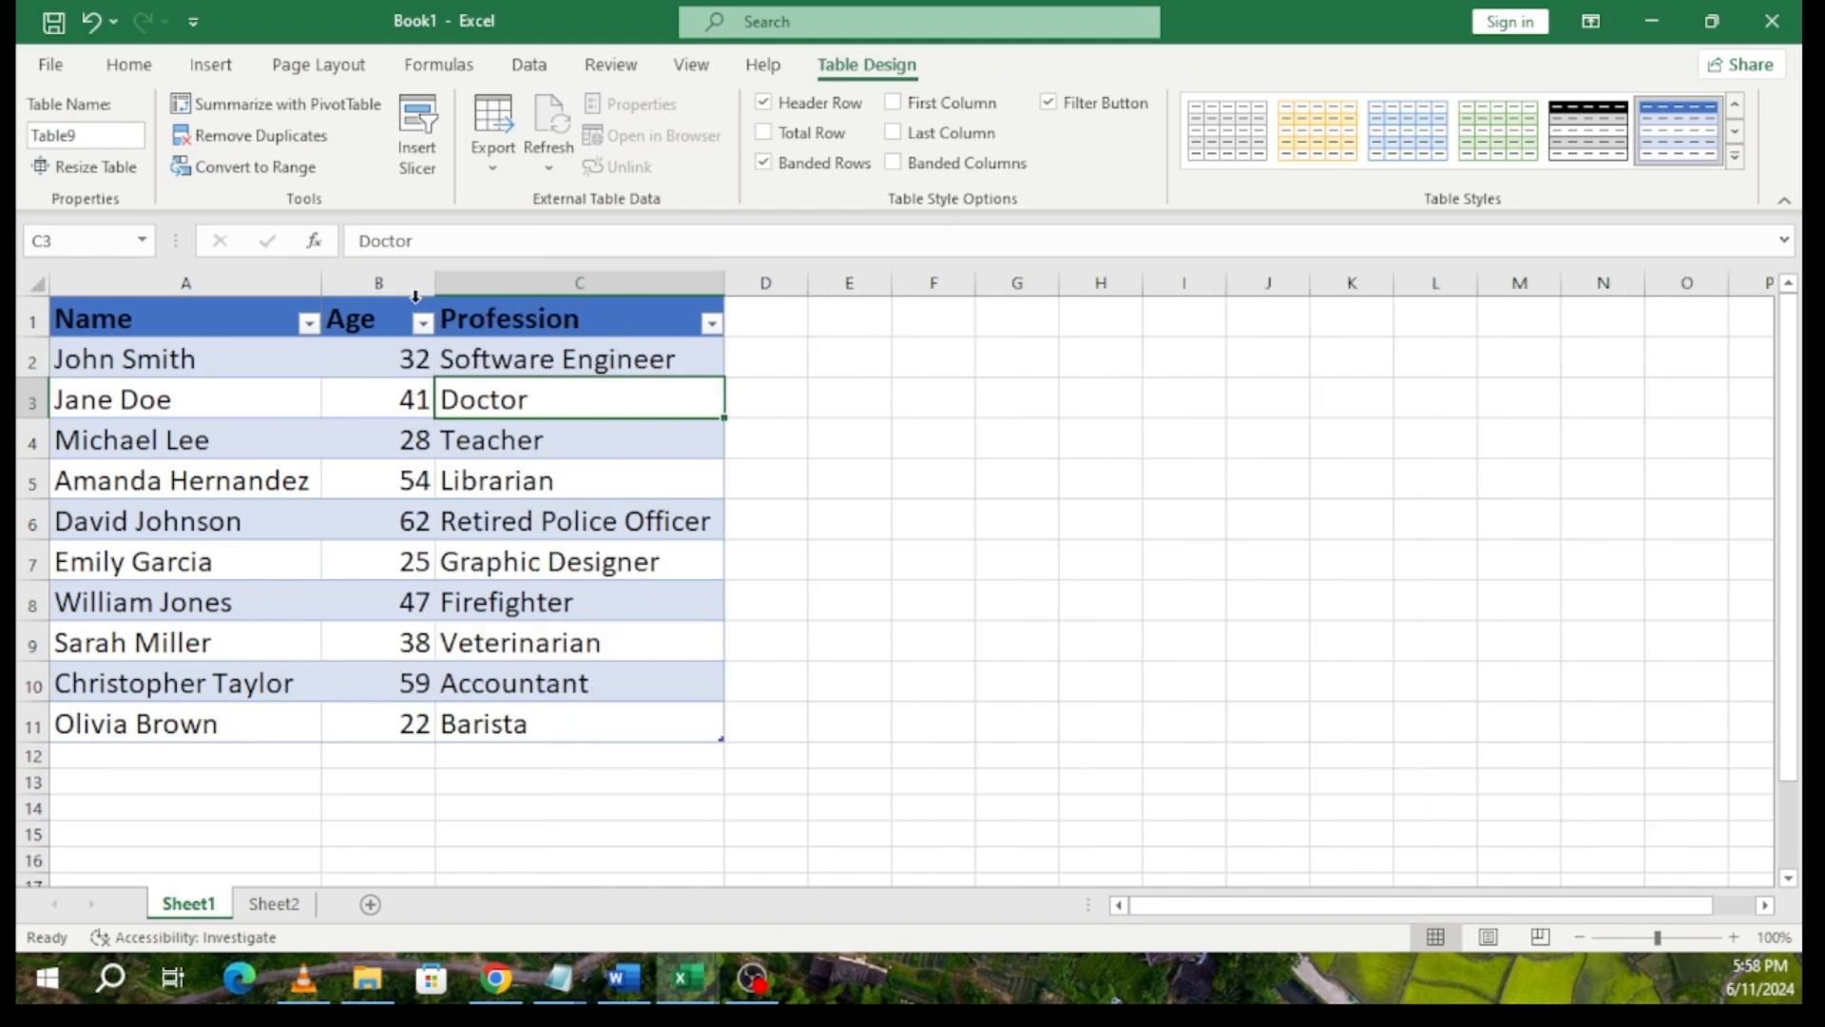
key(ctrl+z)
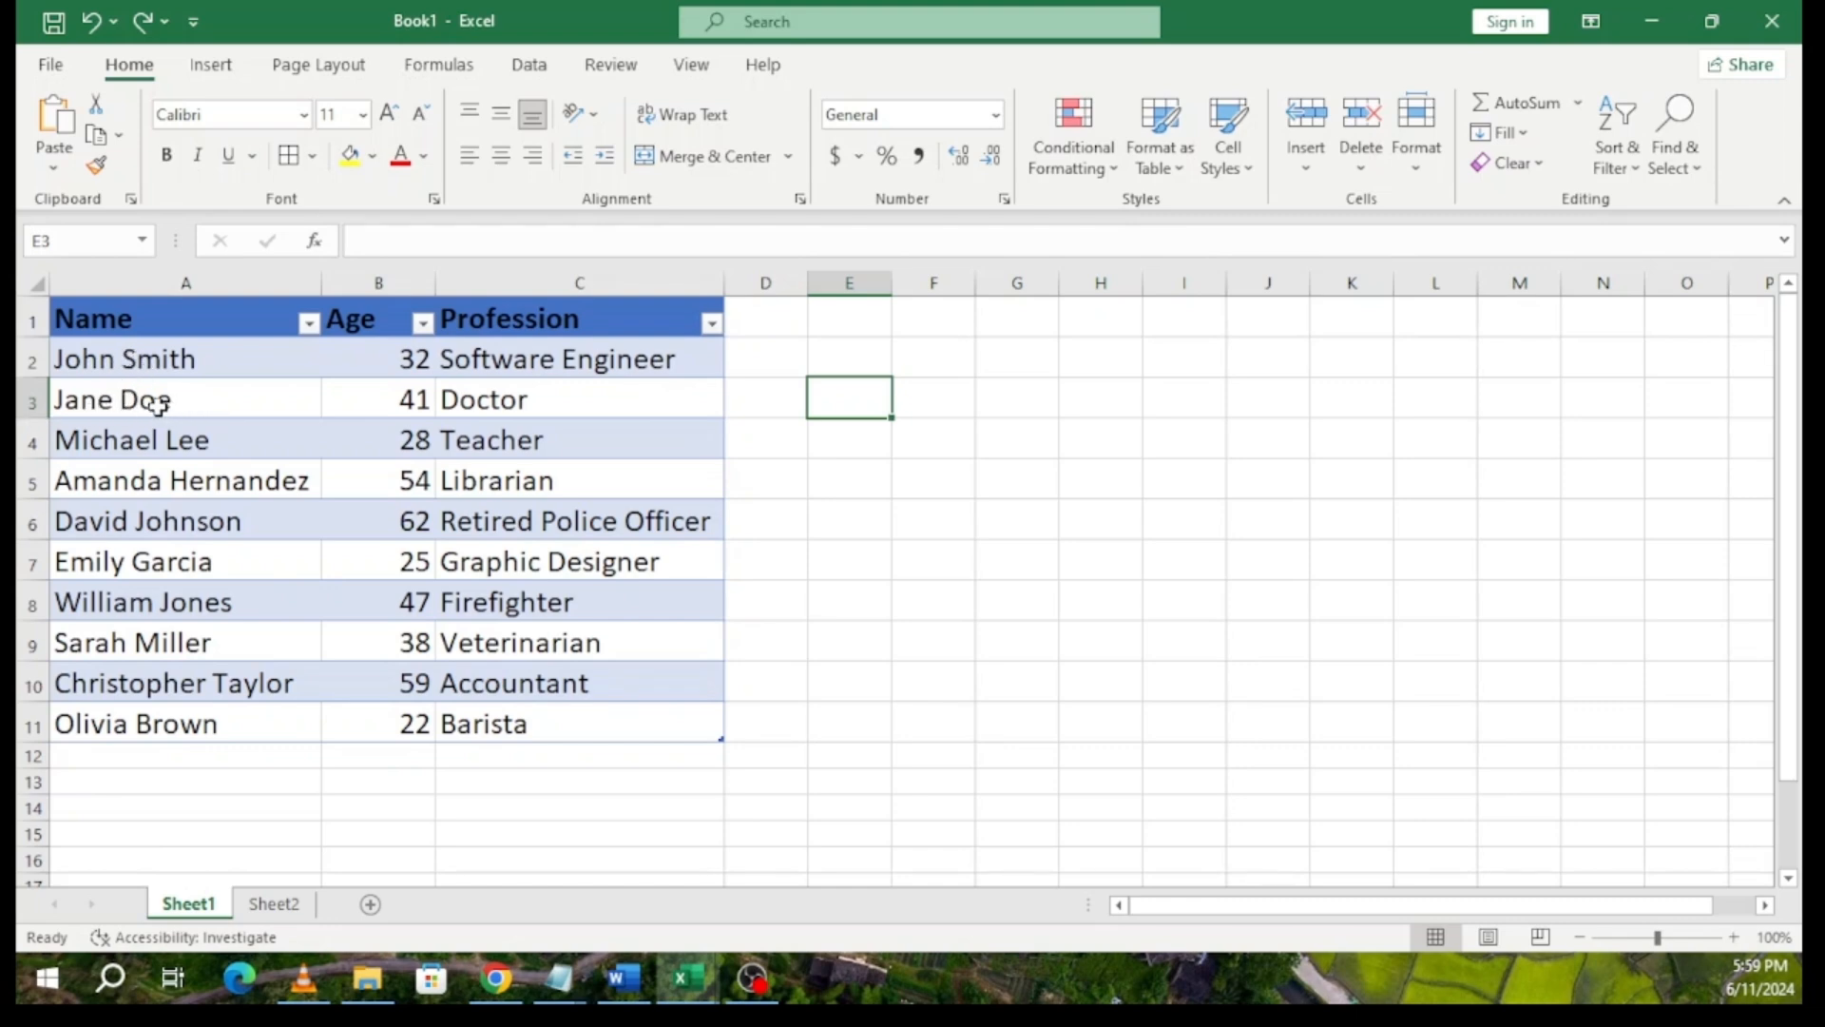
- Insert a blank row above row 3, below the first data entry of the table
click(34, 401)
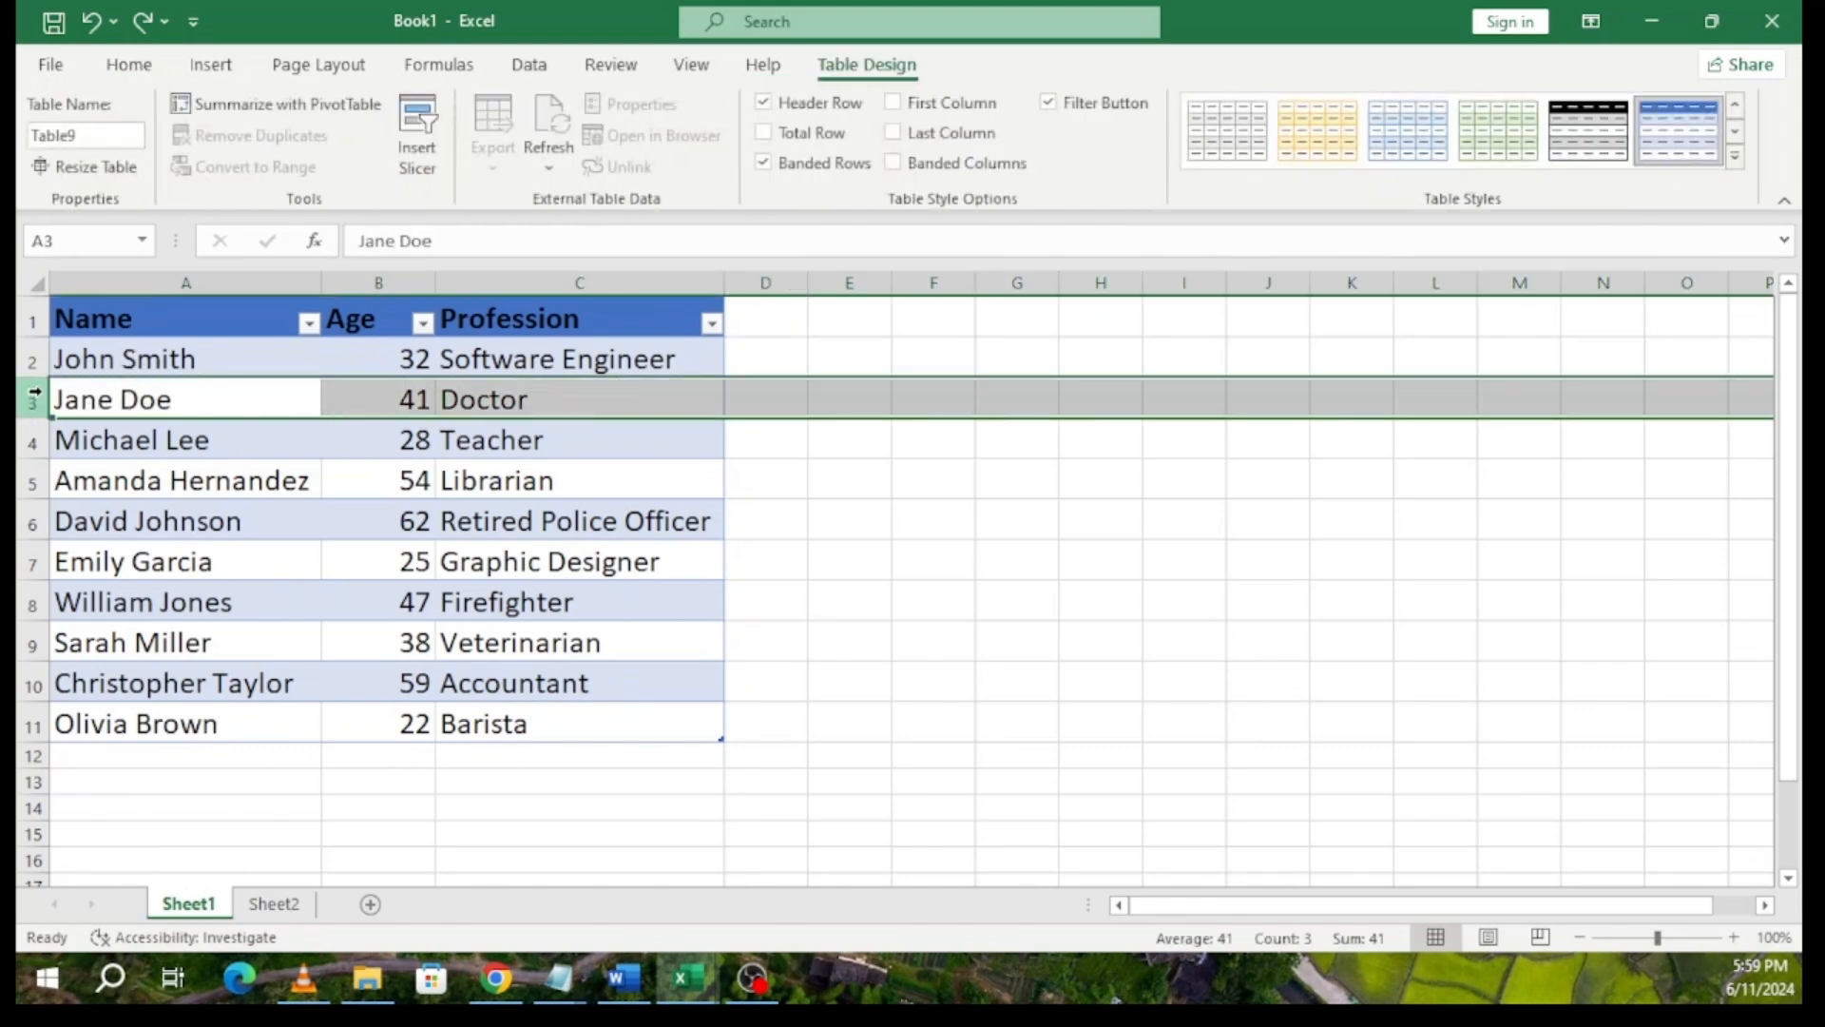
right_click(35, 397)
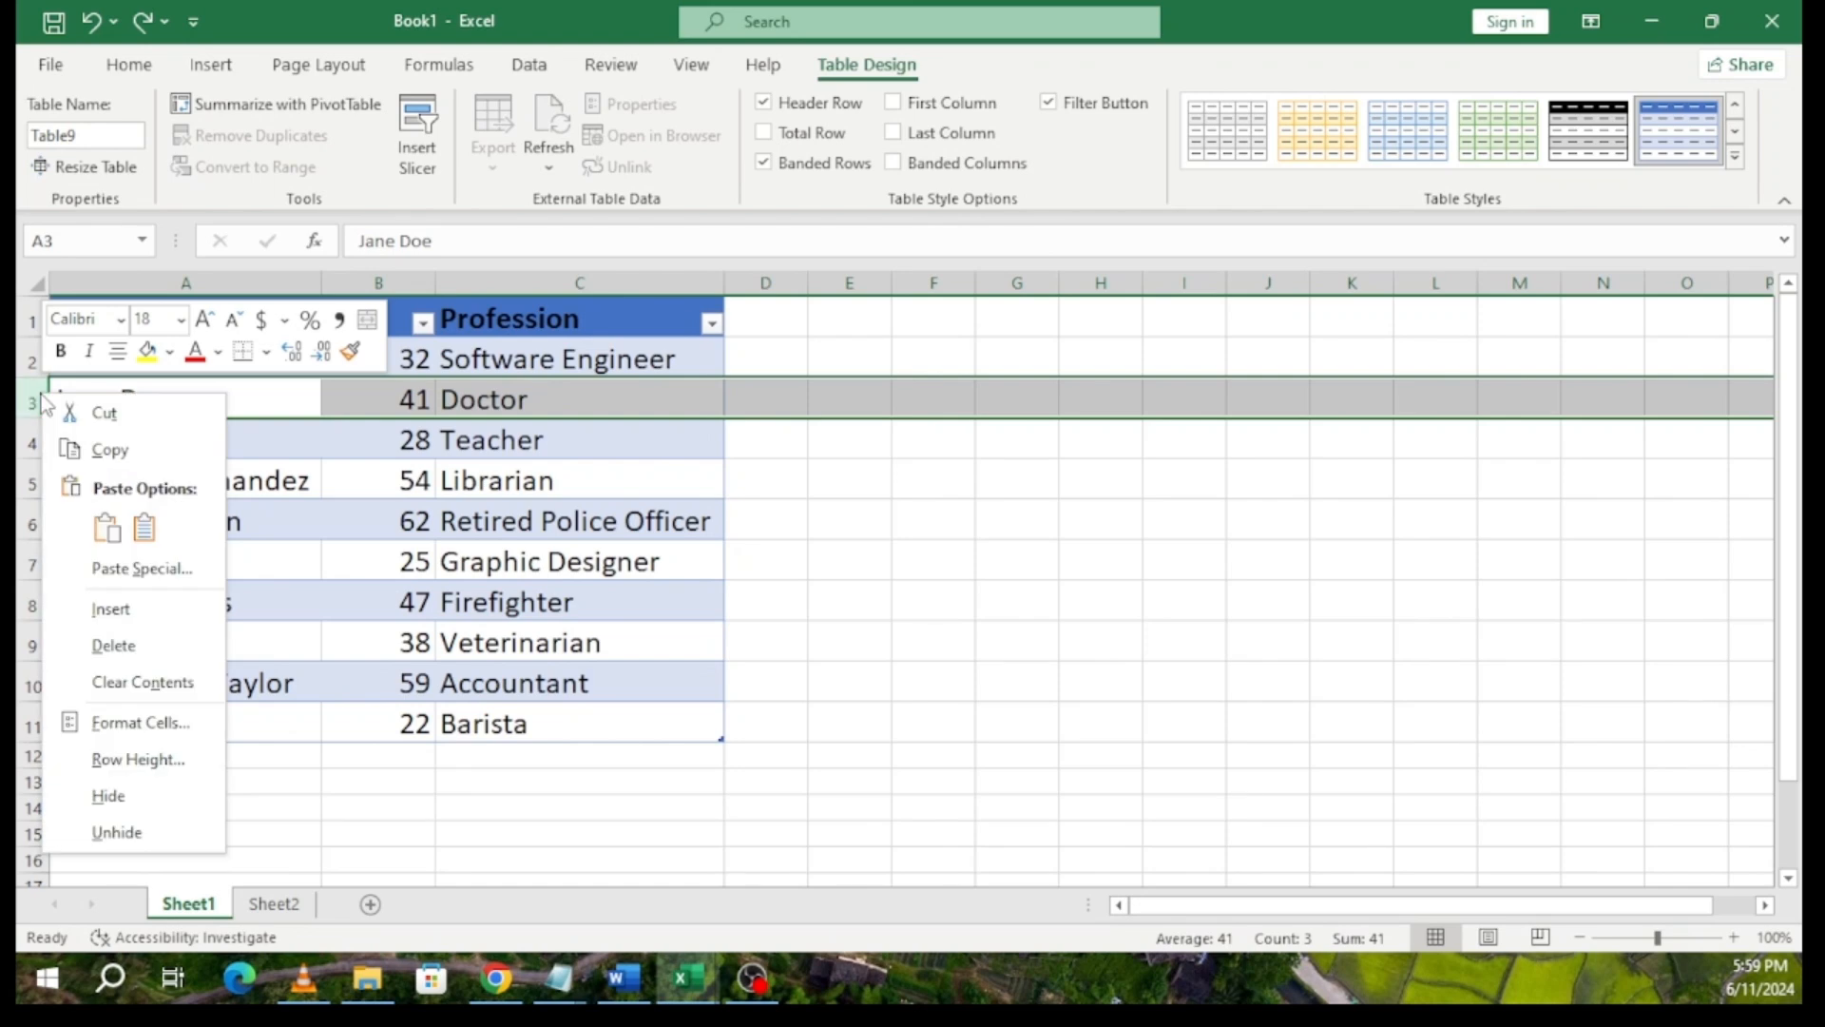
click(134, 608)
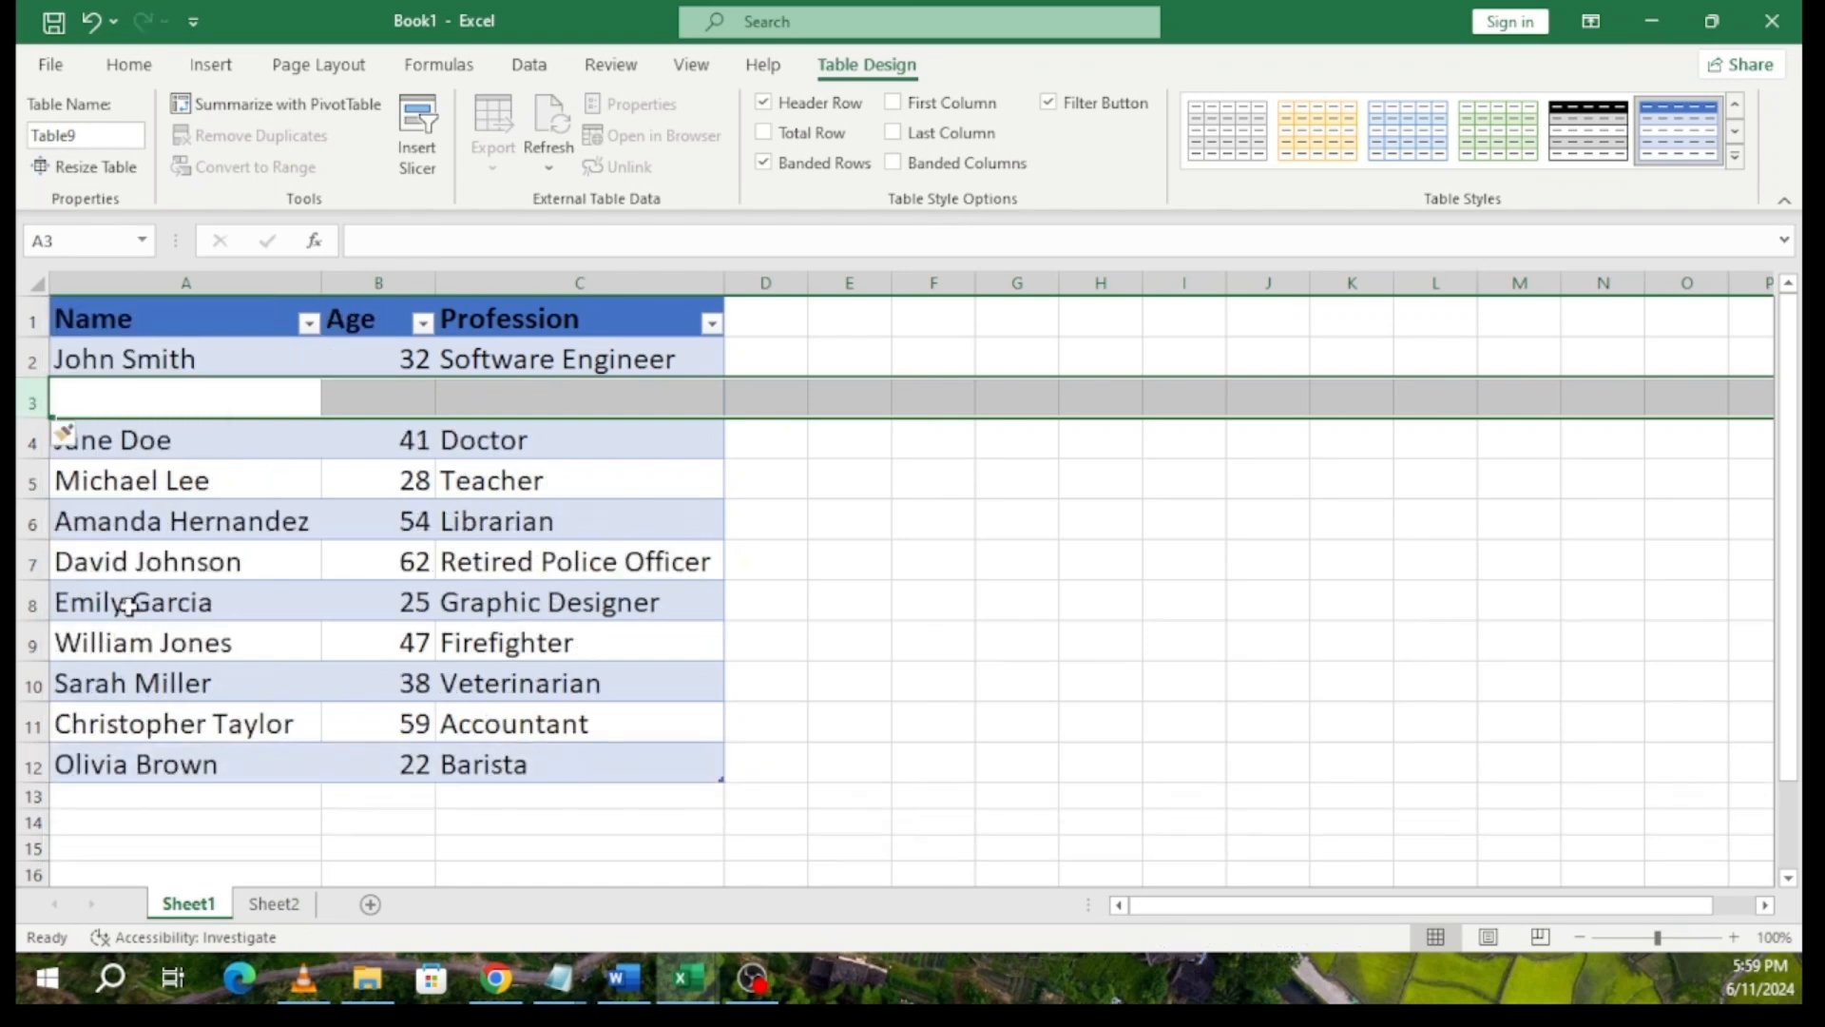
- Fill the blank row 3 with zdfsdfvds as name, 44 as age and xcfvfv as profession
click(98, 399)
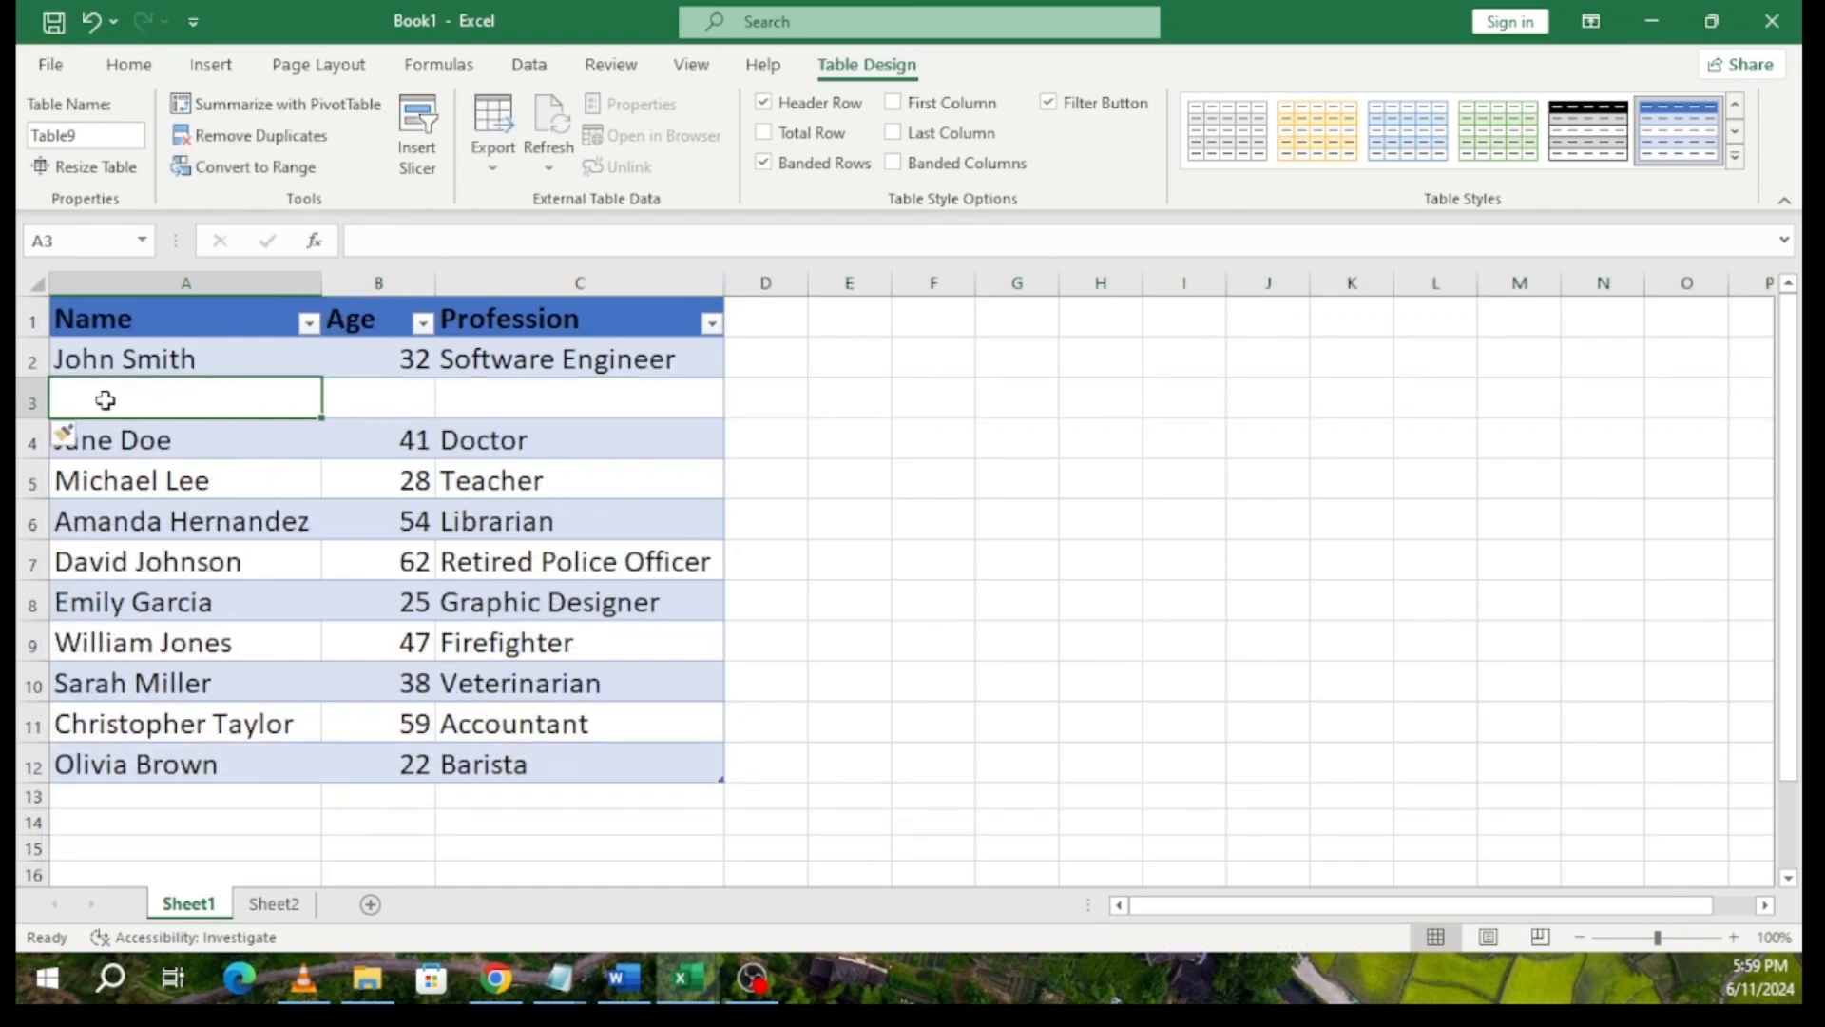
text(zdfsdfvds)
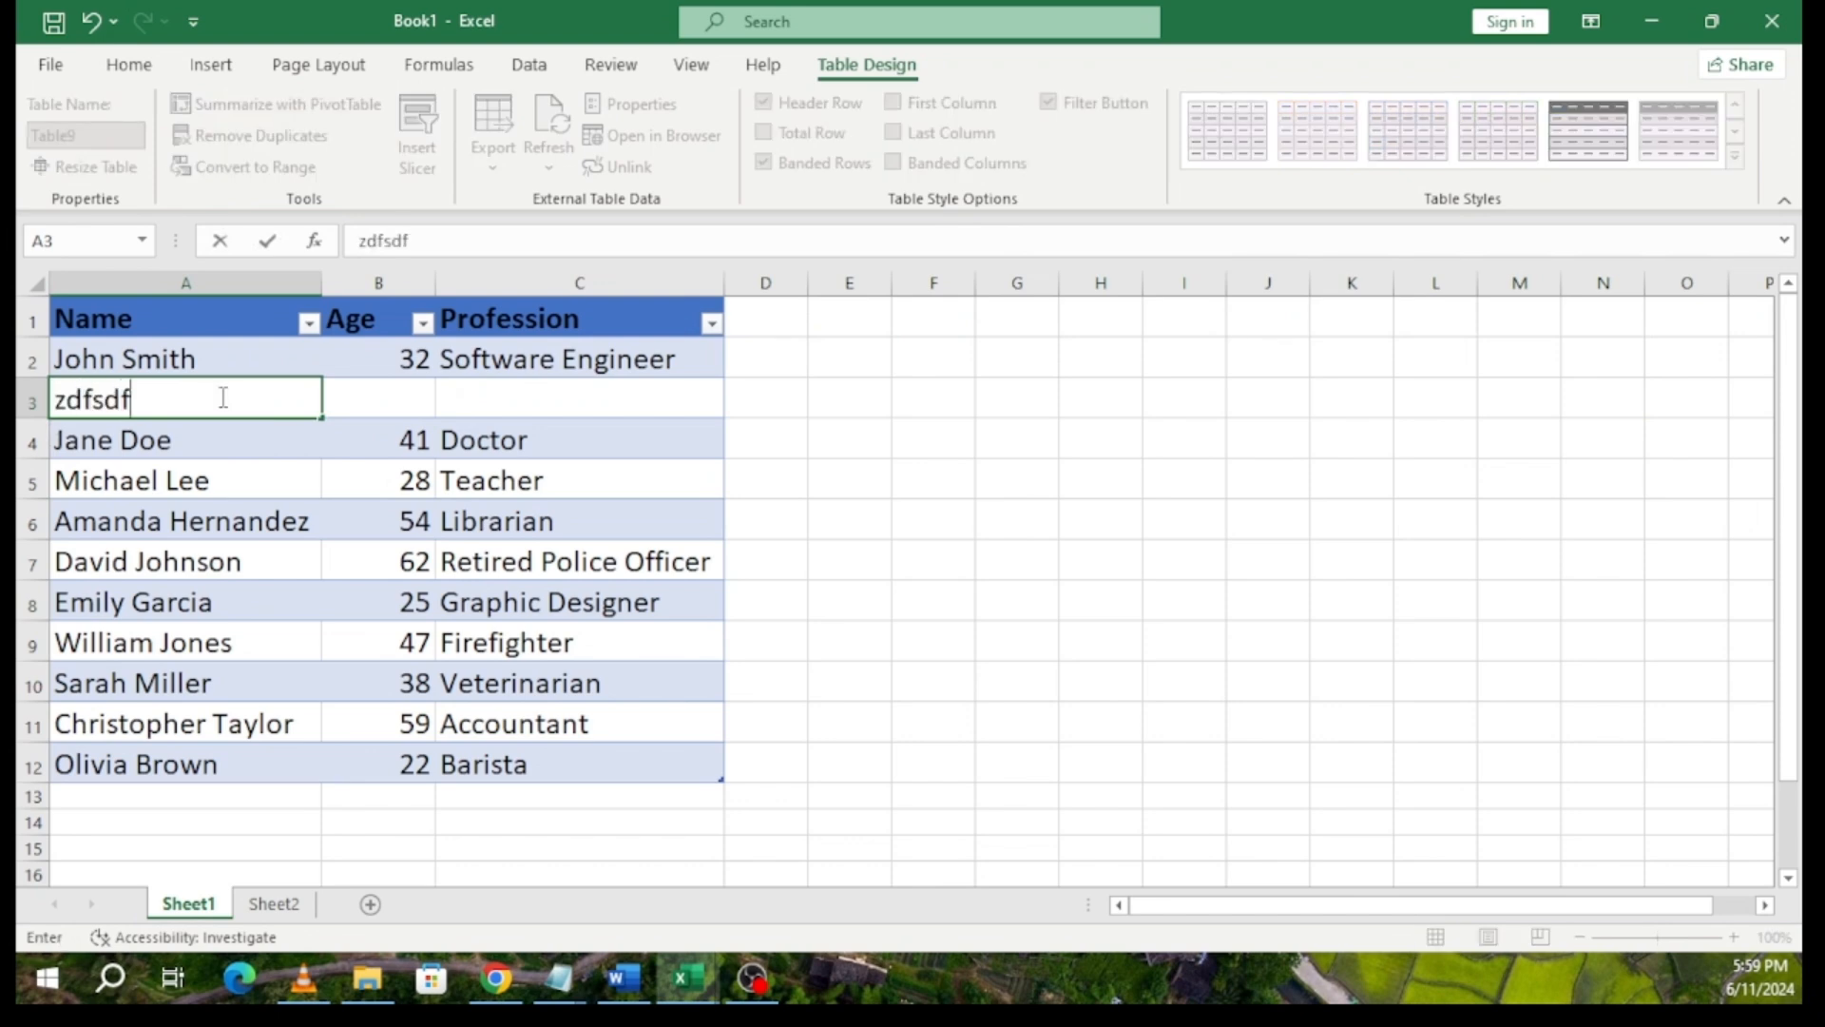
click(353, 397)
text(44)
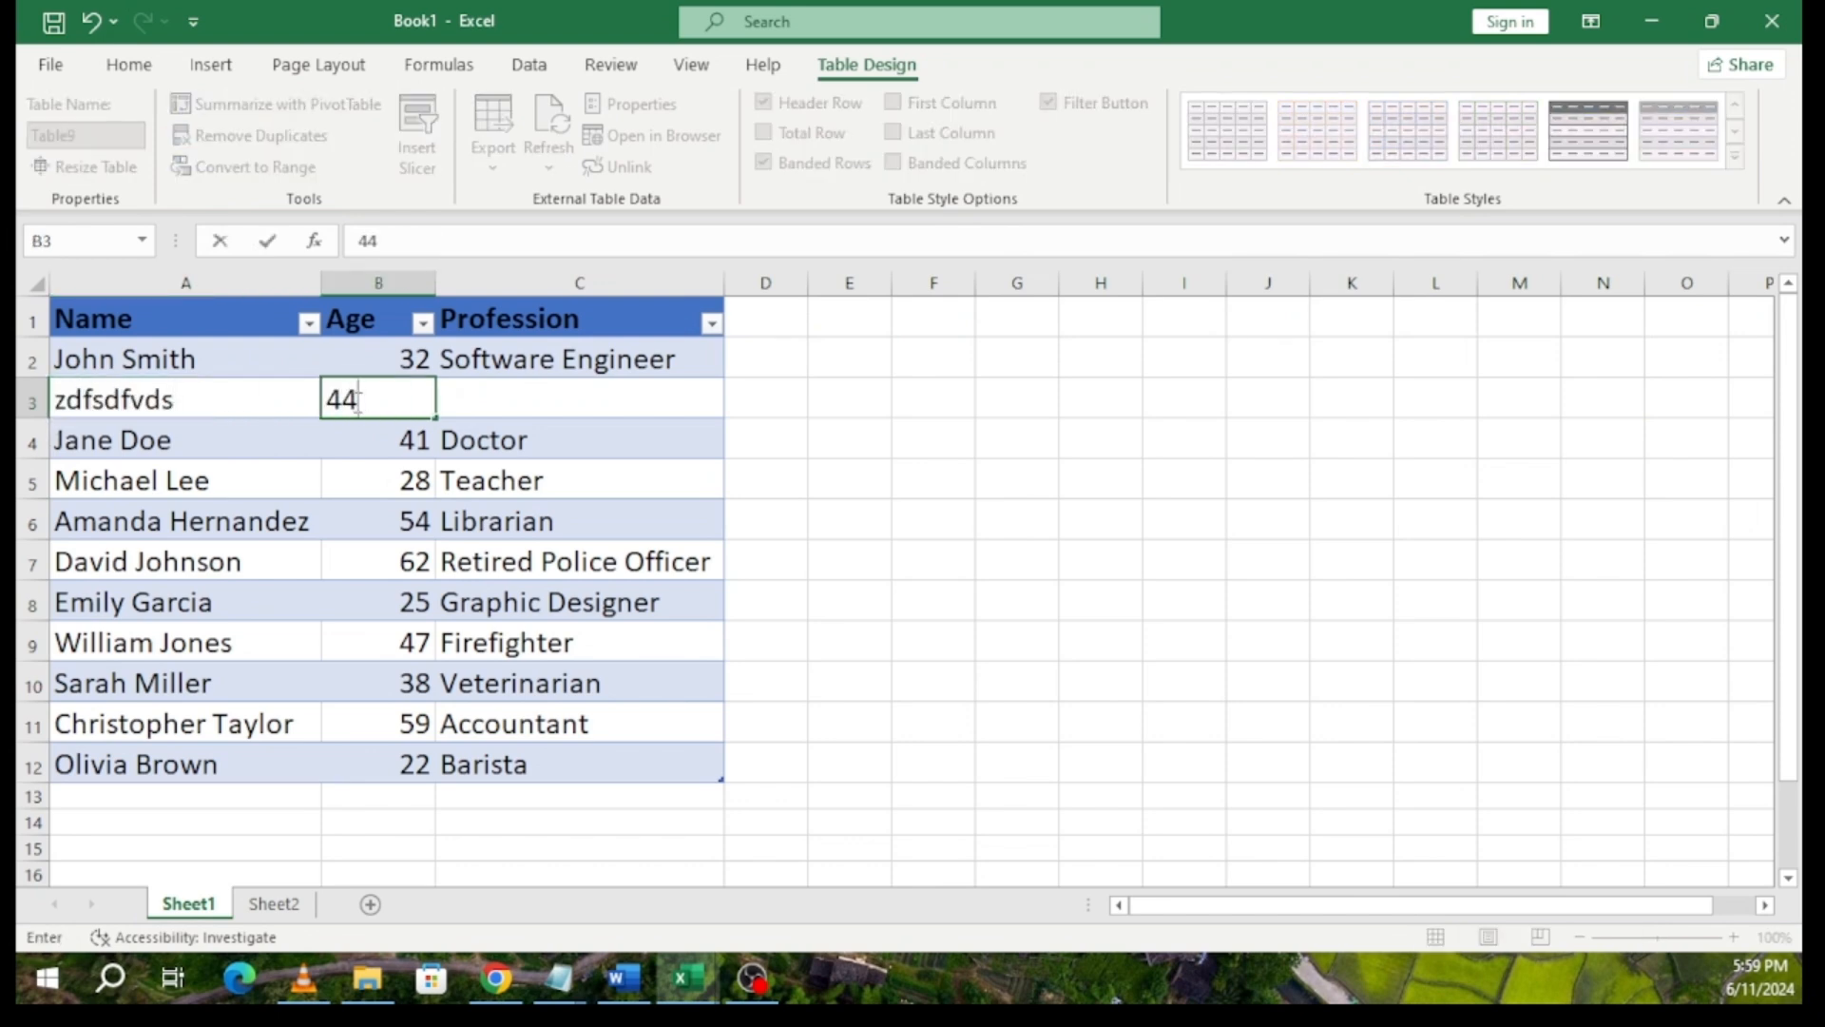
click(590, 399)
text(xcfvfv)
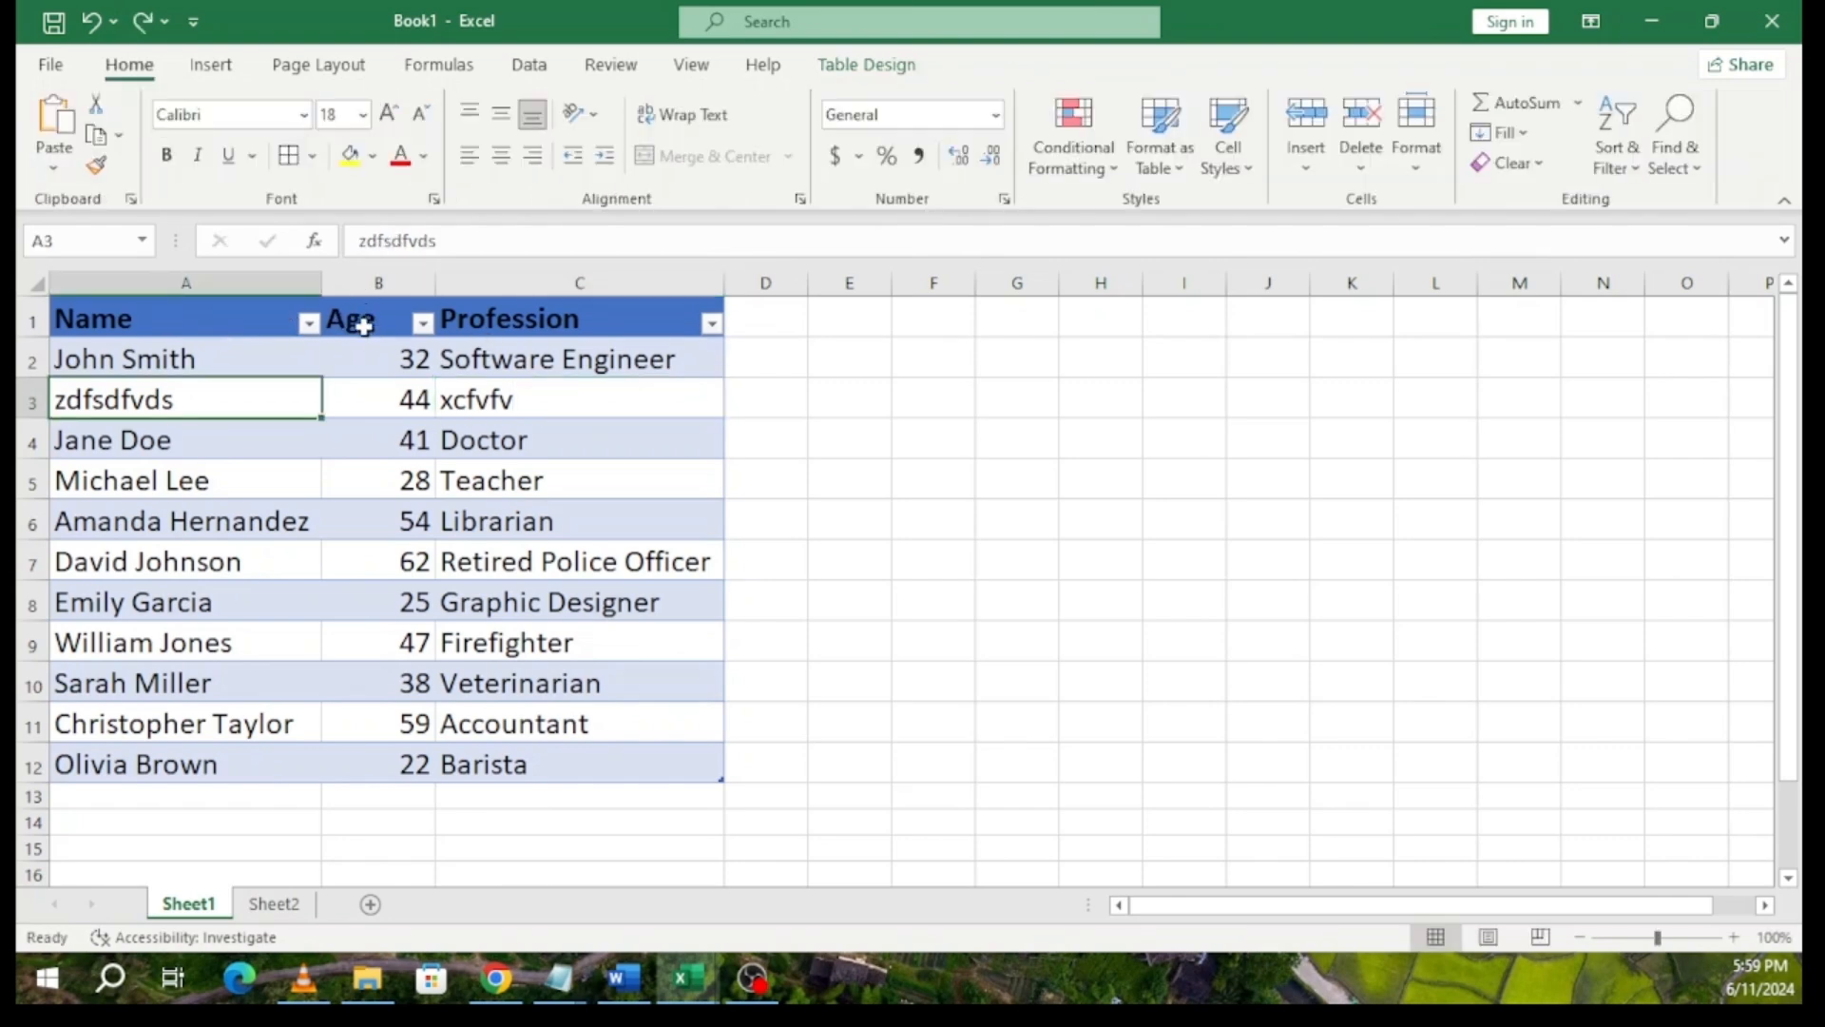
- Insert a blank table column between the Name and Age columns
click(367, 278)
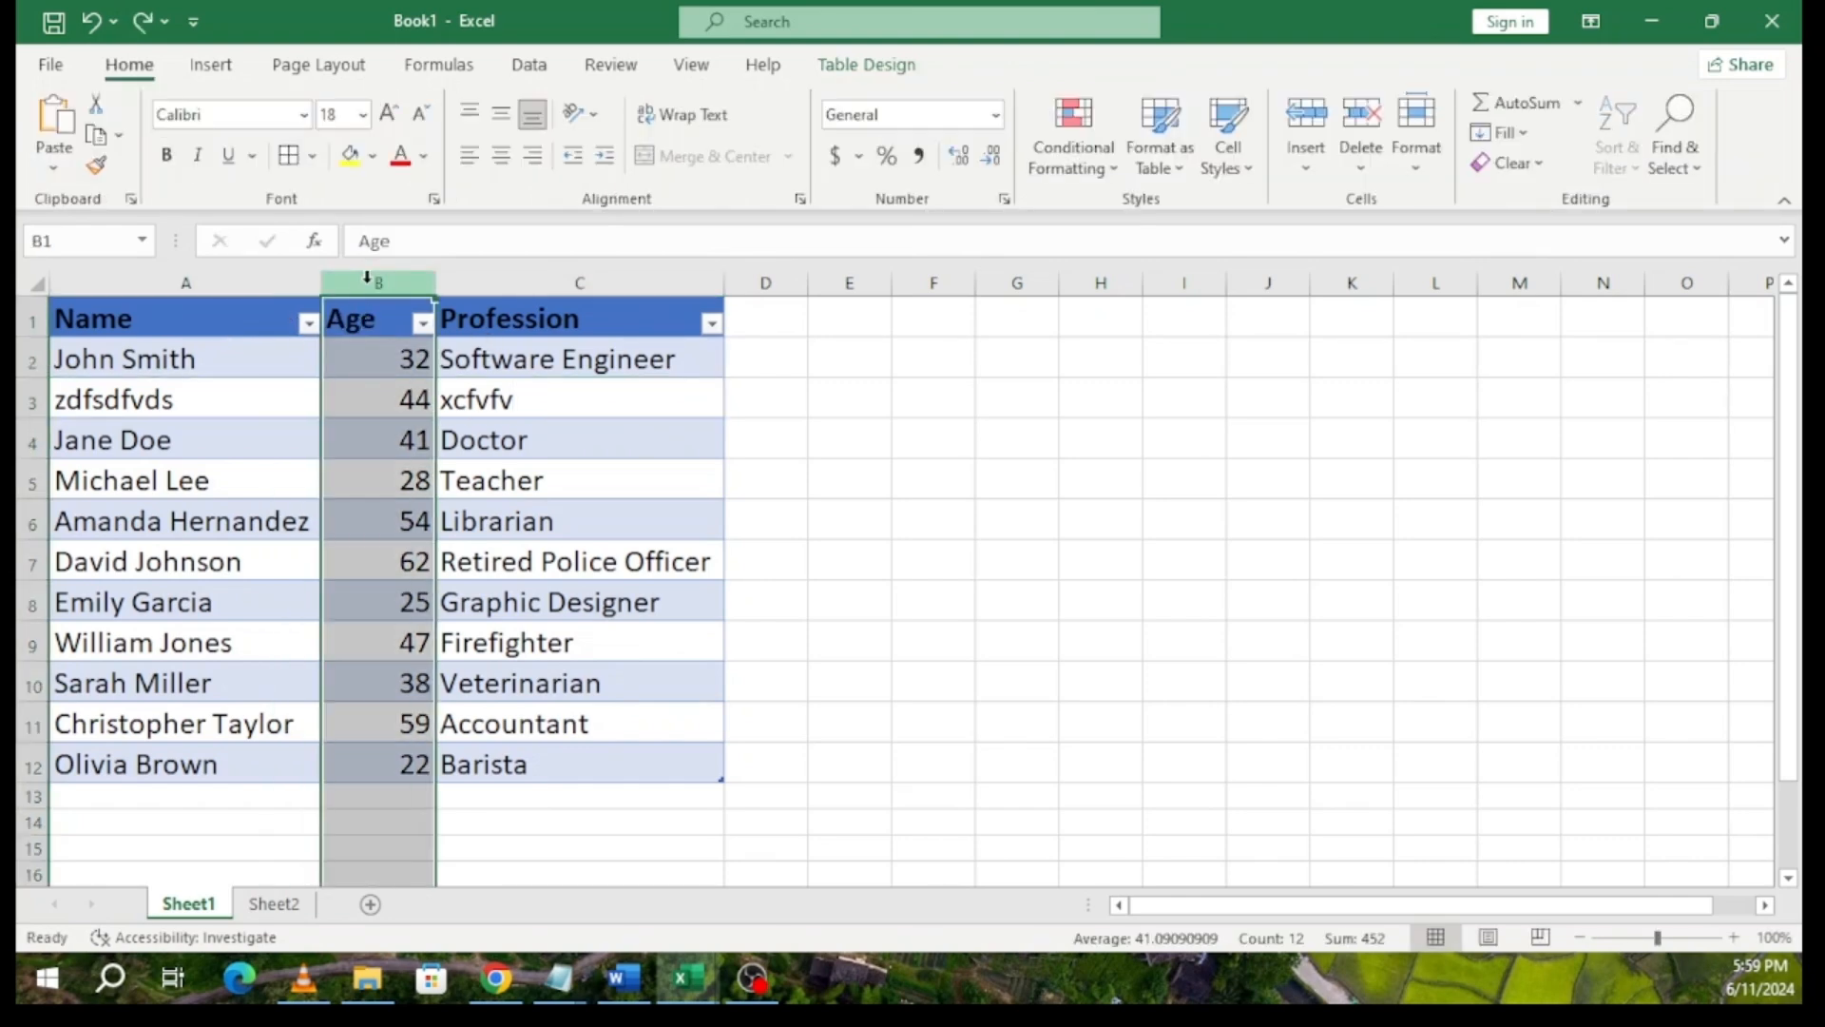
right_click(367, 278)
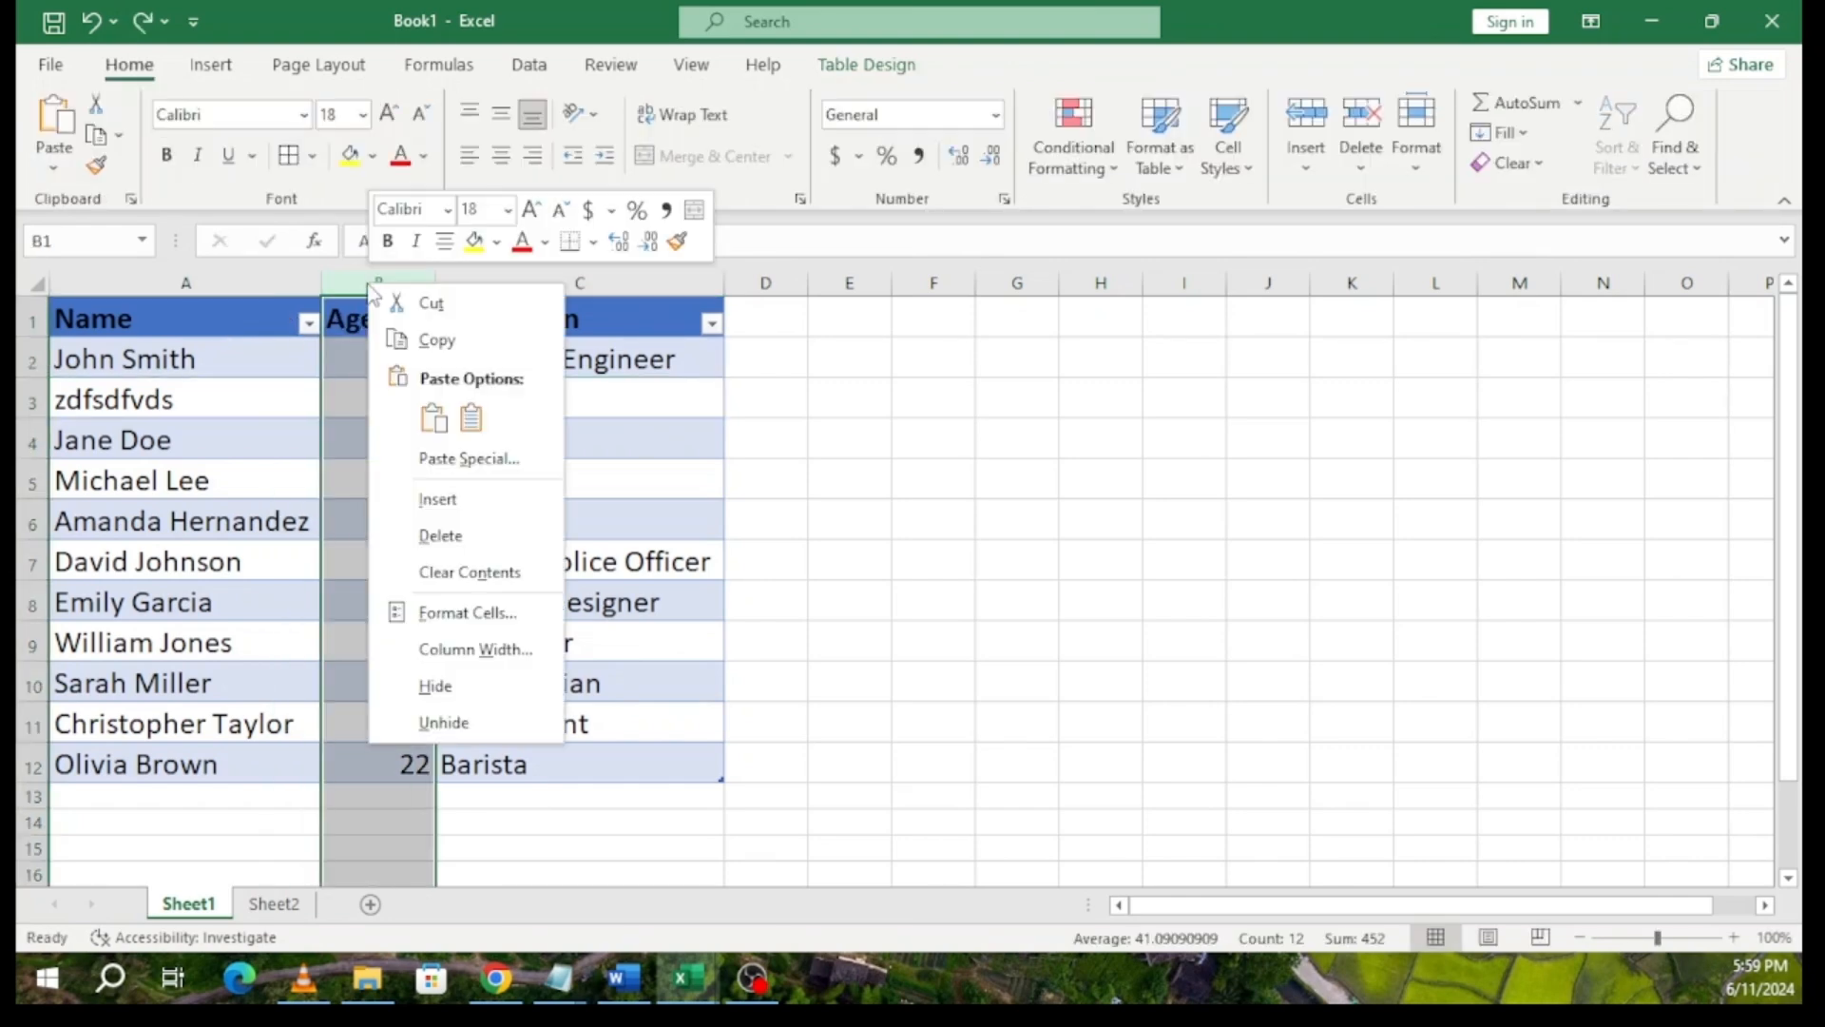
click(443, 502)
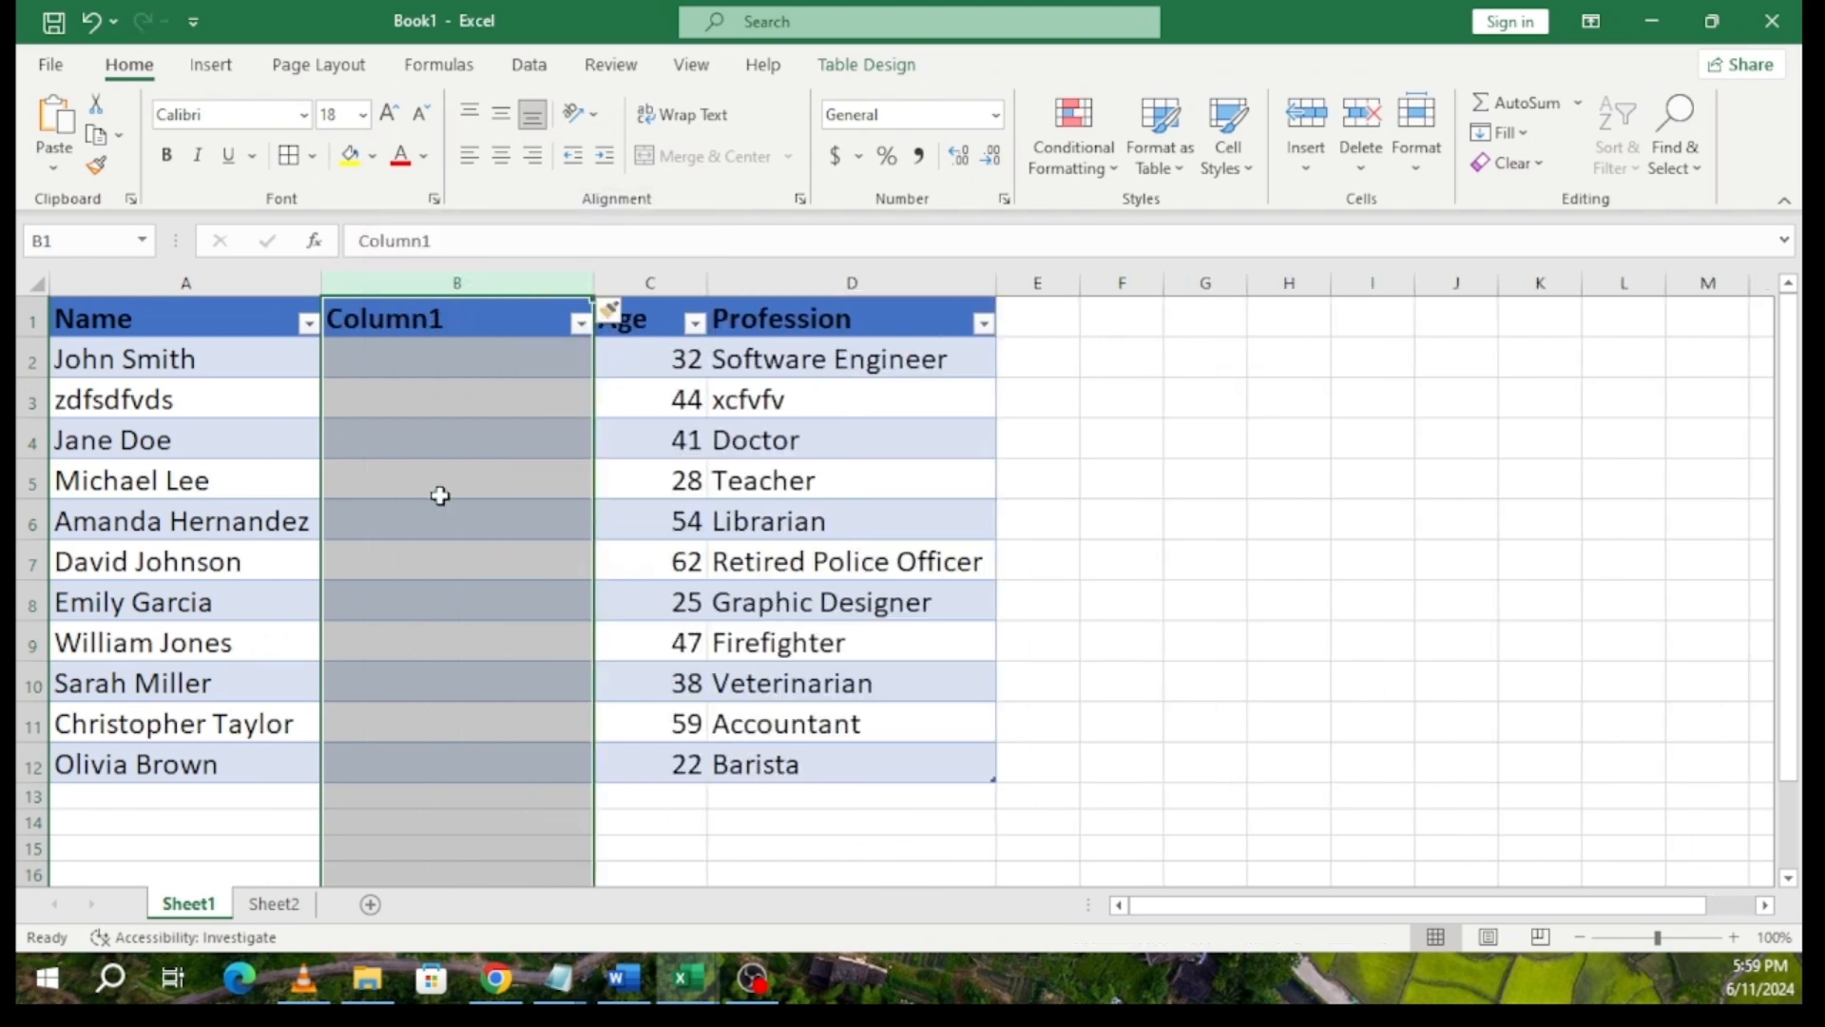
- Rename the header of the blank column B to dffghfdf
click(463, 323)
double_click(456, 318)
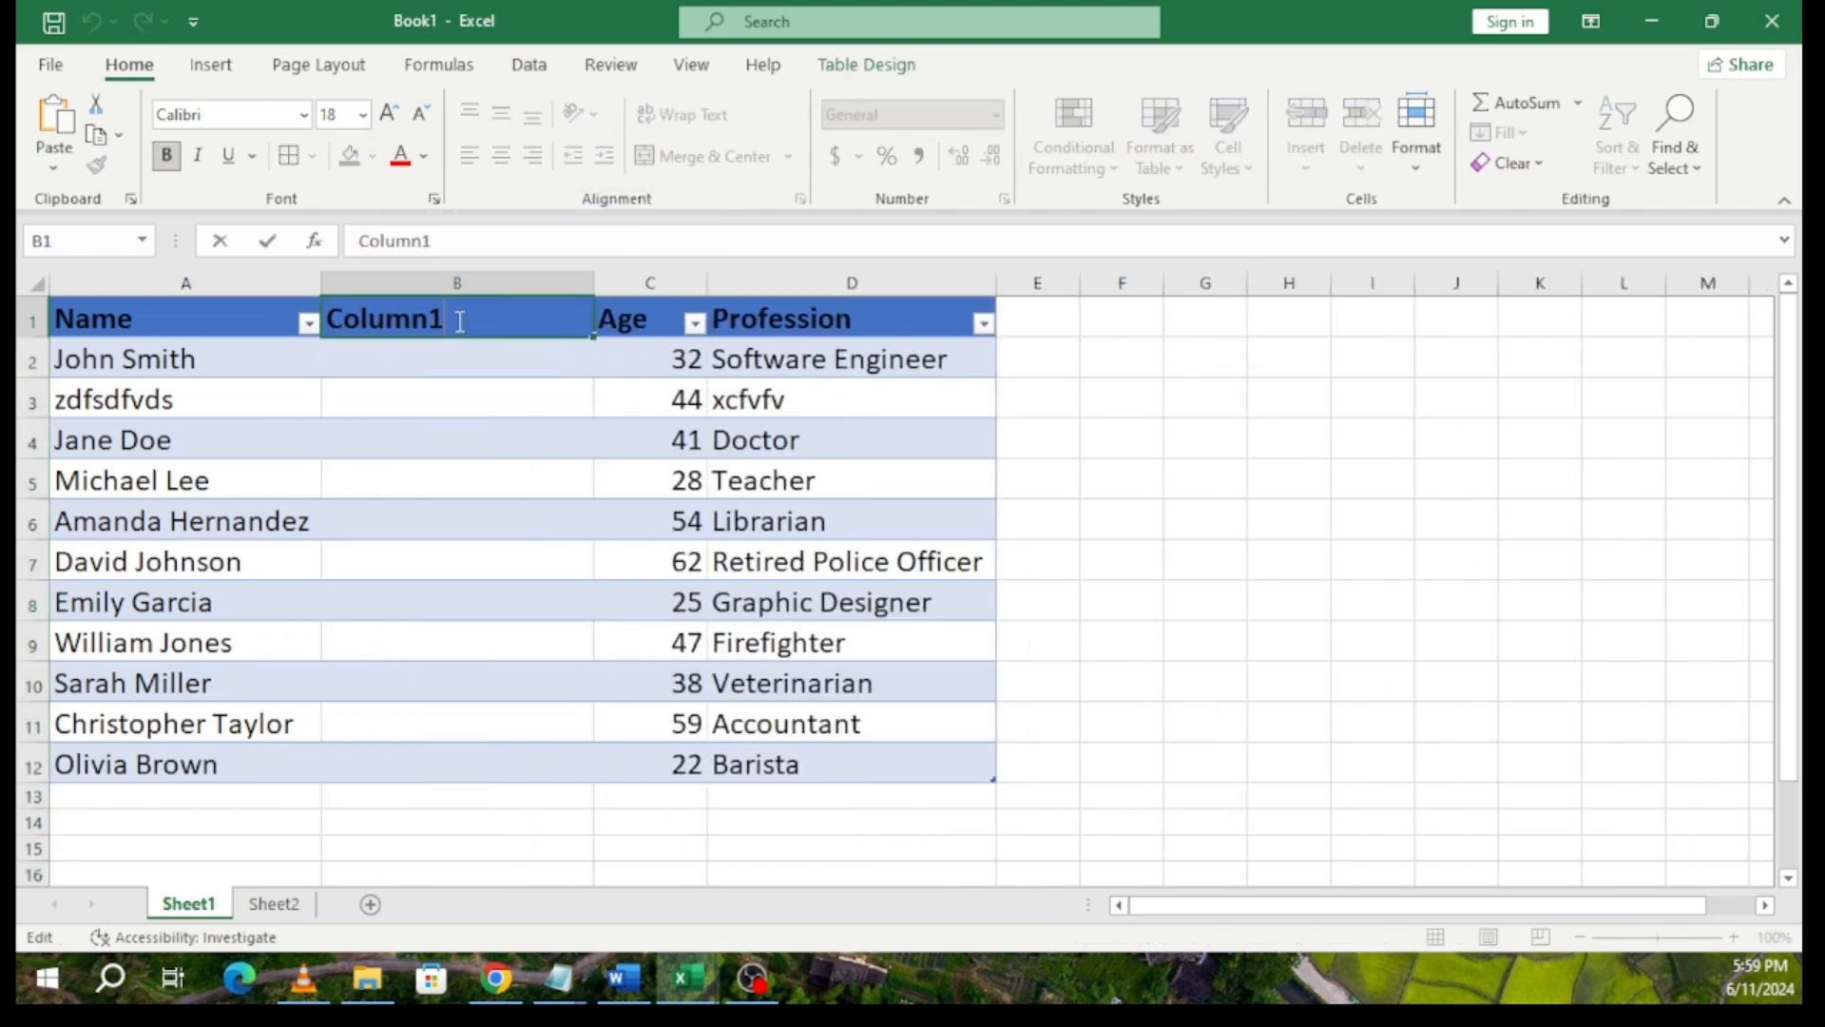
double_click(455, 317)
key(BackSpace)
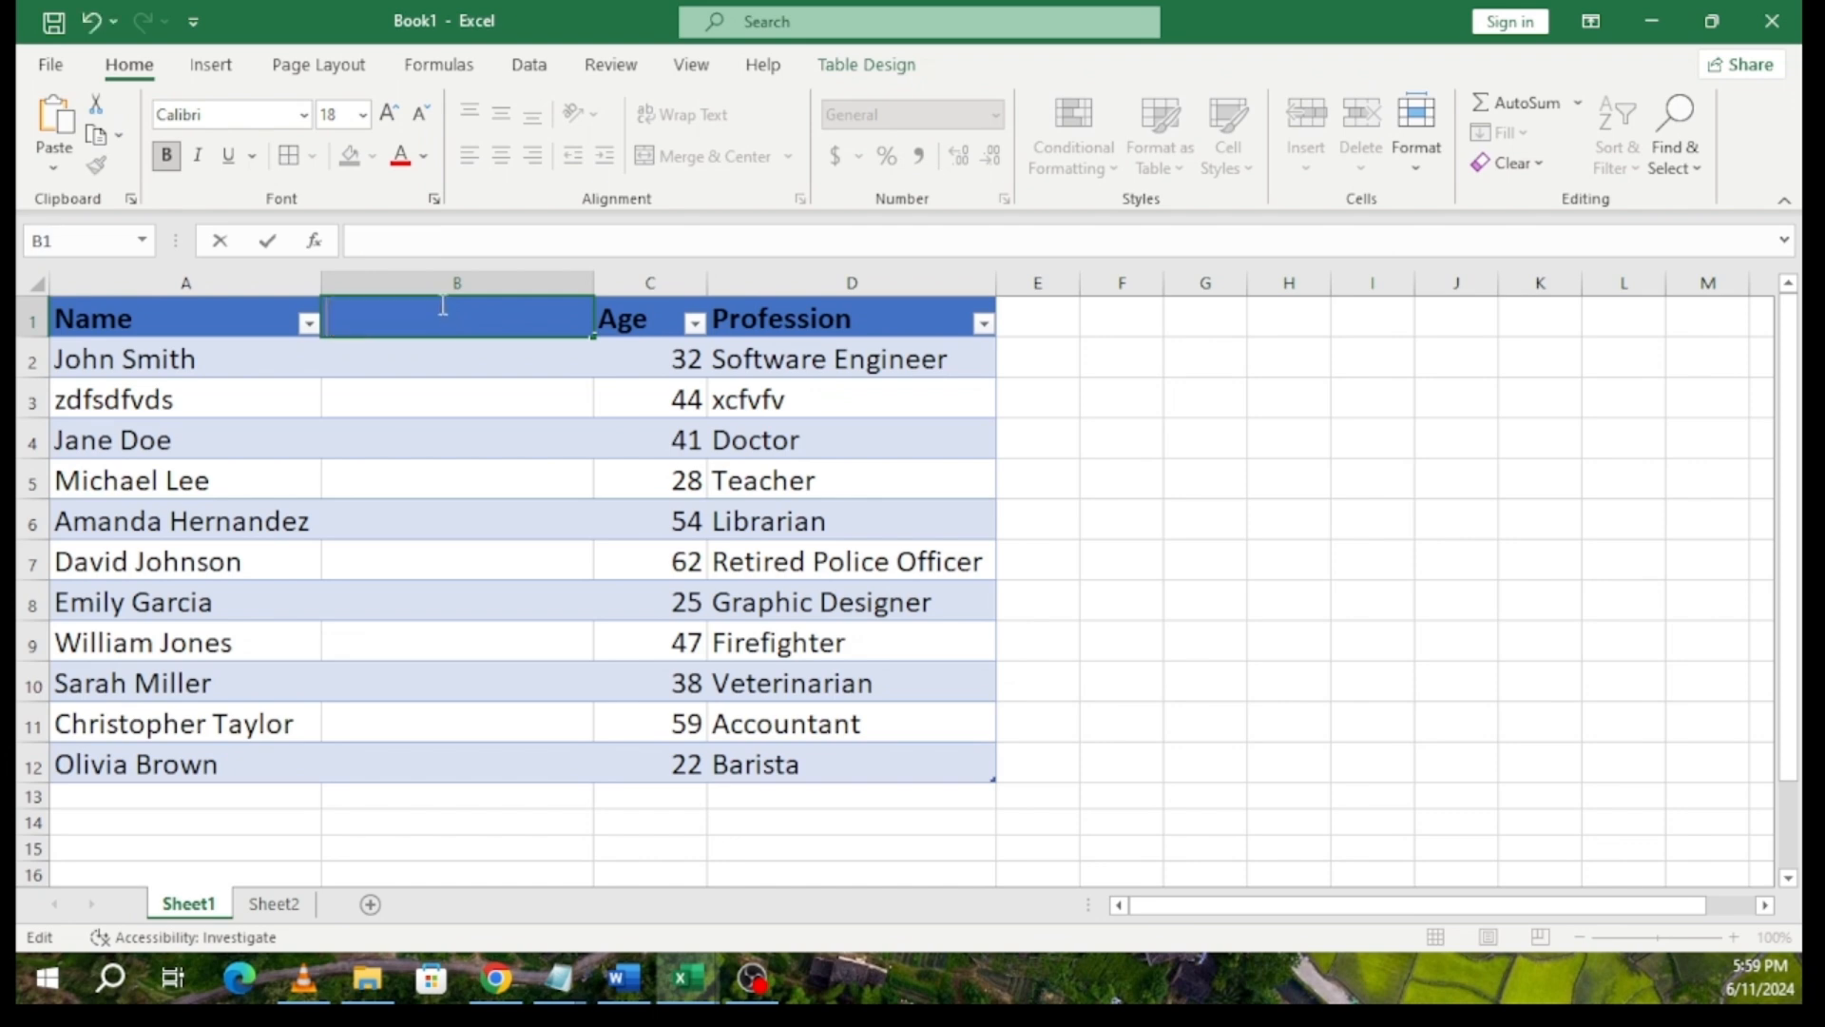
text(dffghfdf)
key(Return)
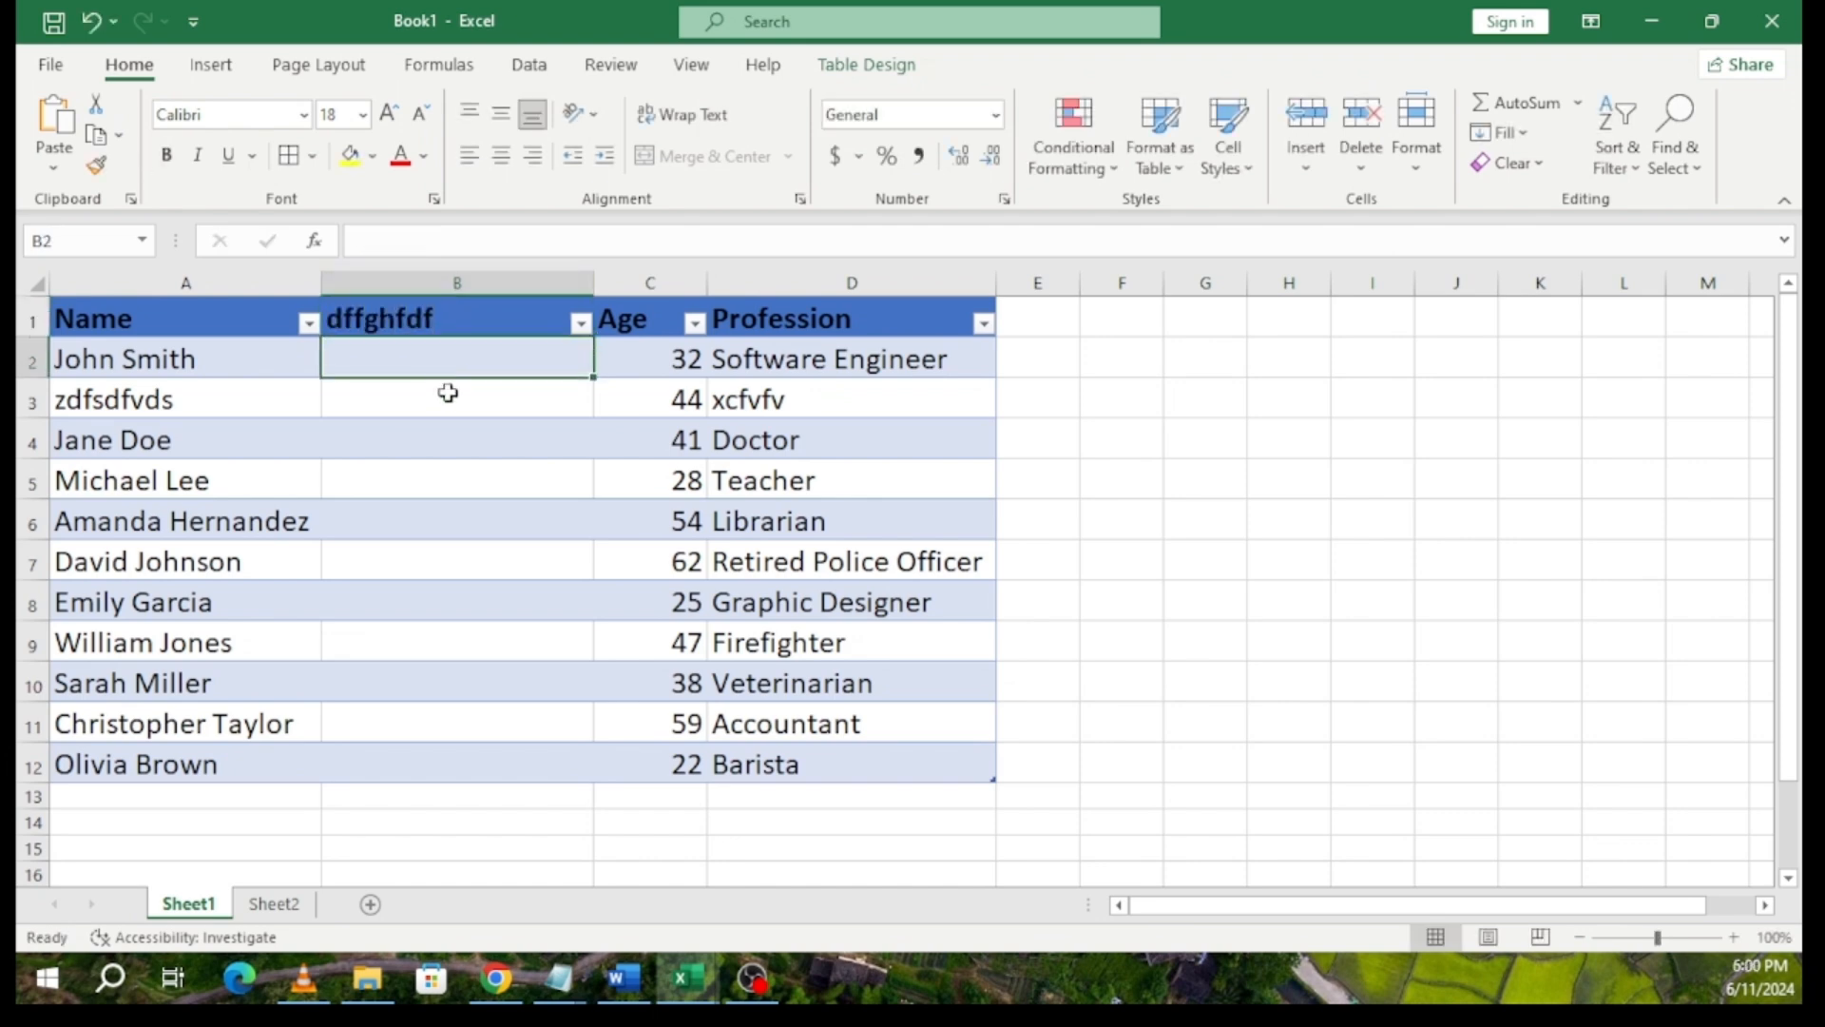
click(444, 424)
click(464, 501)
click(493, 721)
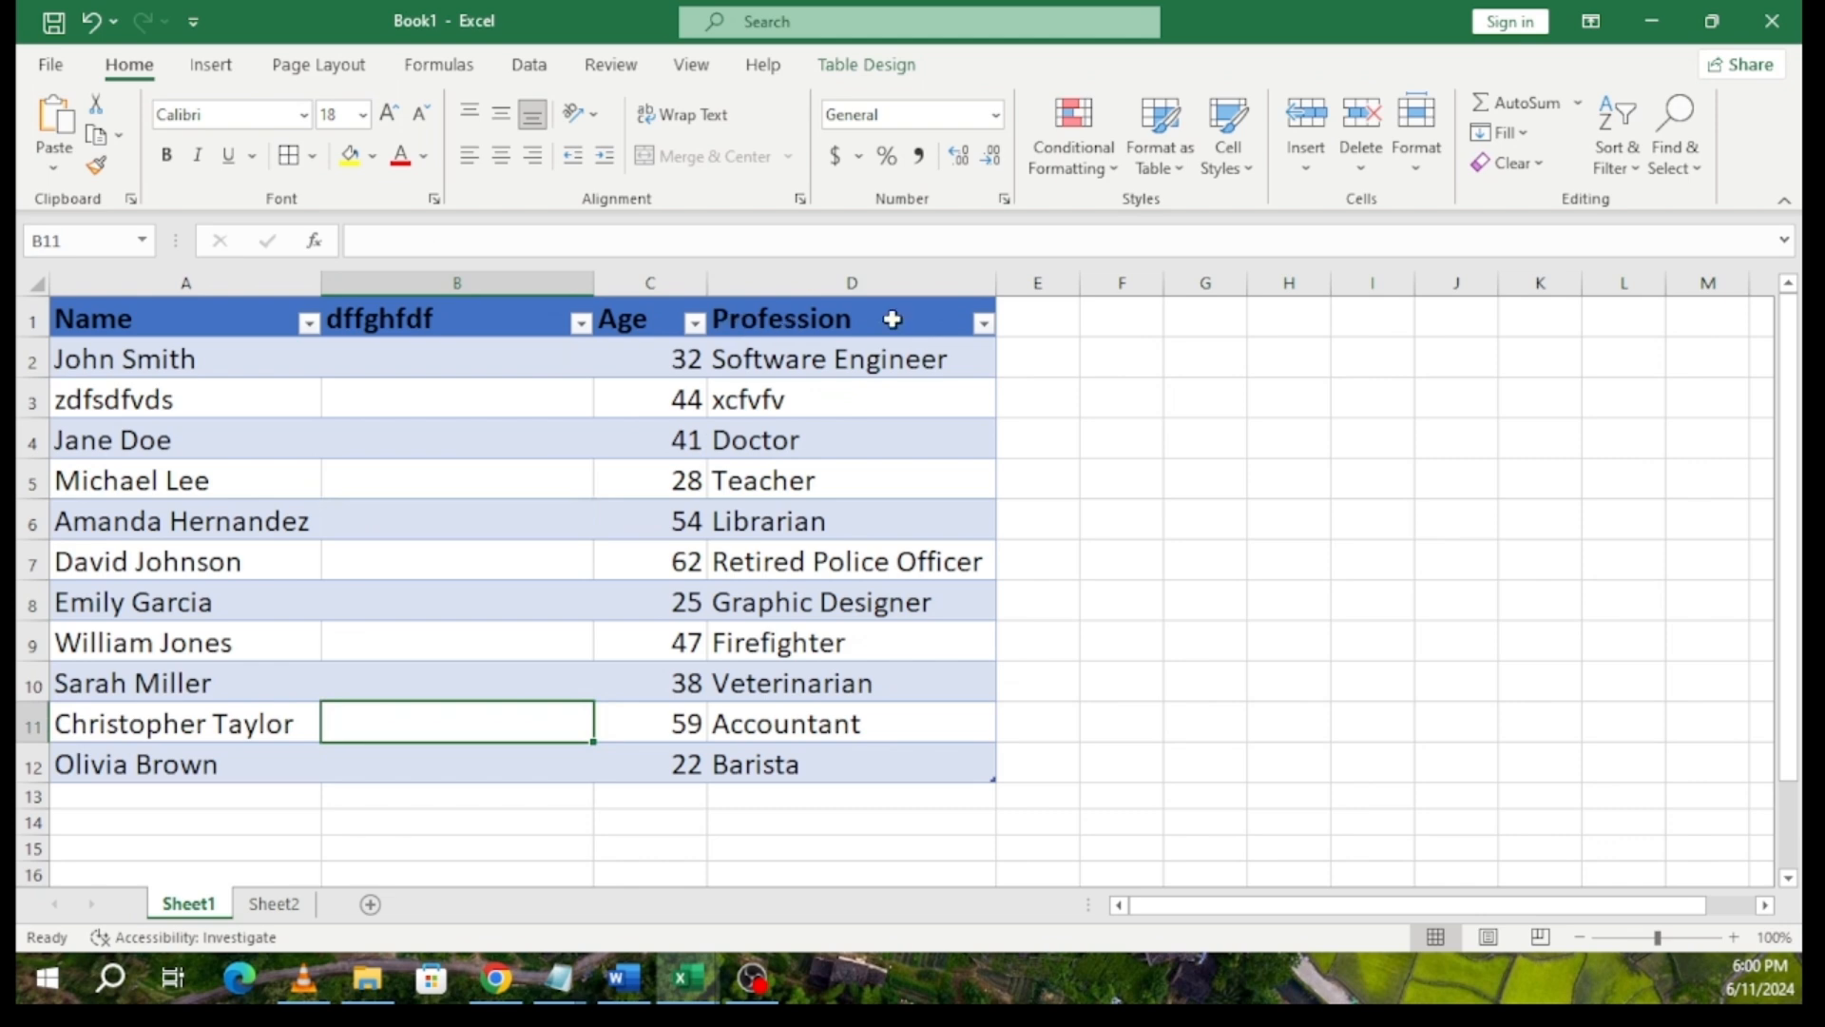
click(1054, 326)
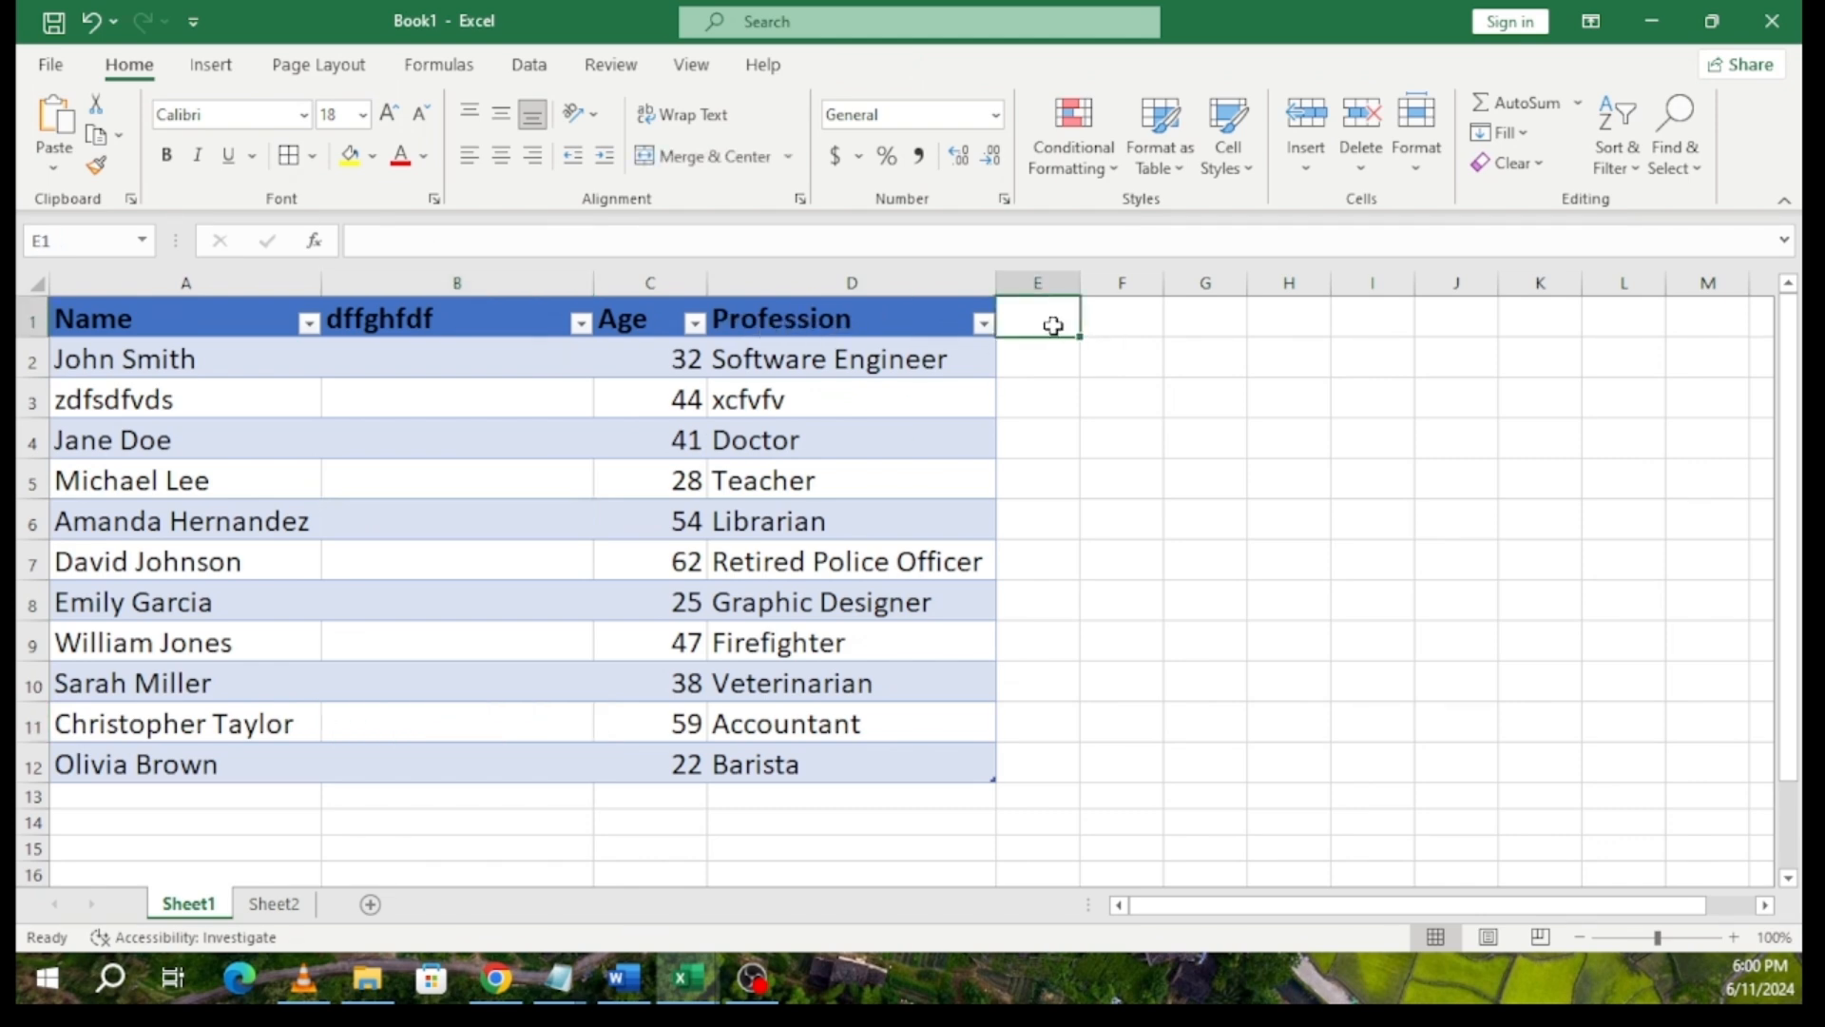
- Add a table column after Profession with the header shdhsfhds and widen it to fit the header text
text(shdhsfhds)
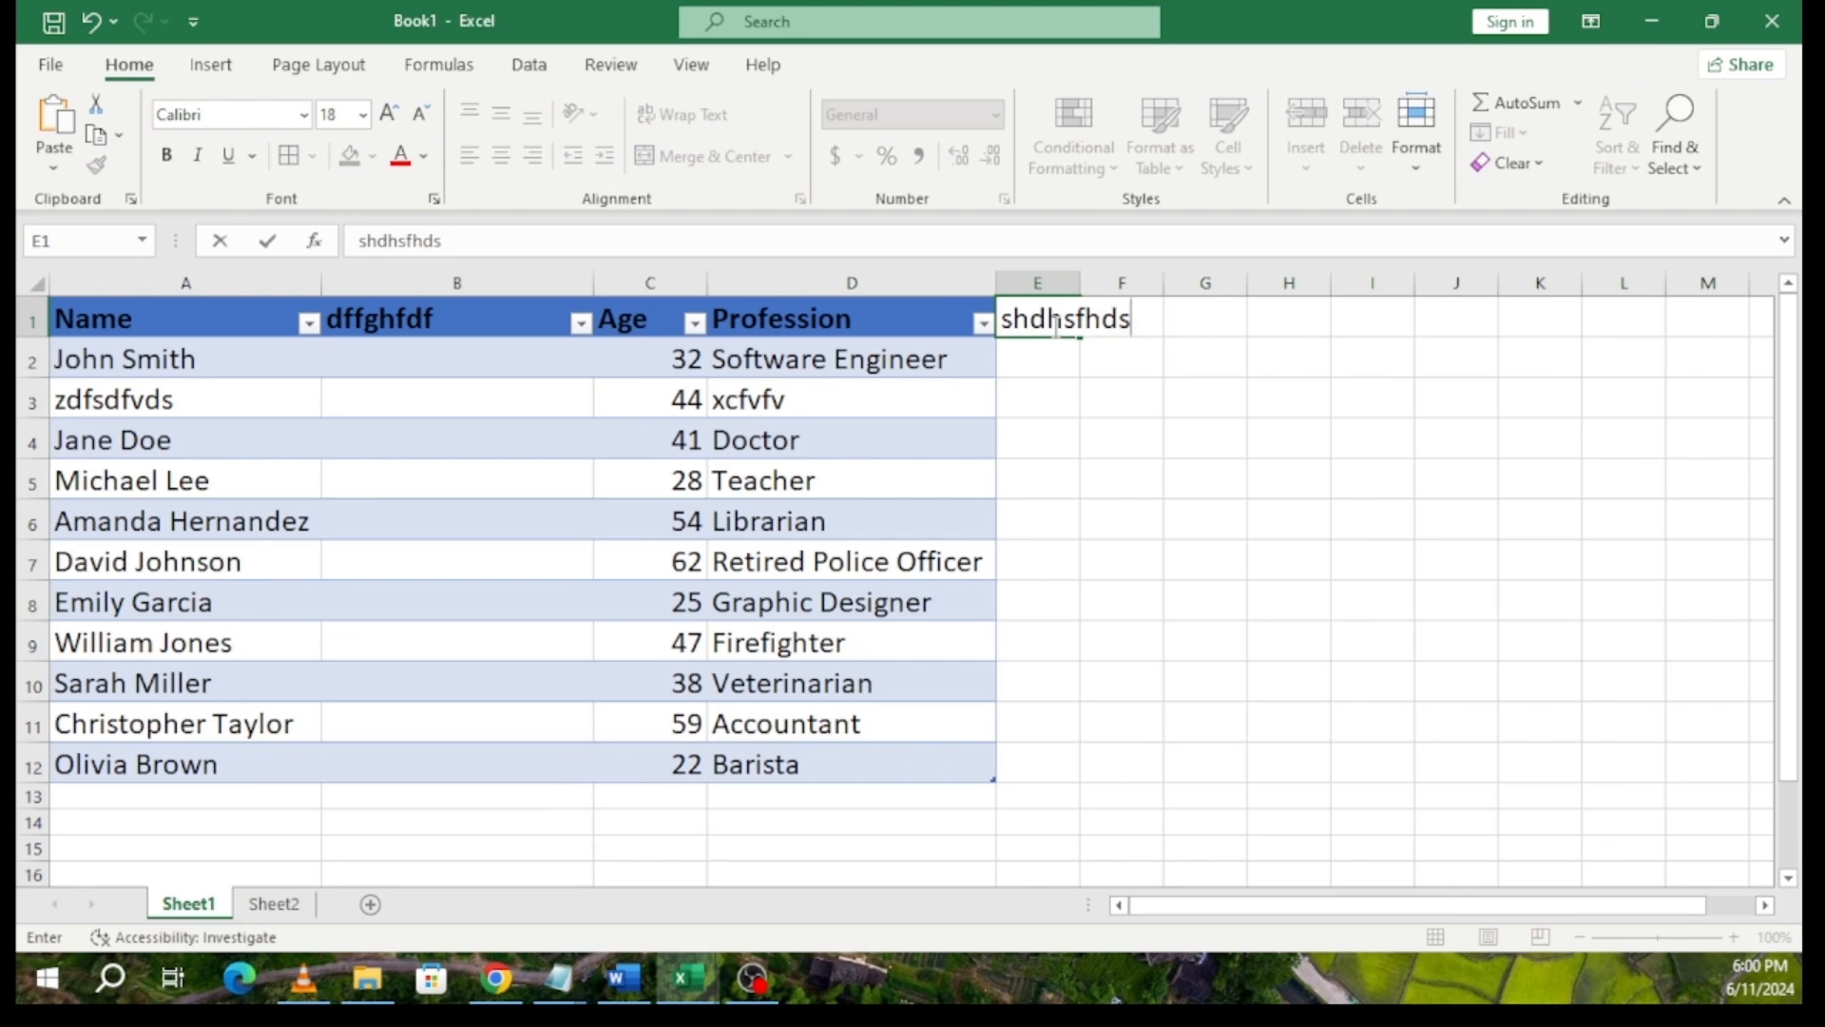
key(Return)
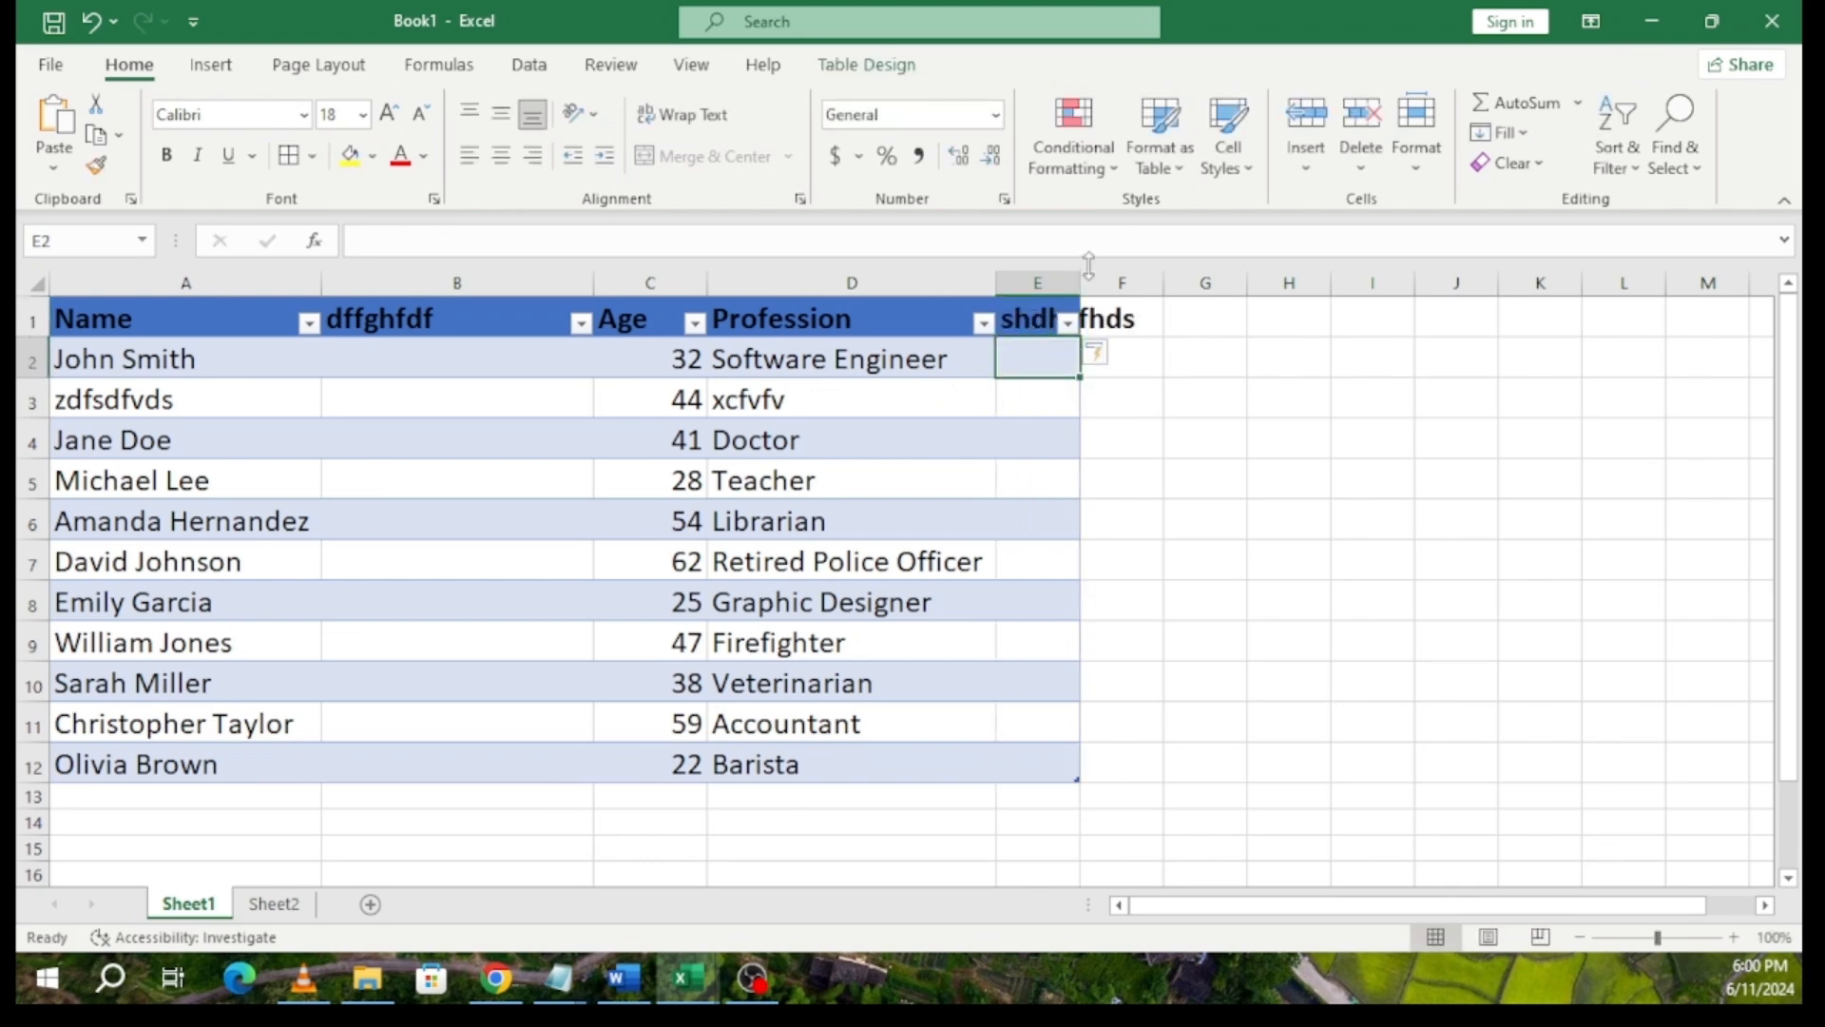
drag(1079, 276, 1196, 276)
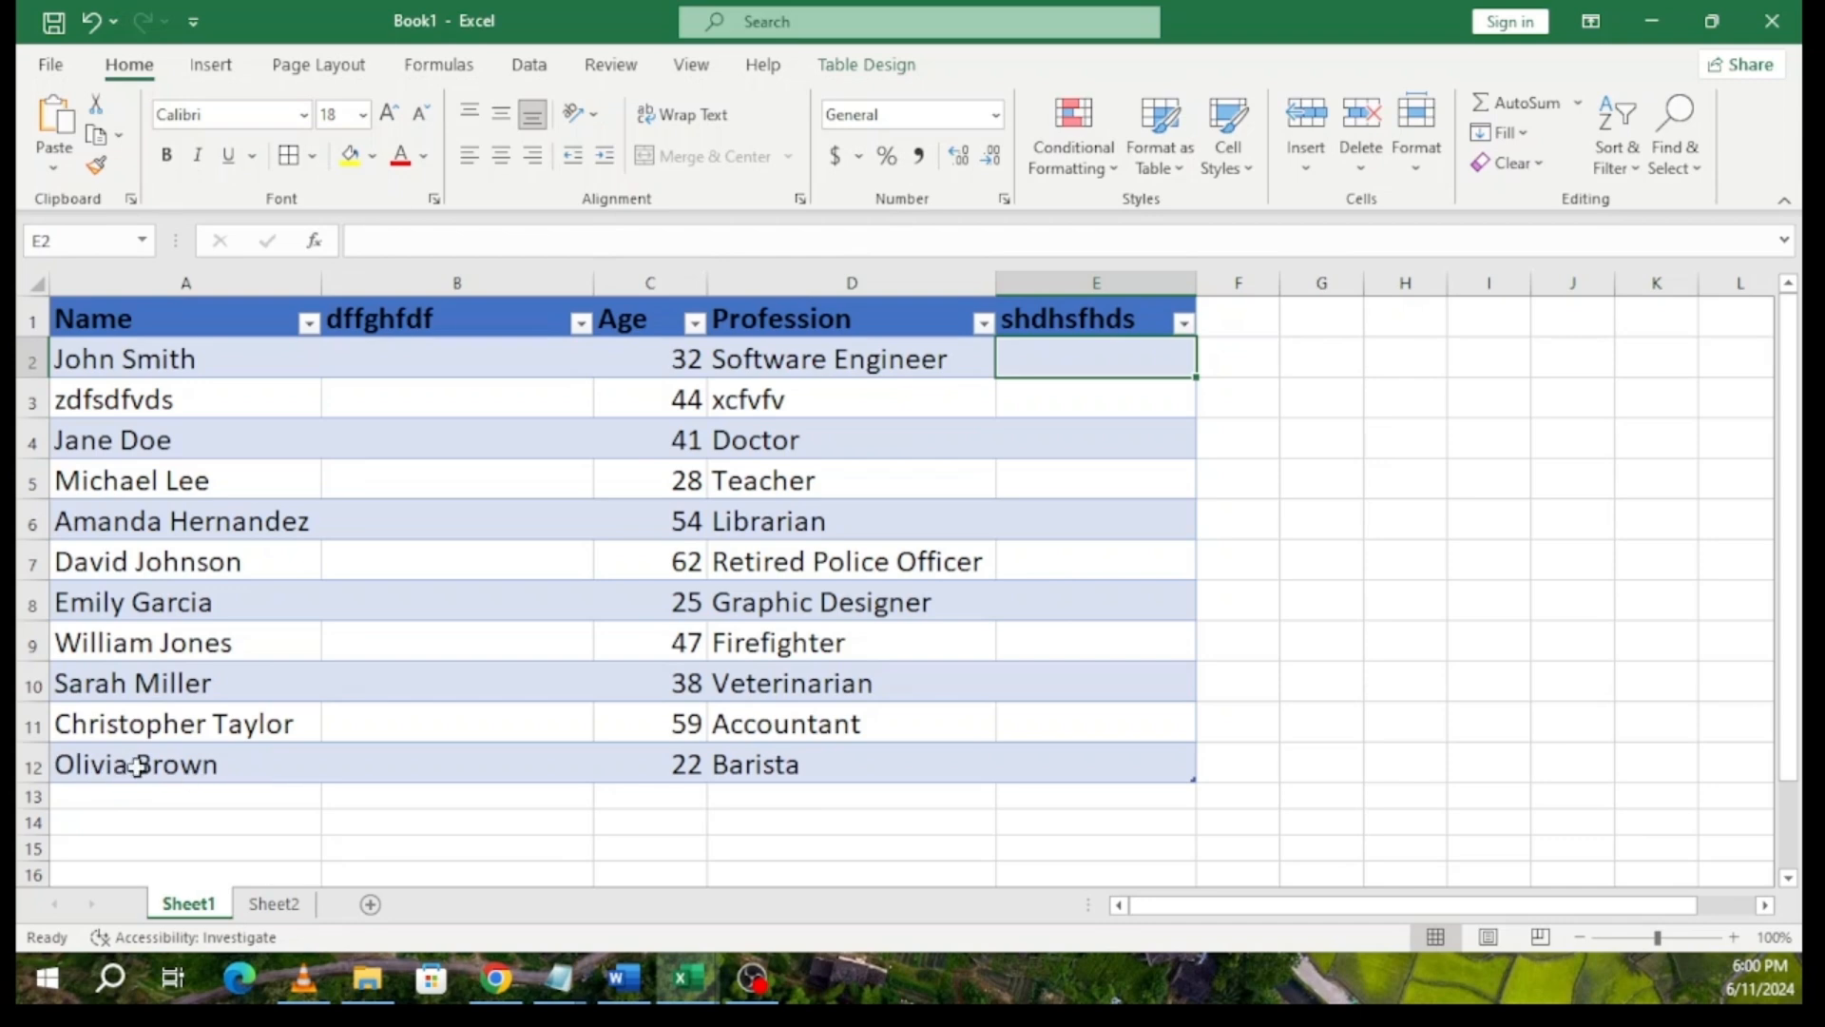
- Extend the table with a new row 13 directly below the last entry, entering sdfdsf as the name
click(36, 796)
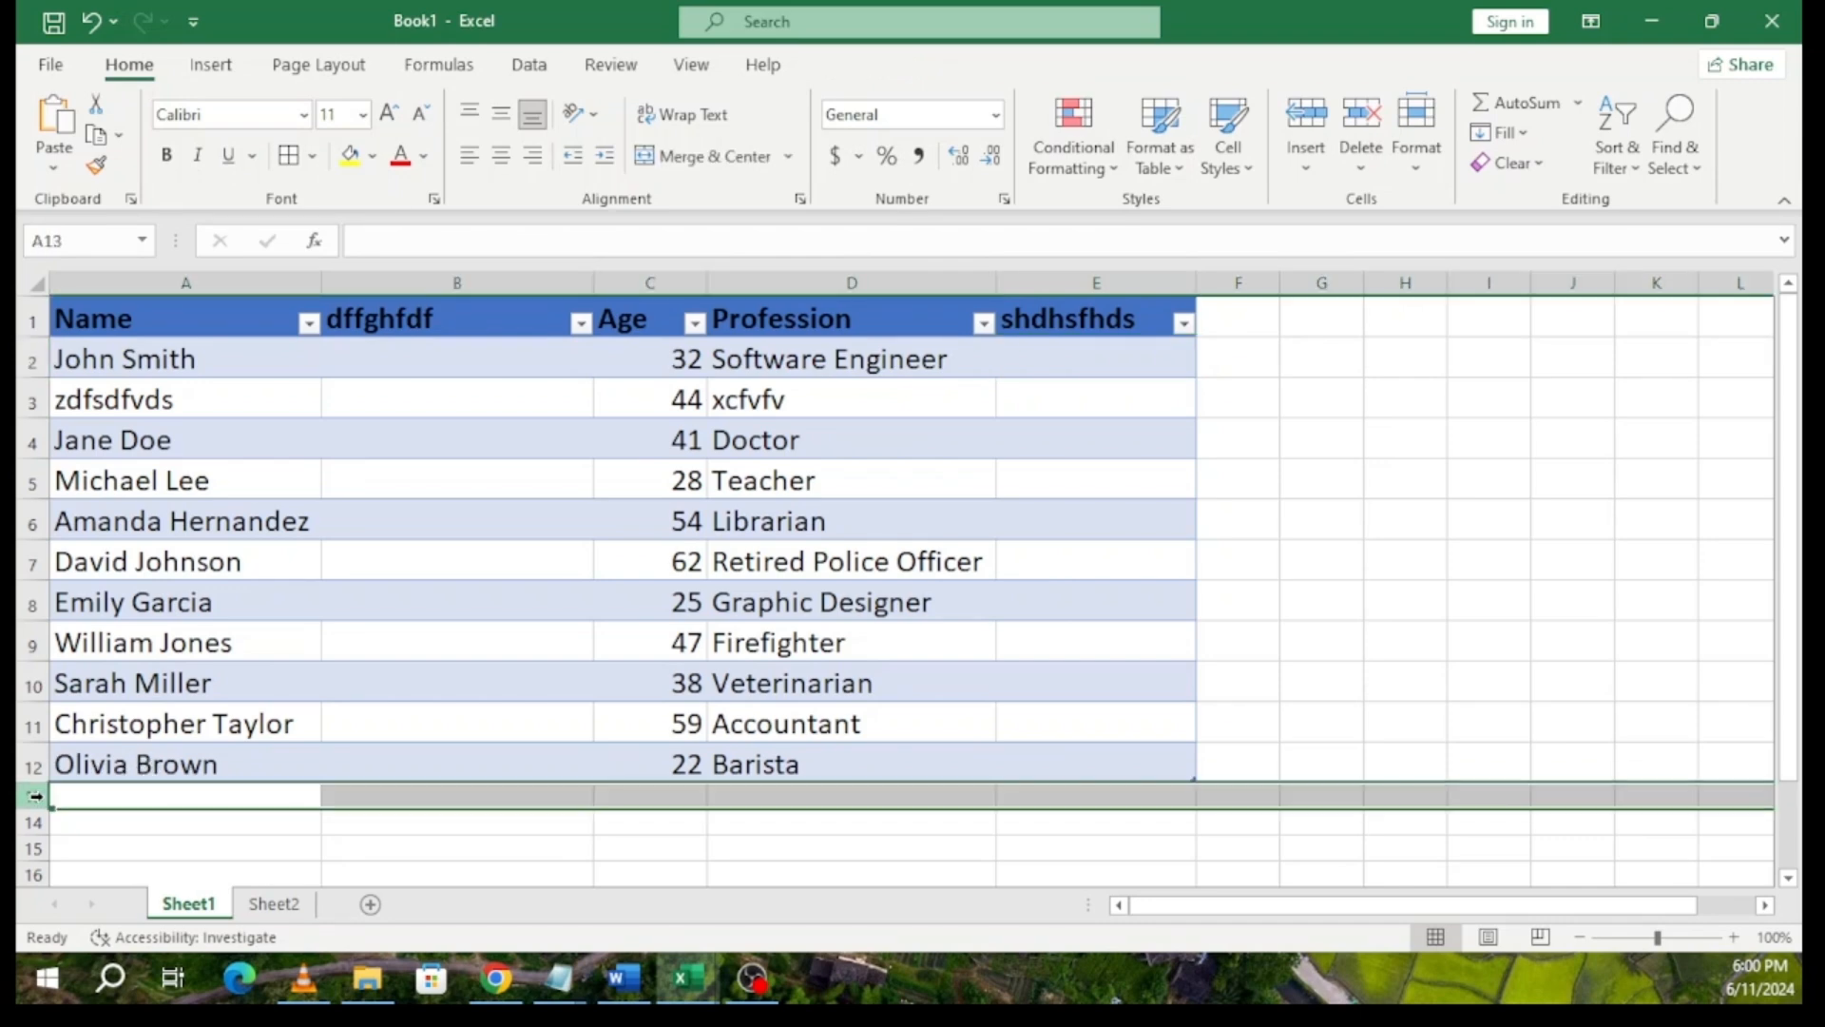
text(sdfdsf)
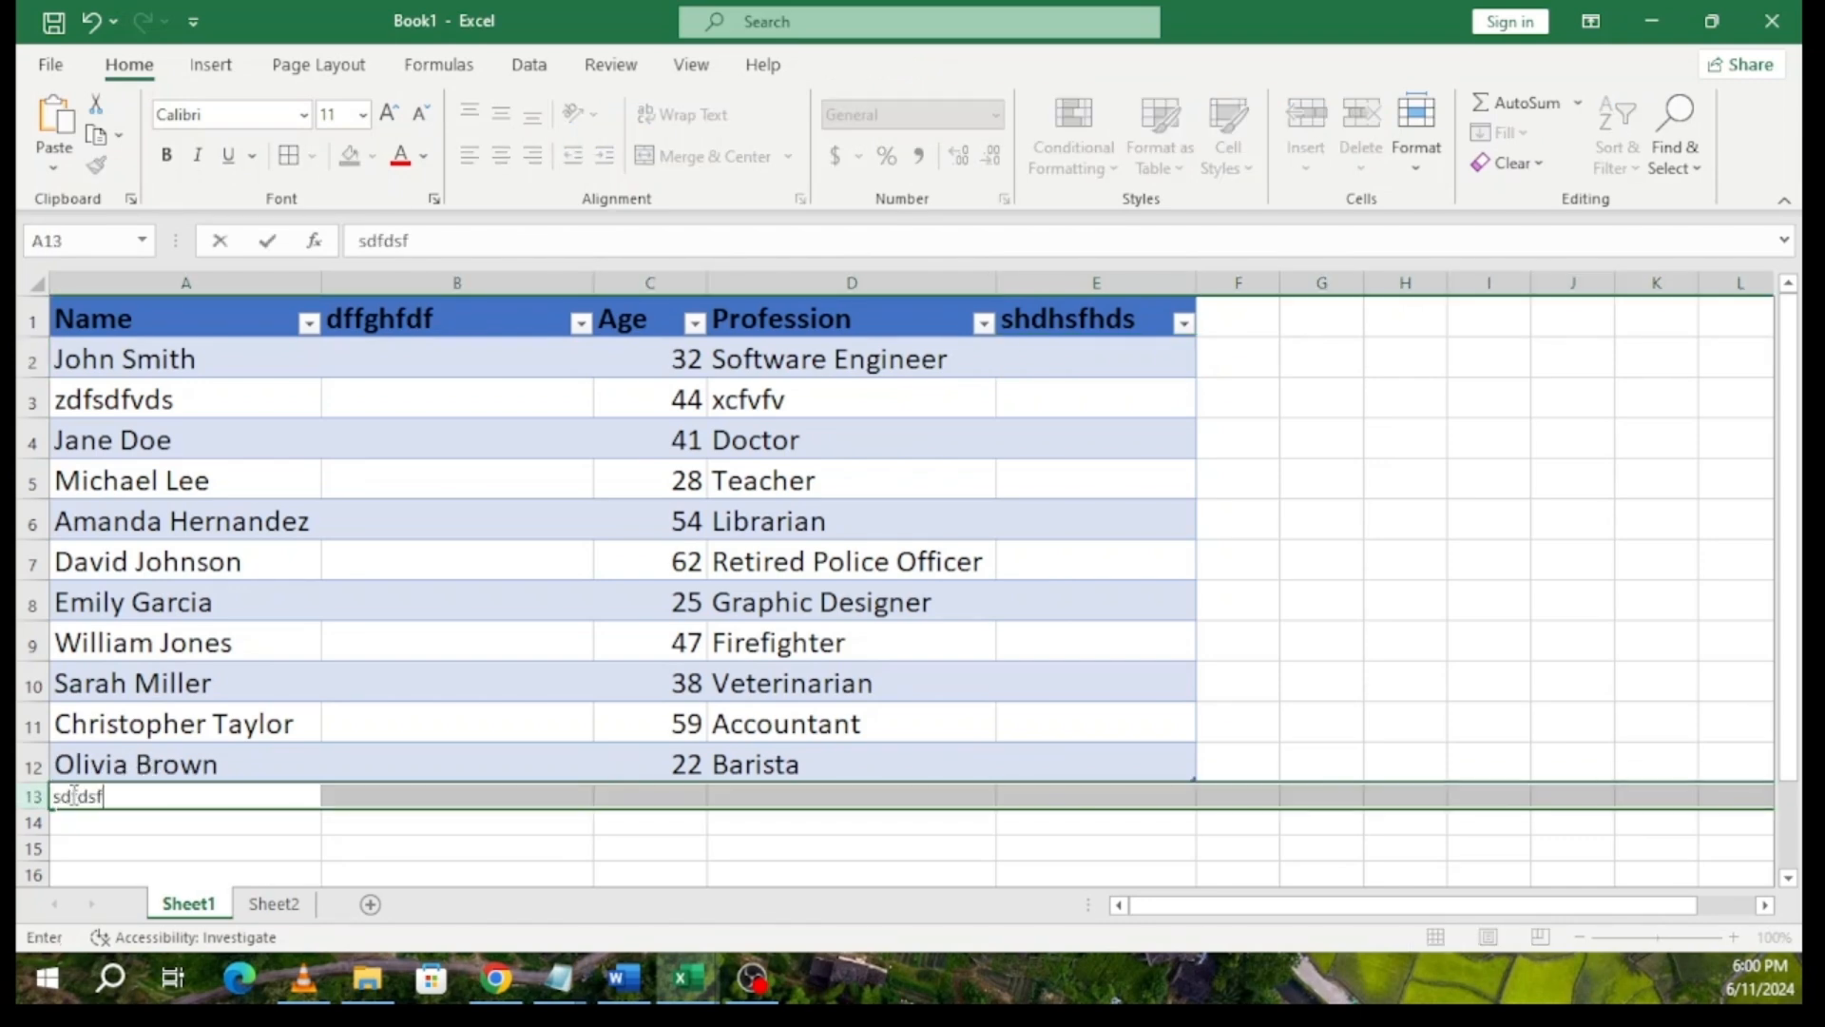
key(Return)
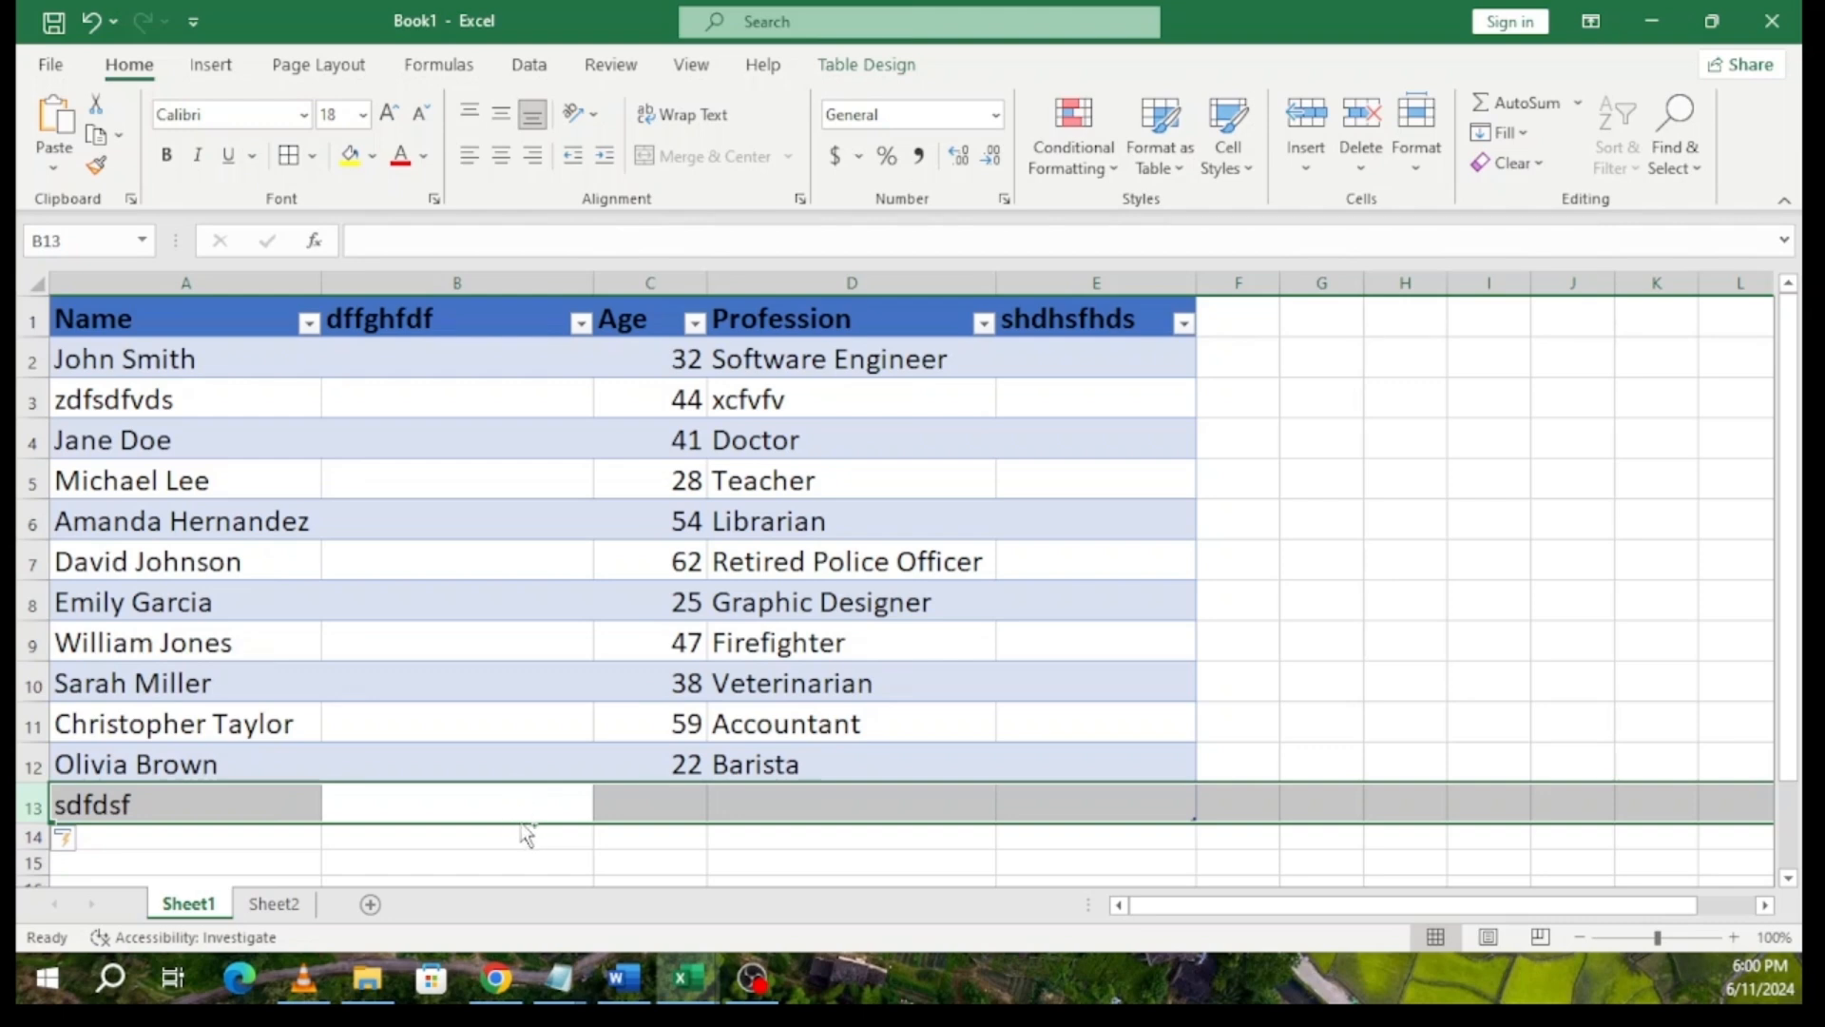
- Undo the recent table edits back to the state before the extra rows and columns were added
key(ctrl+z)
key(ctrl+z)
key(ctrl+z)
key(ctrl+z)
key(ctrl+z)
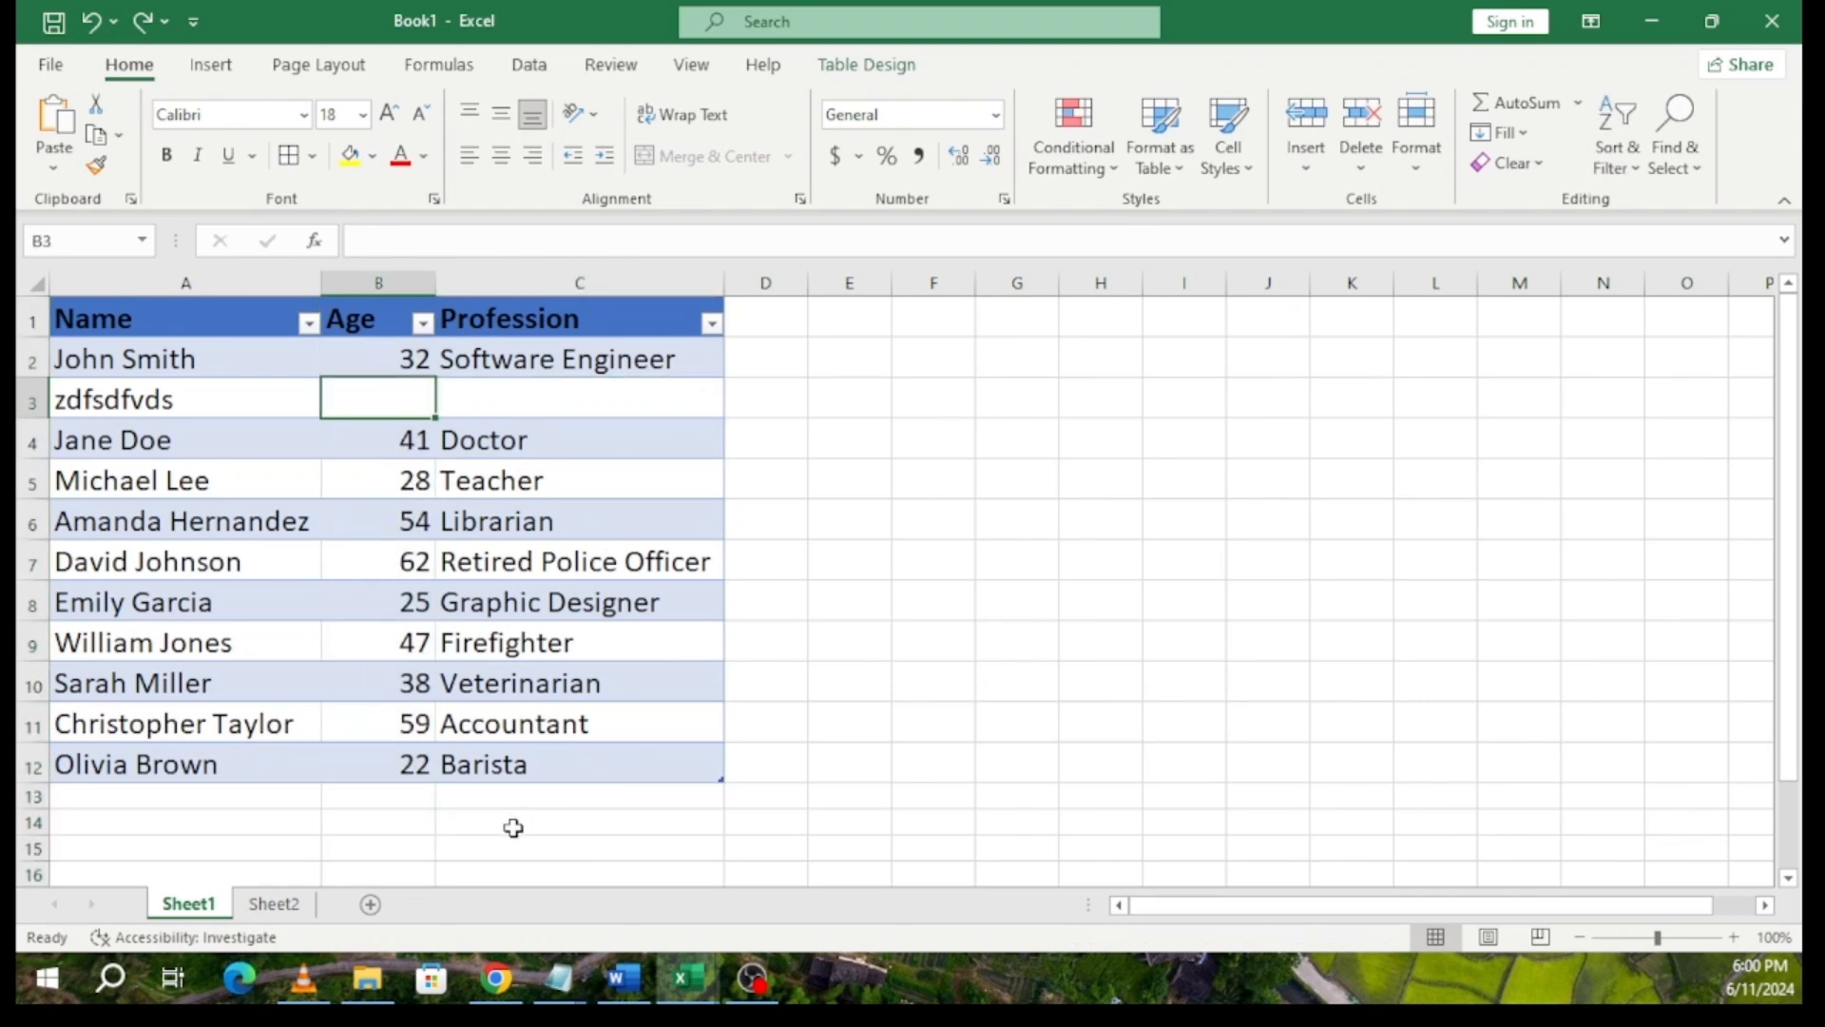
key(ctrl+z)
key(ctrl+z)
key(ctrl+z)
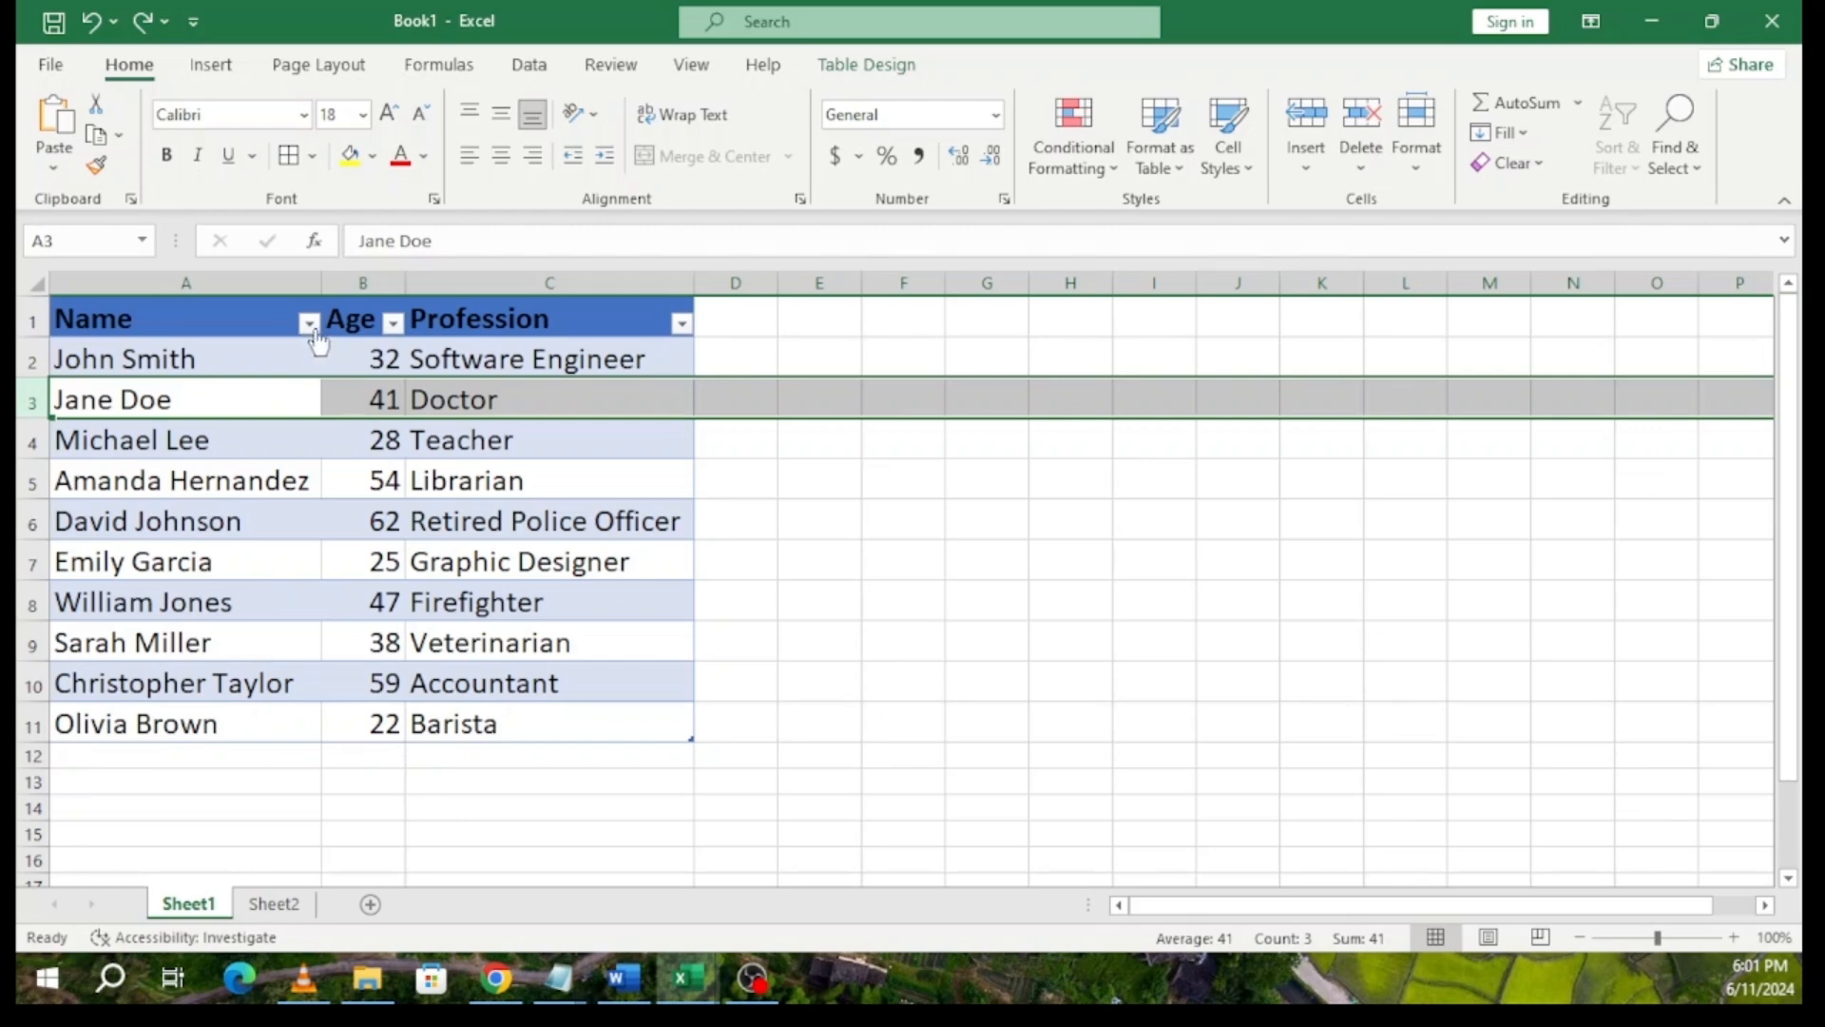
- Sort the table by the Name column from A to Z, and re-sort it from Z to A
click(309, 325)
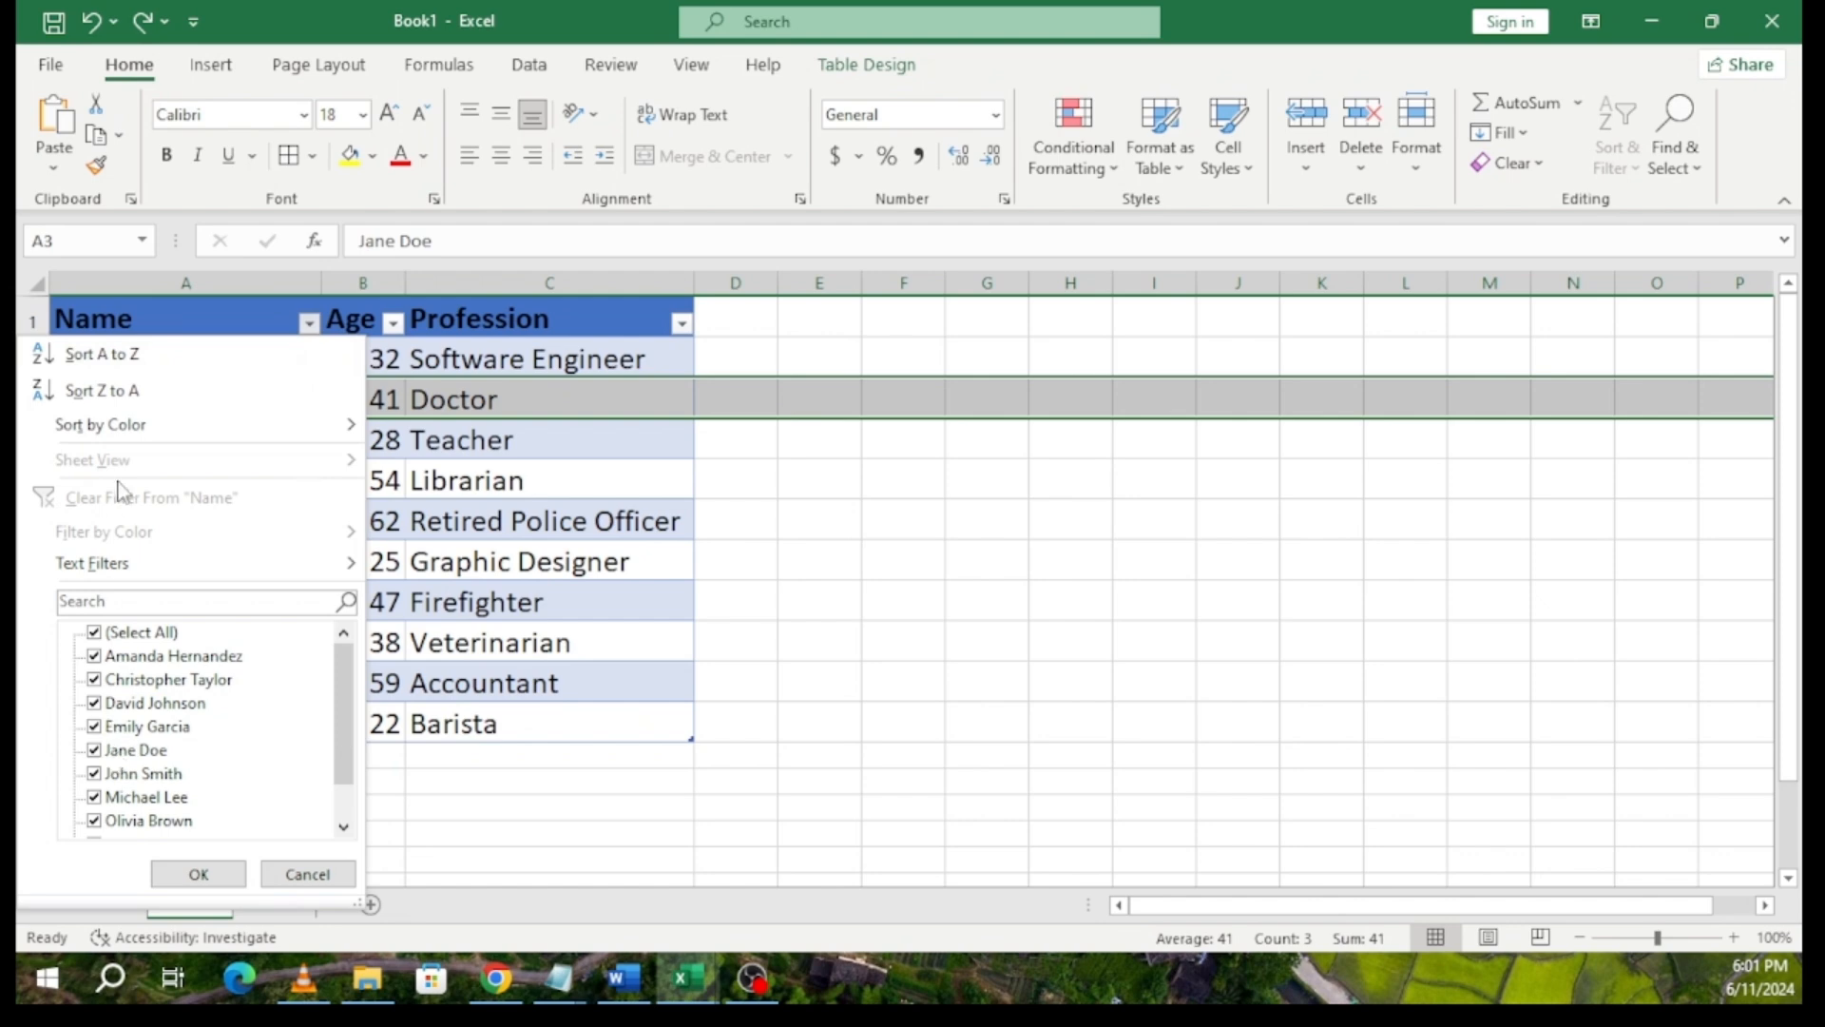
click(103, 355)
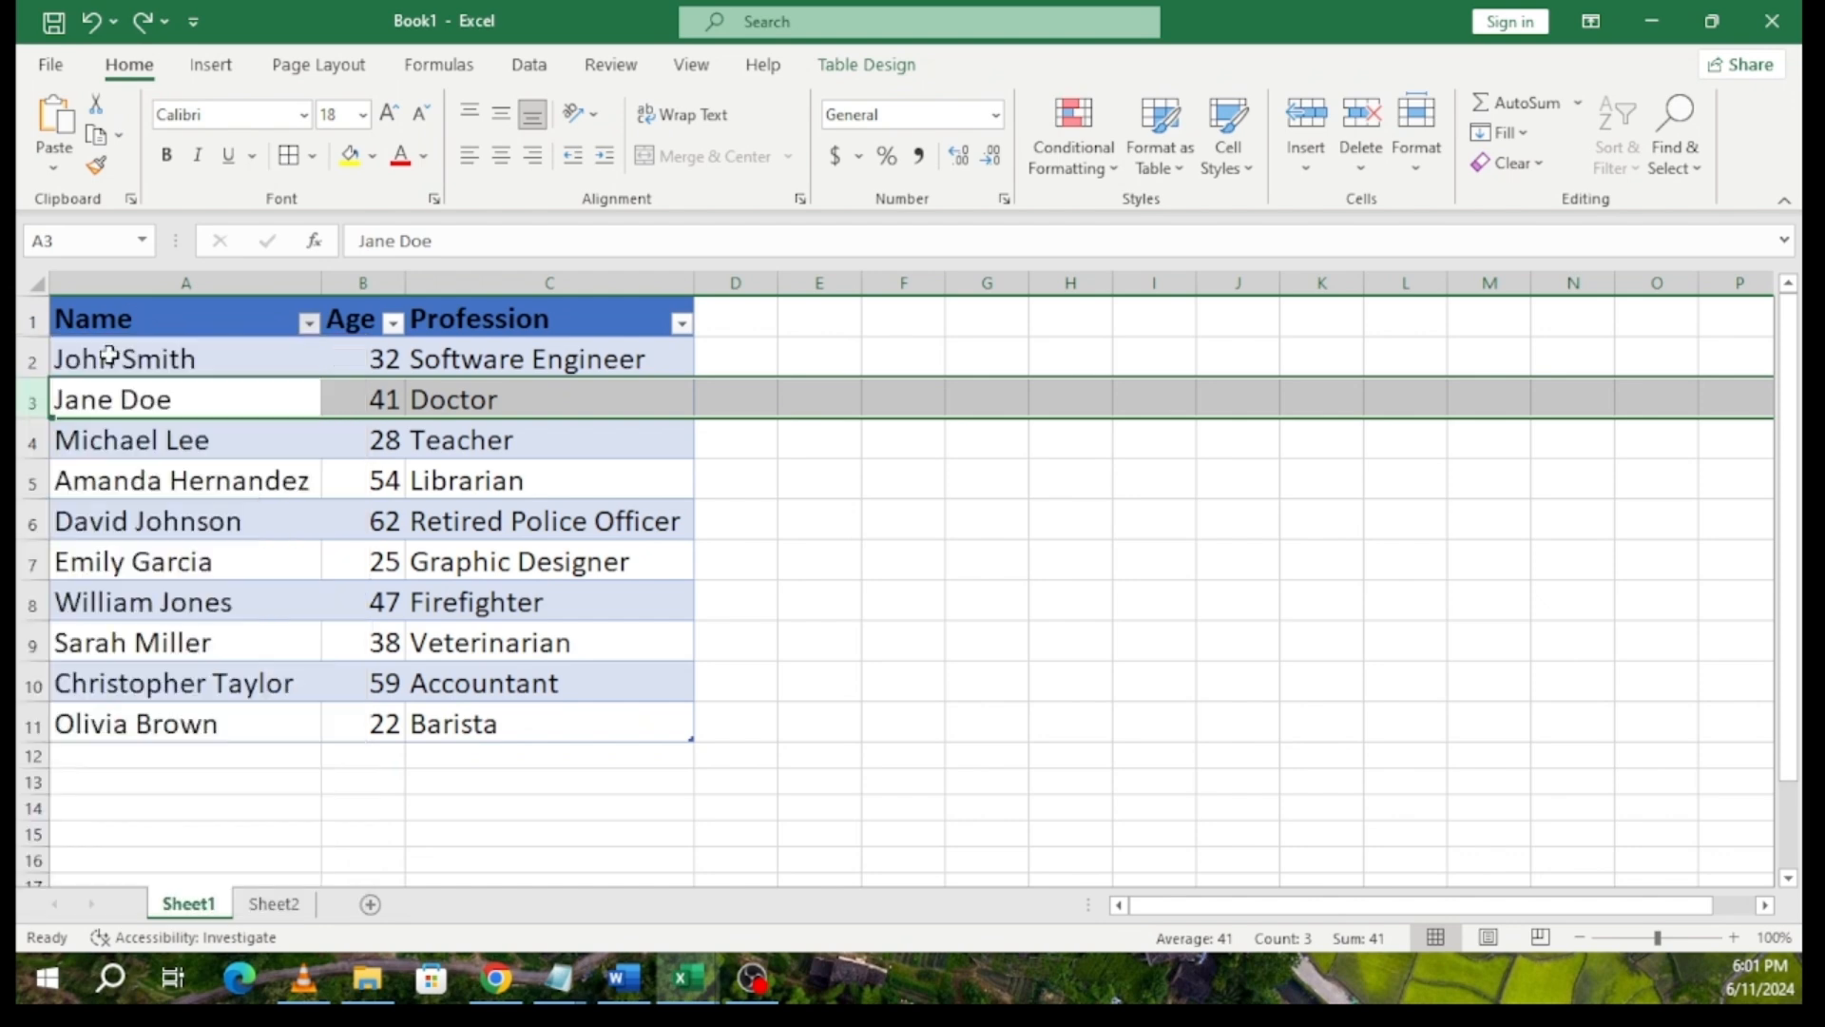
click(310, 325)
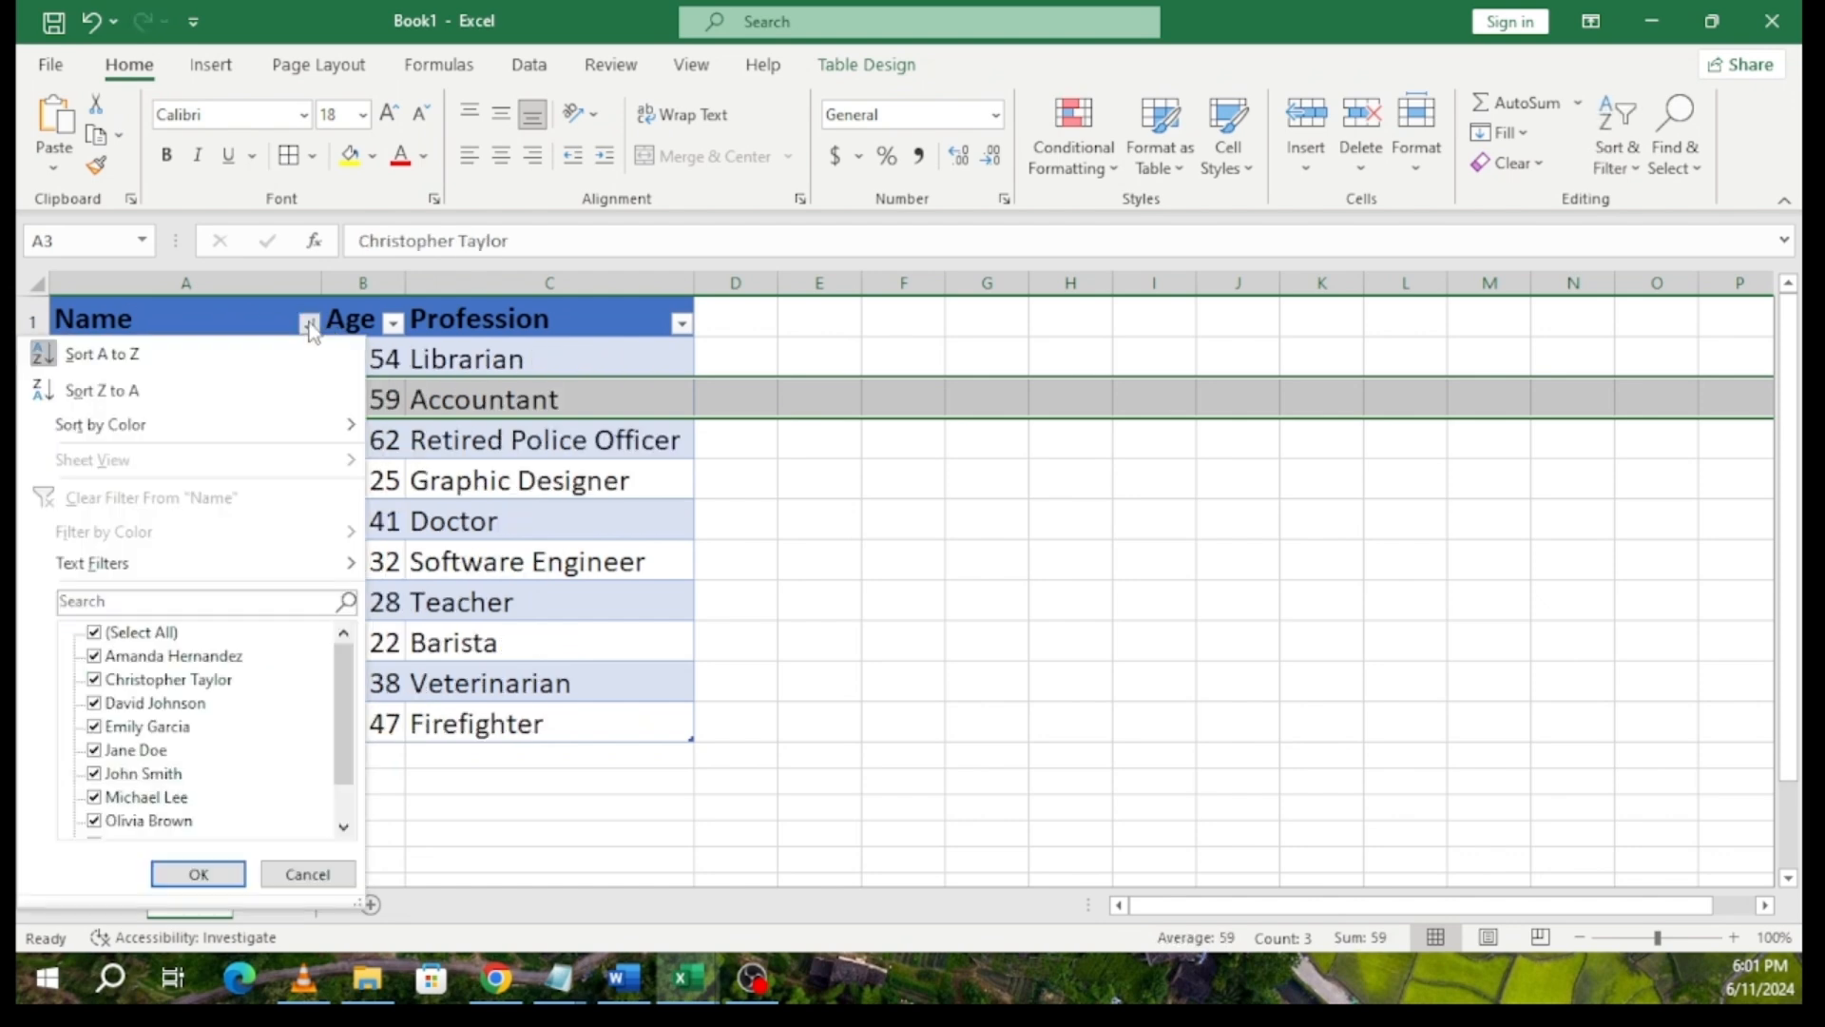
click(131, 391)
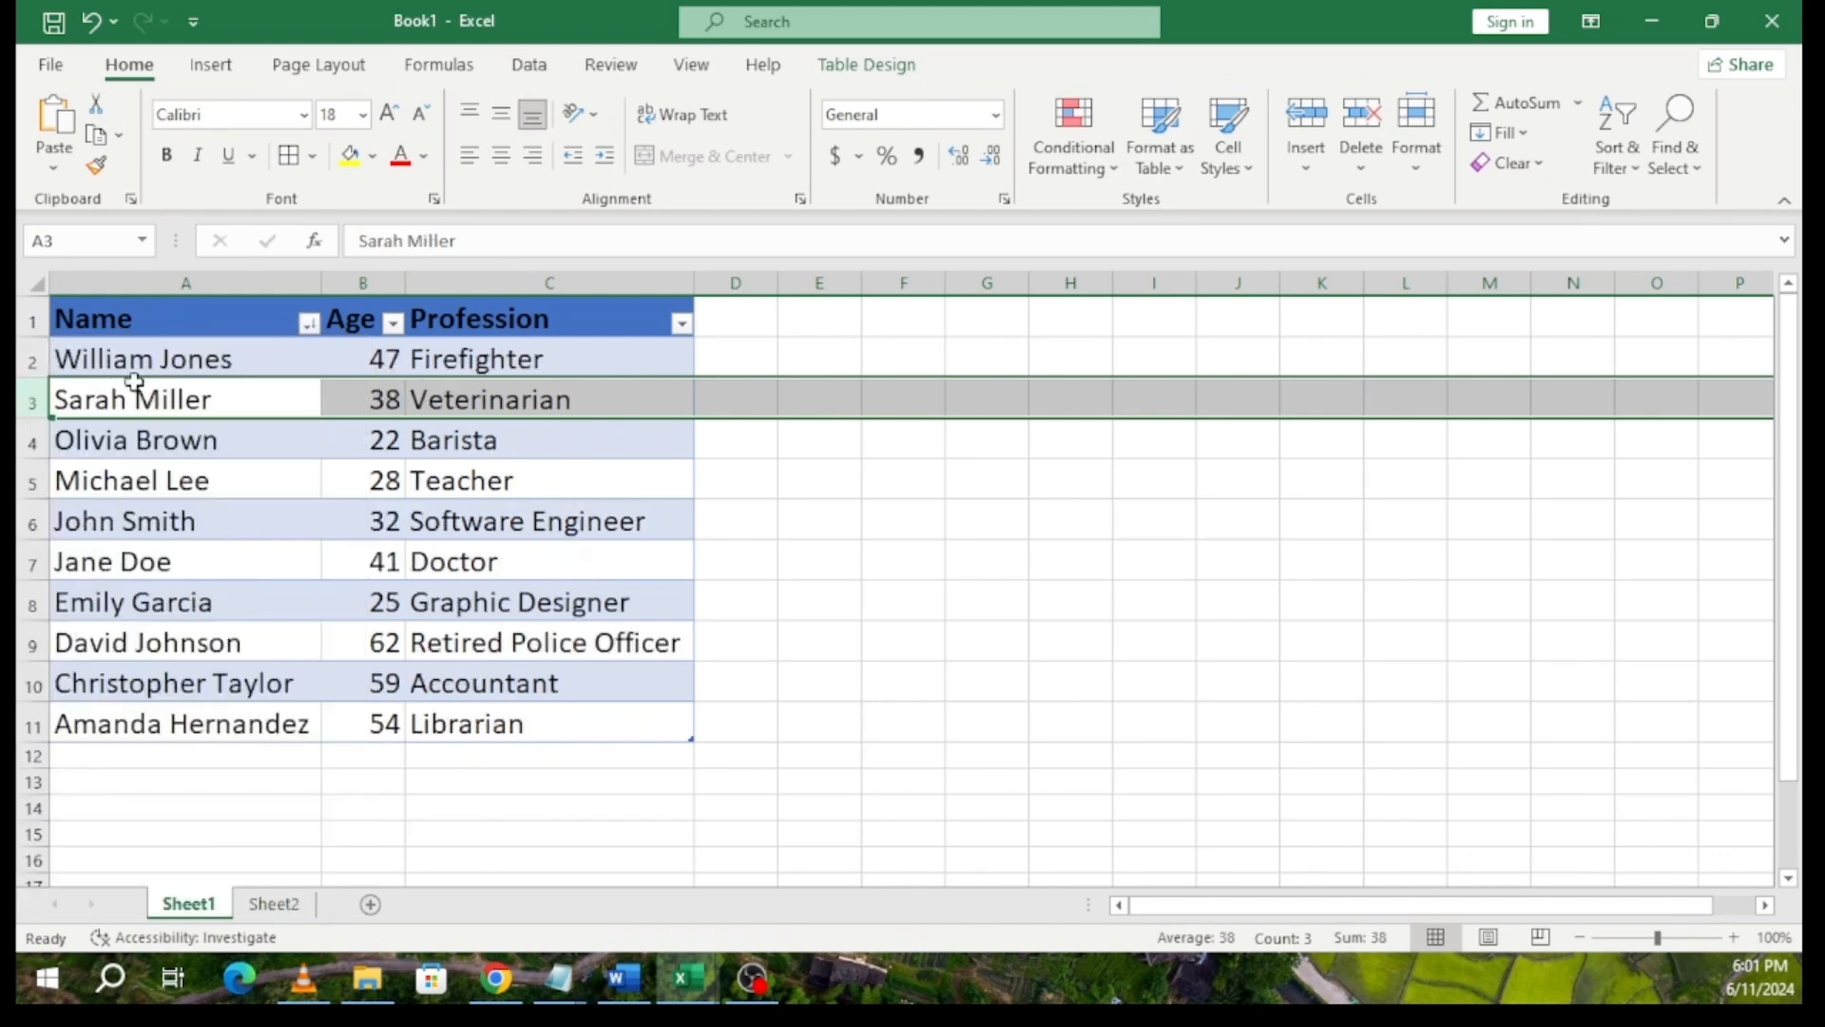
- Filter the Name column so that only the retired police officer's entry is shown
click(308, 324)
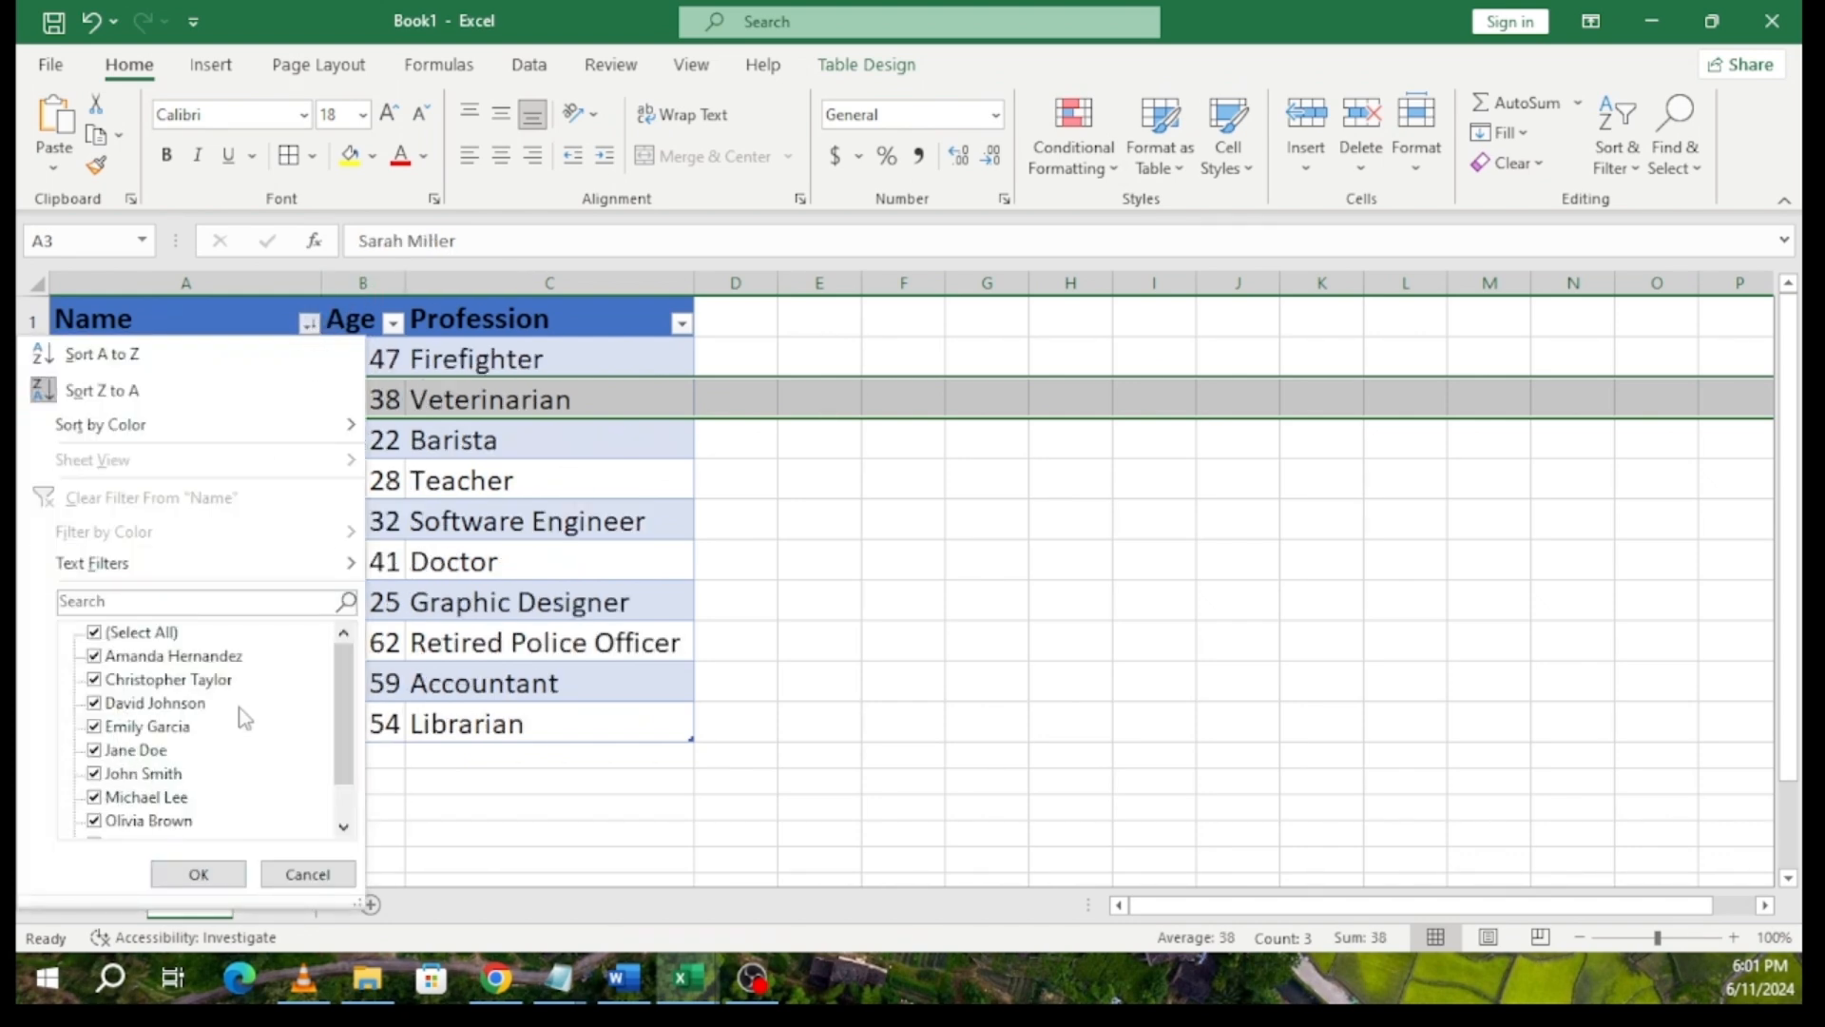
click(103, 634)
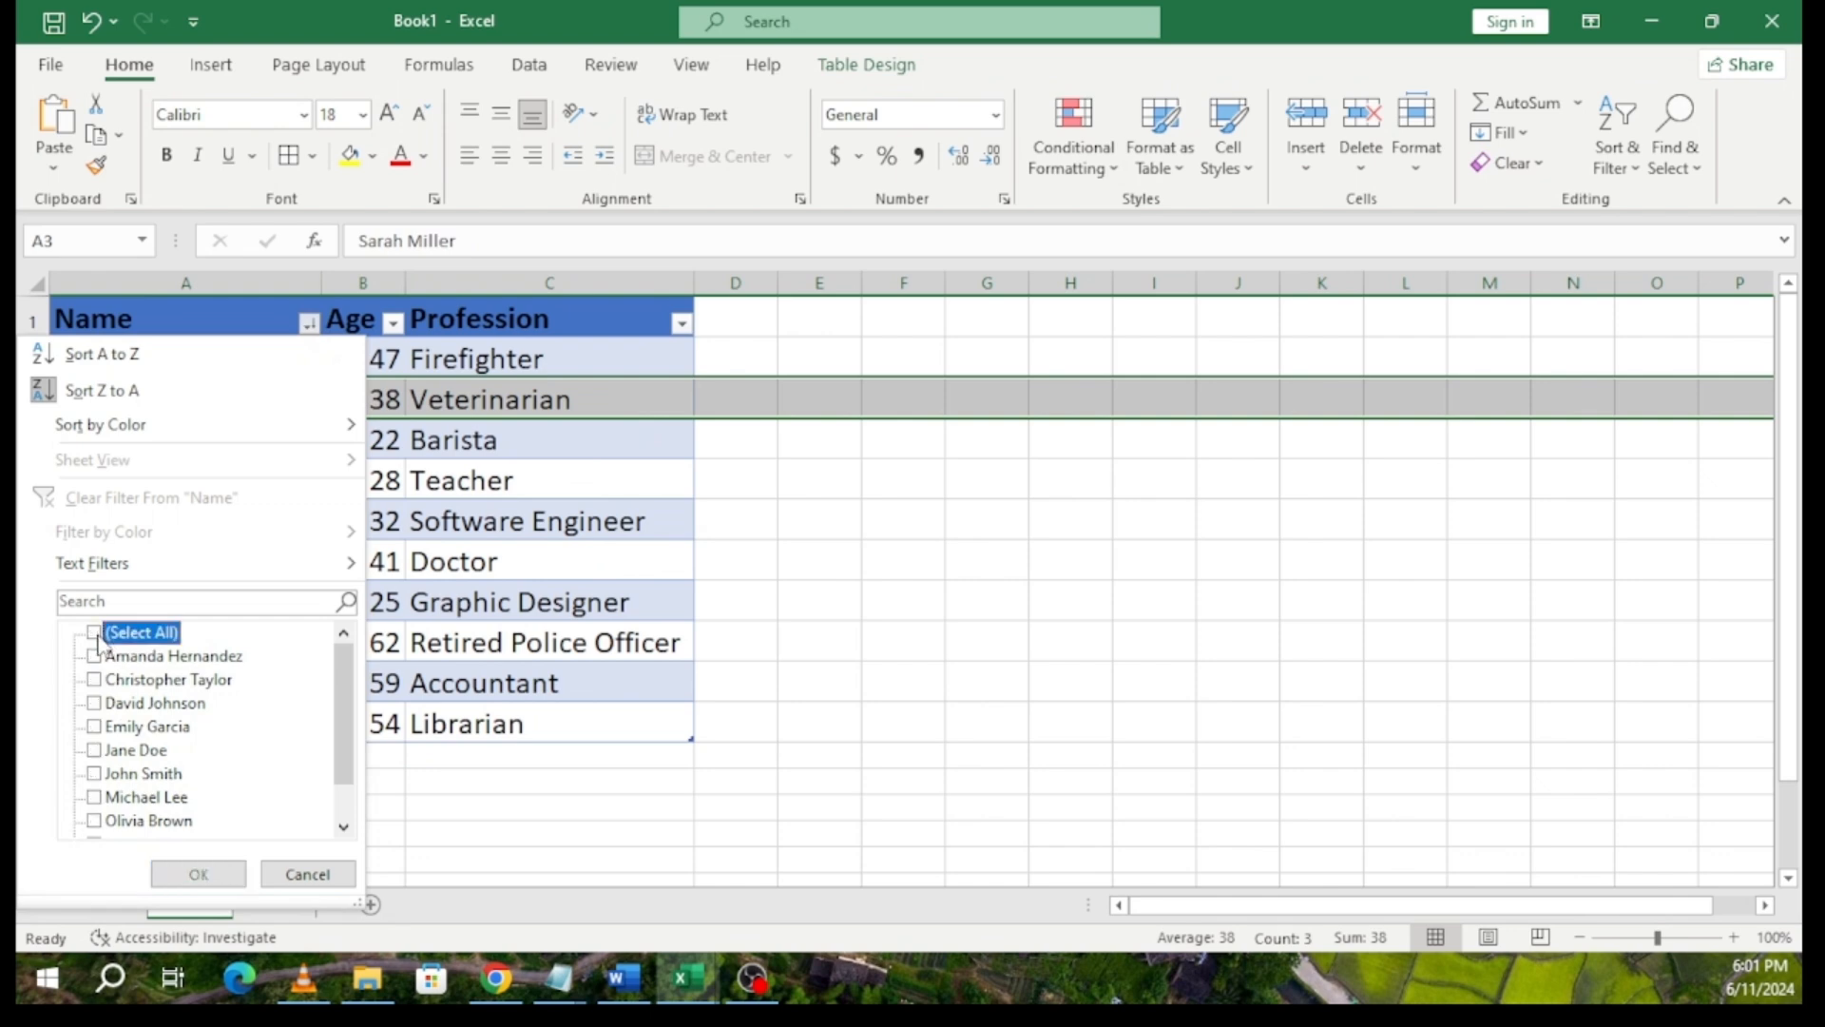
click(105, 705)
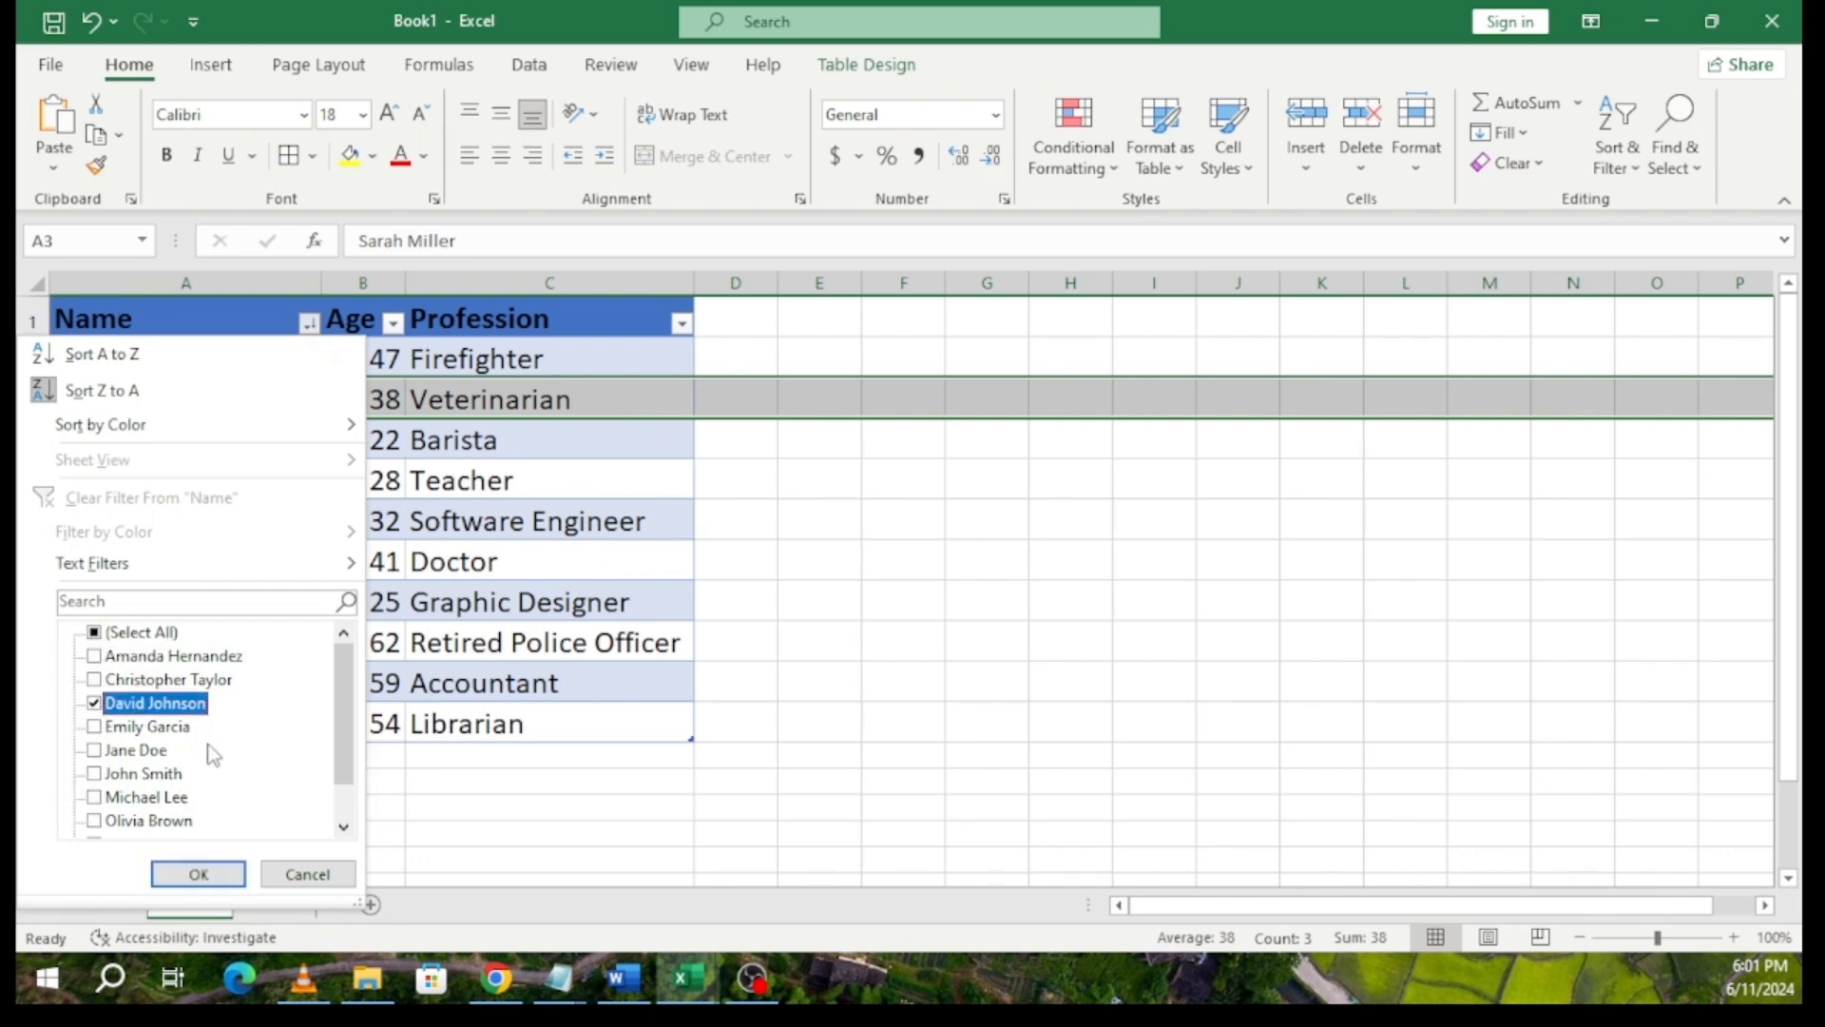
click(200, 874)
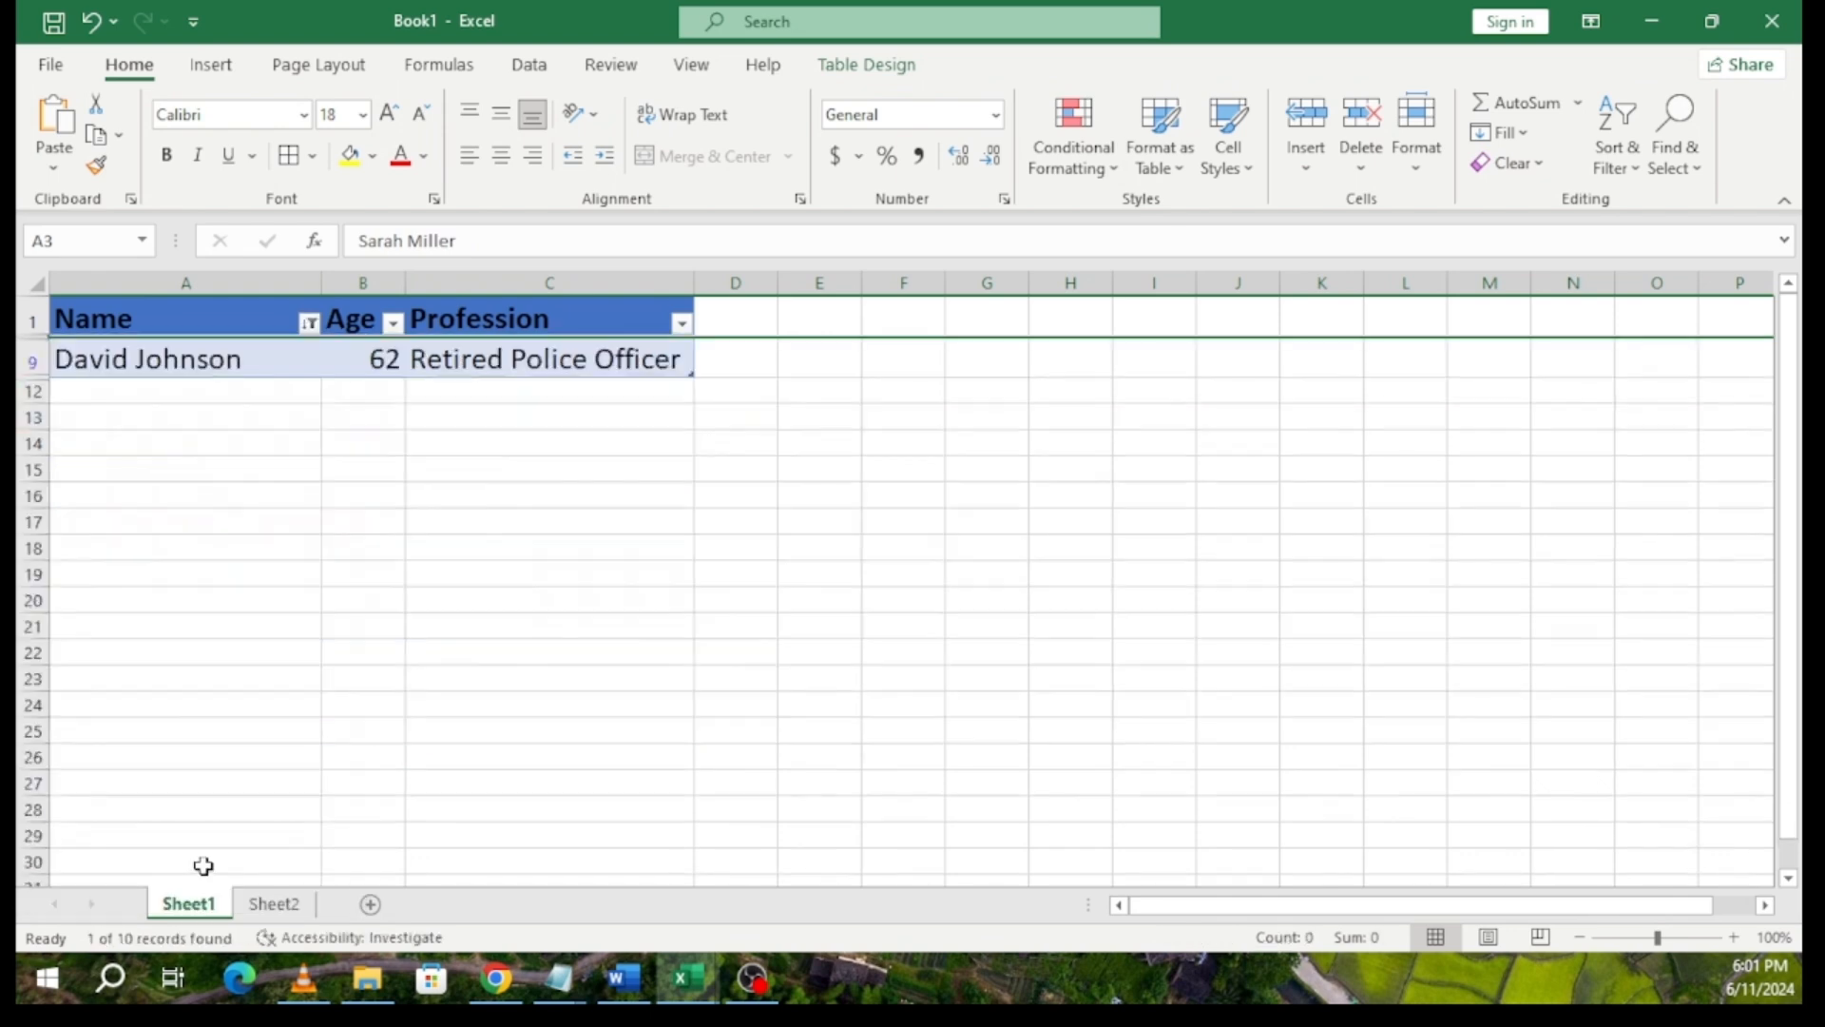
- Reselect all names in the Name column's filter to show every entry again
click(309, 322)
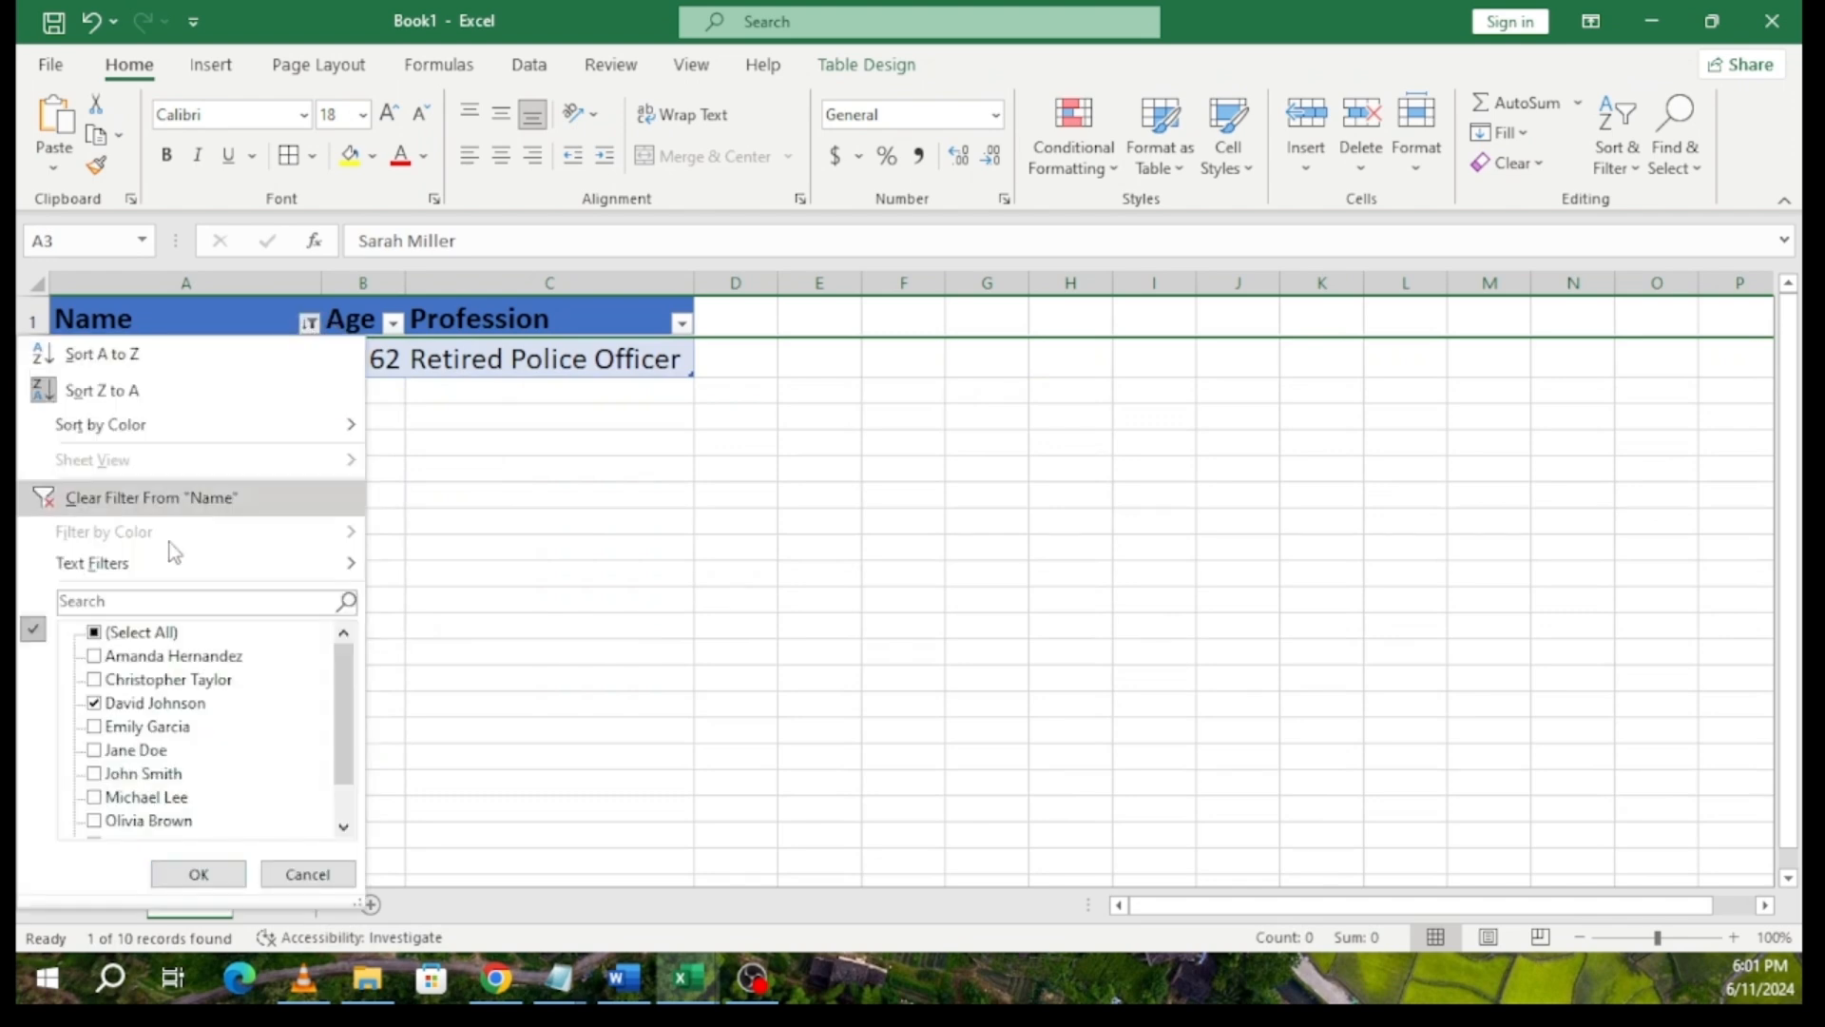
click(99, 633)
click(198, 874)
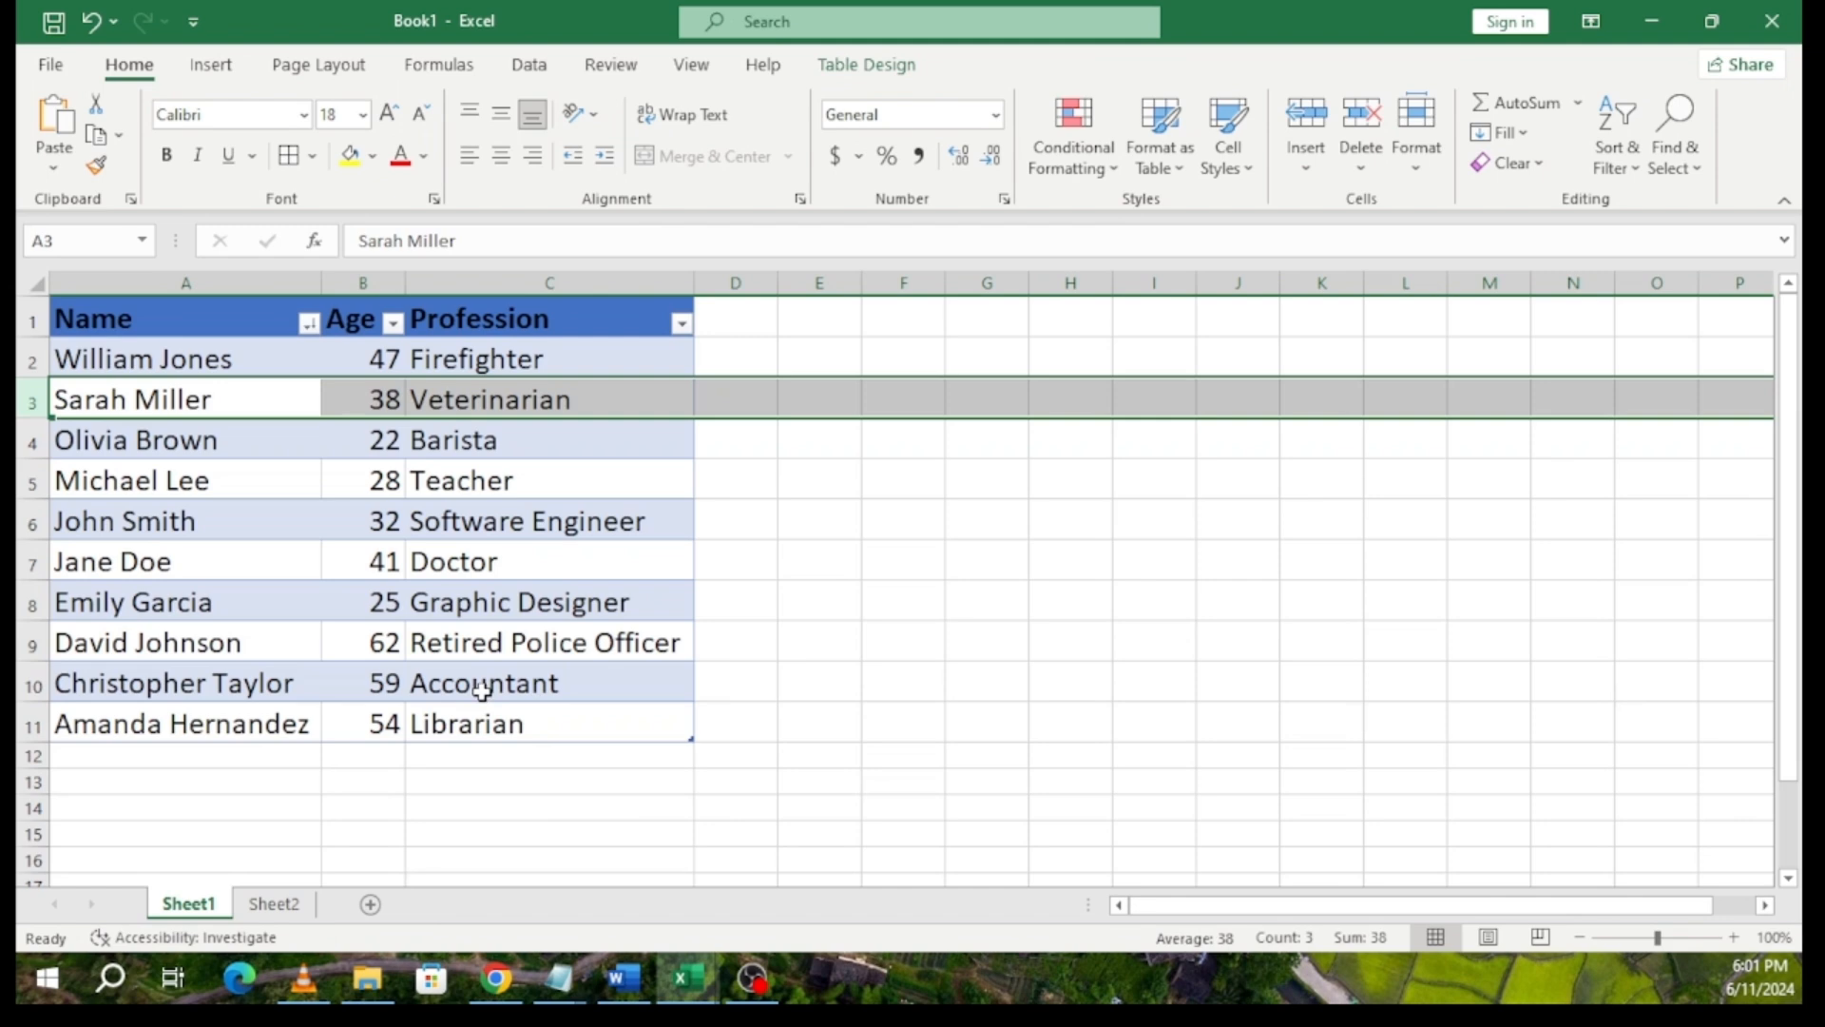
- Compare selecting cells outside and inside the table, and open the table's design options with cell C5 selected
click(1204, 566)
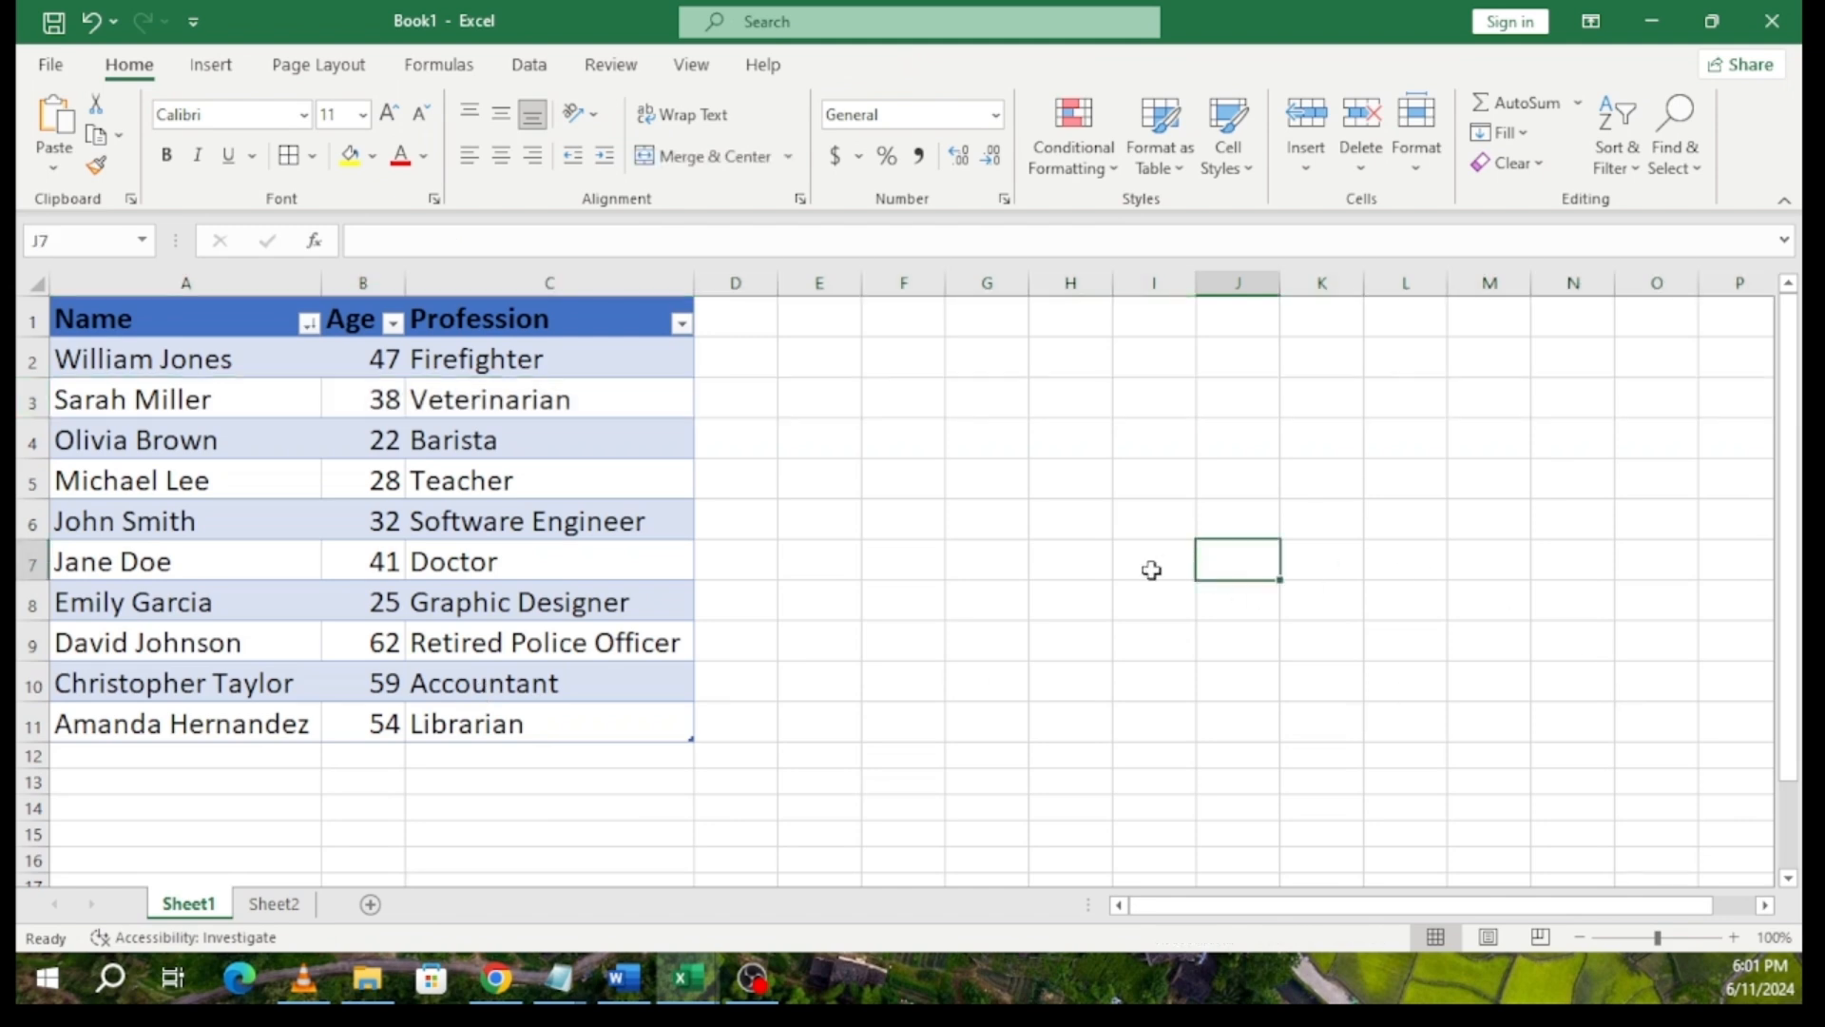
click(507, 515)
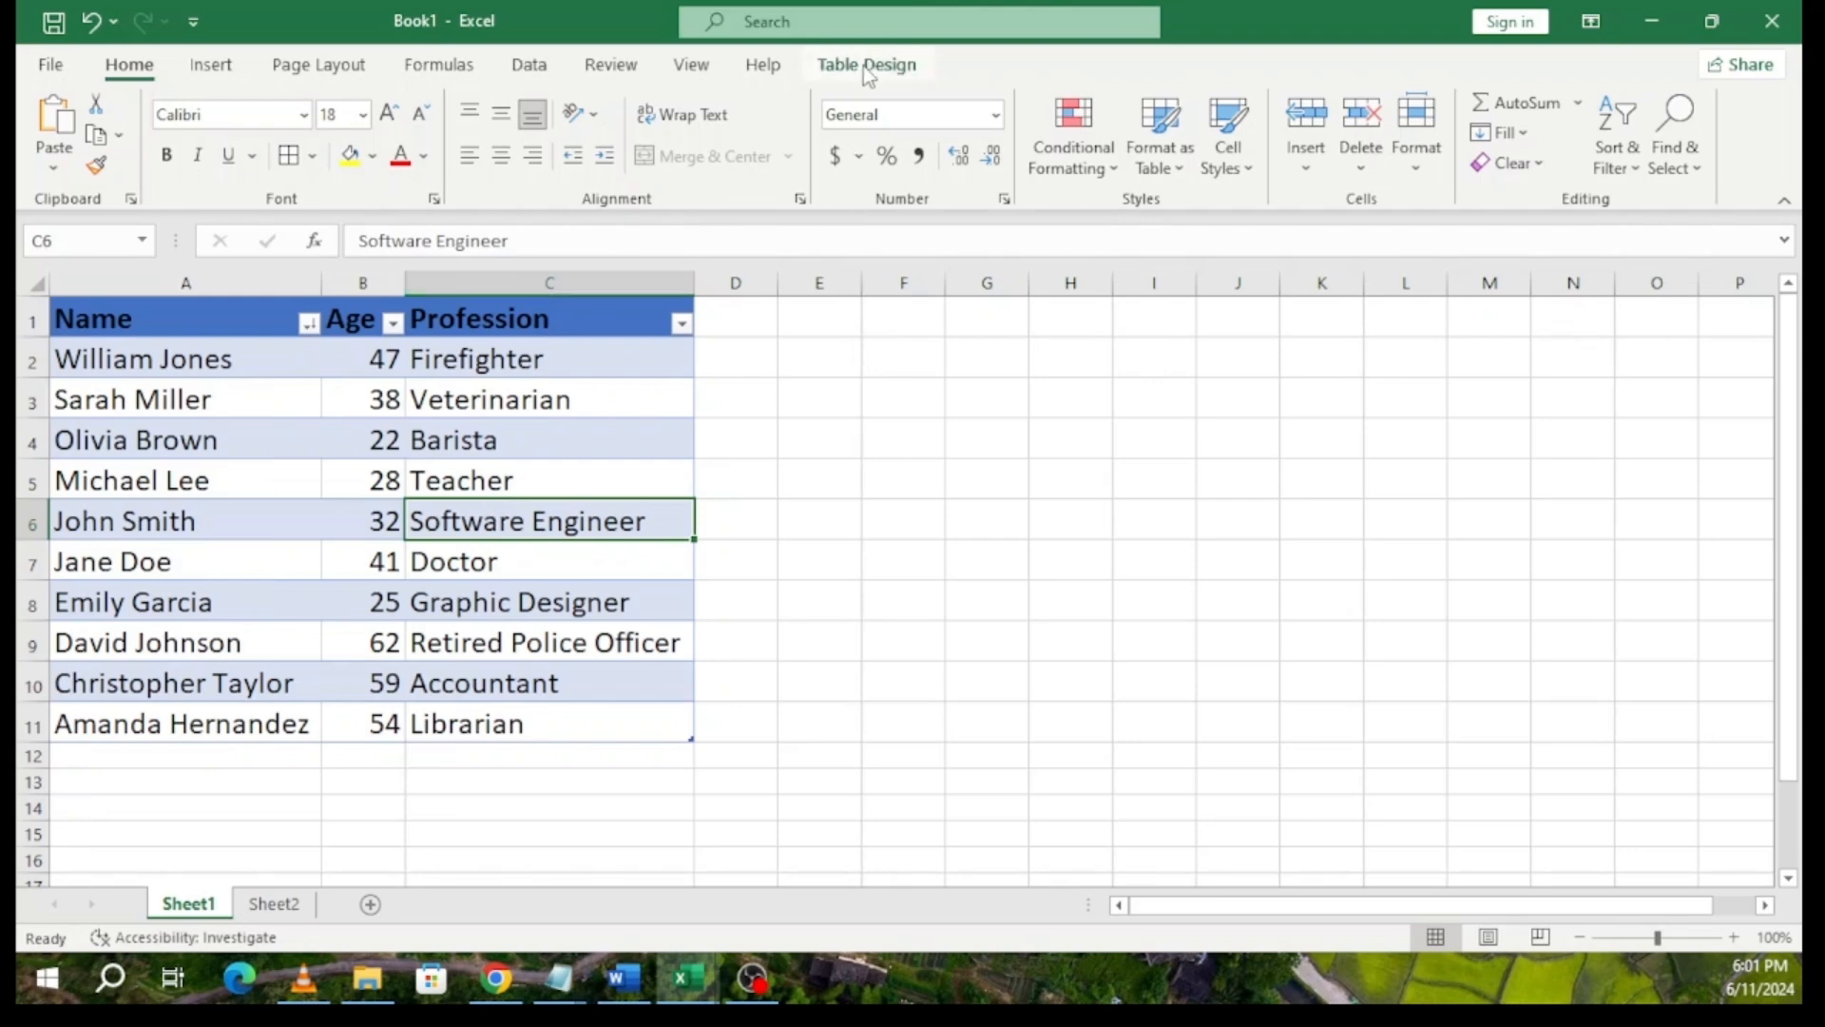
click(1065, 507)
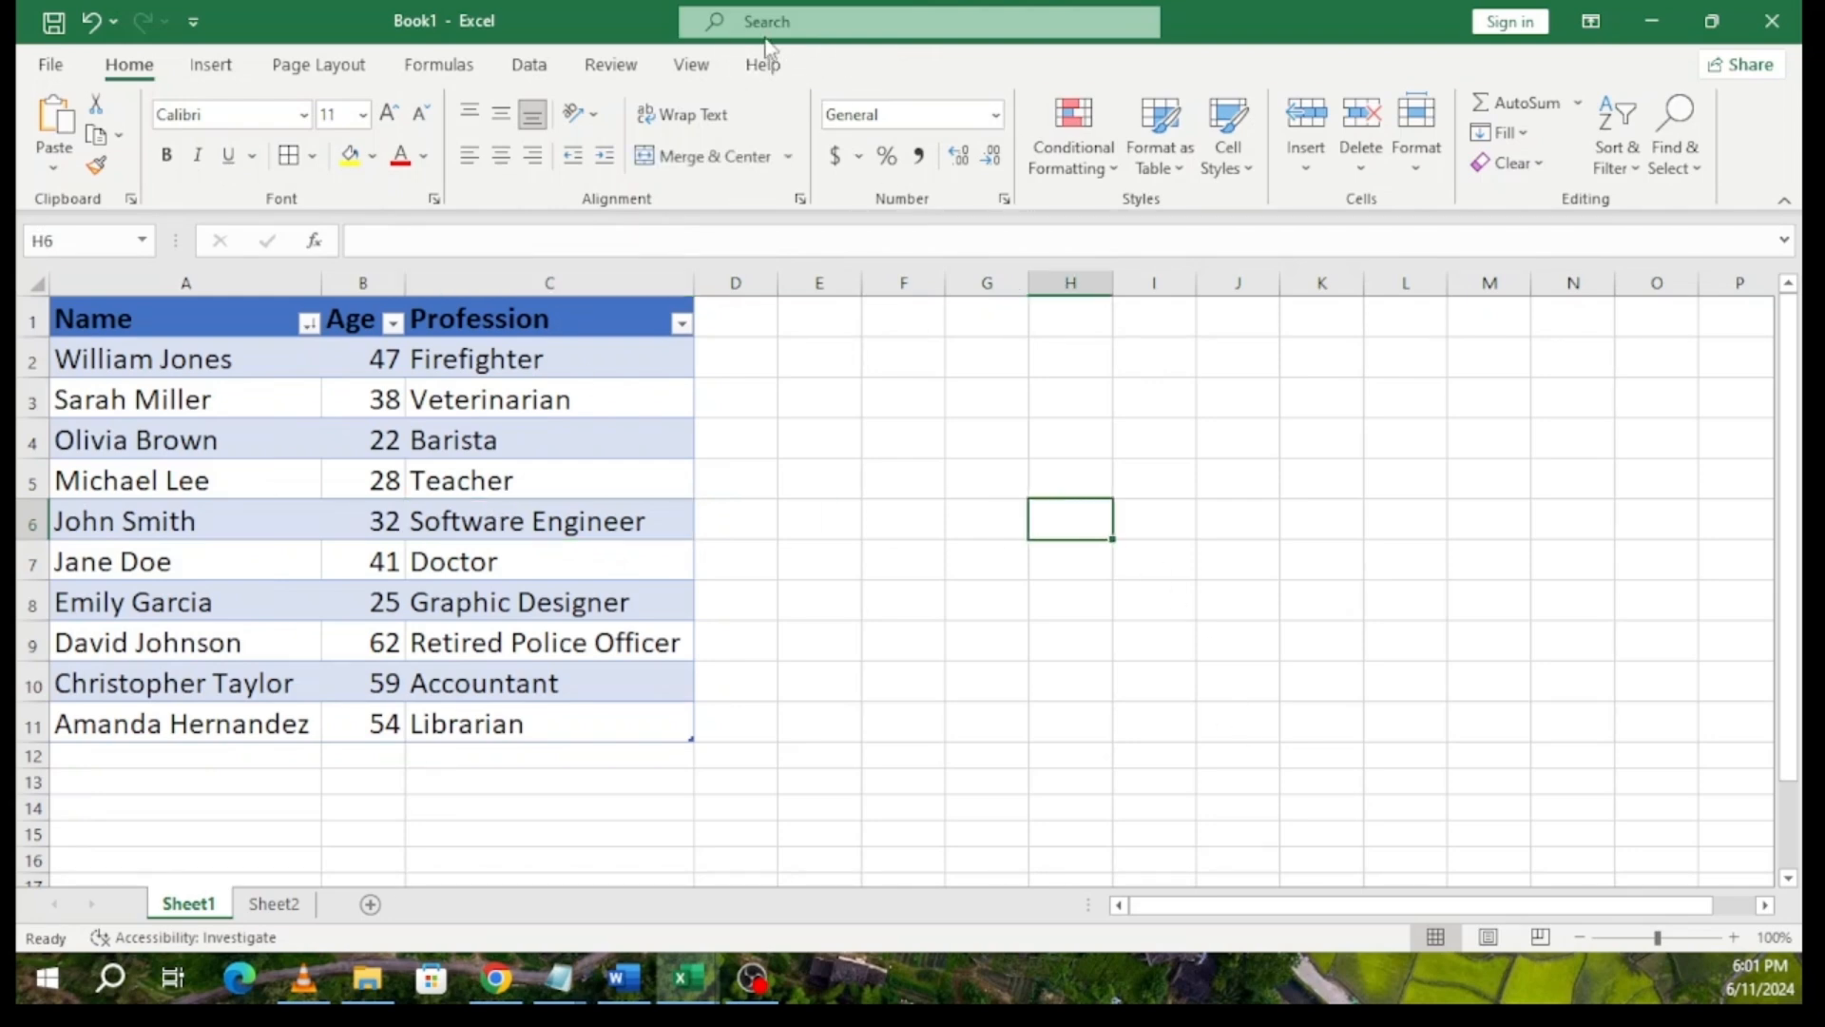
click(508, 487)
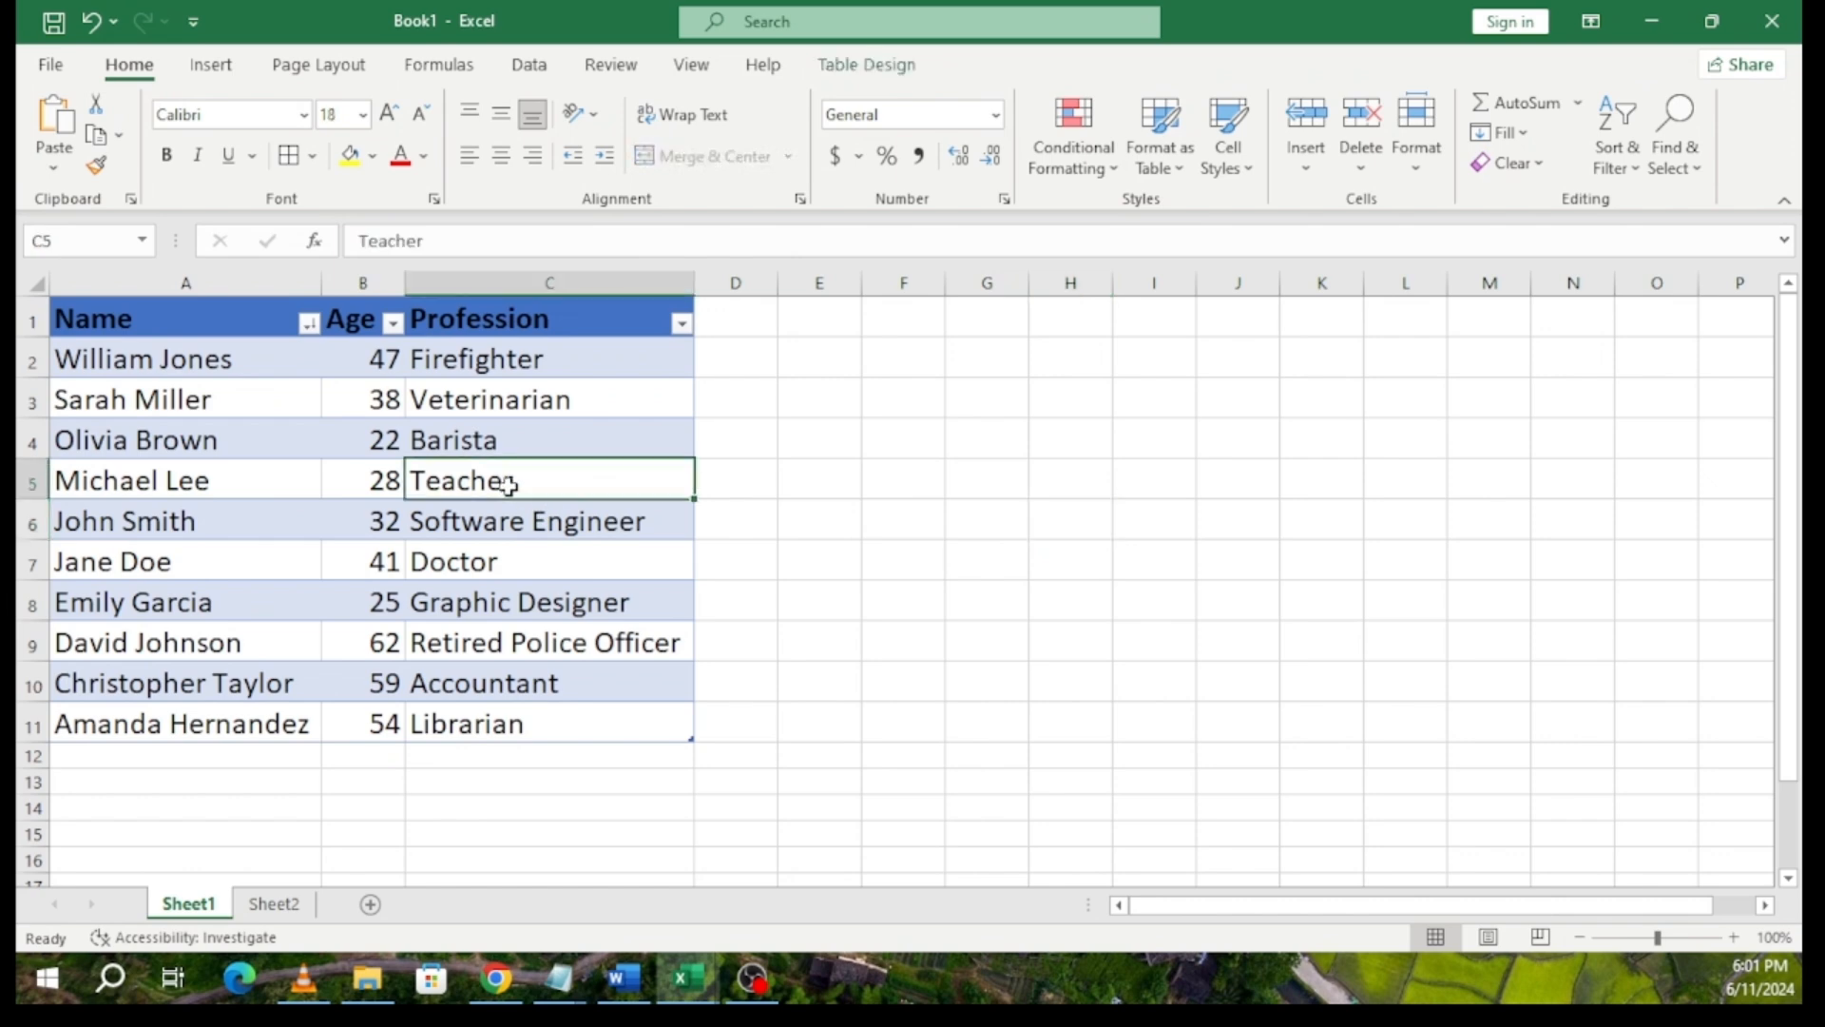
click(854, 67)
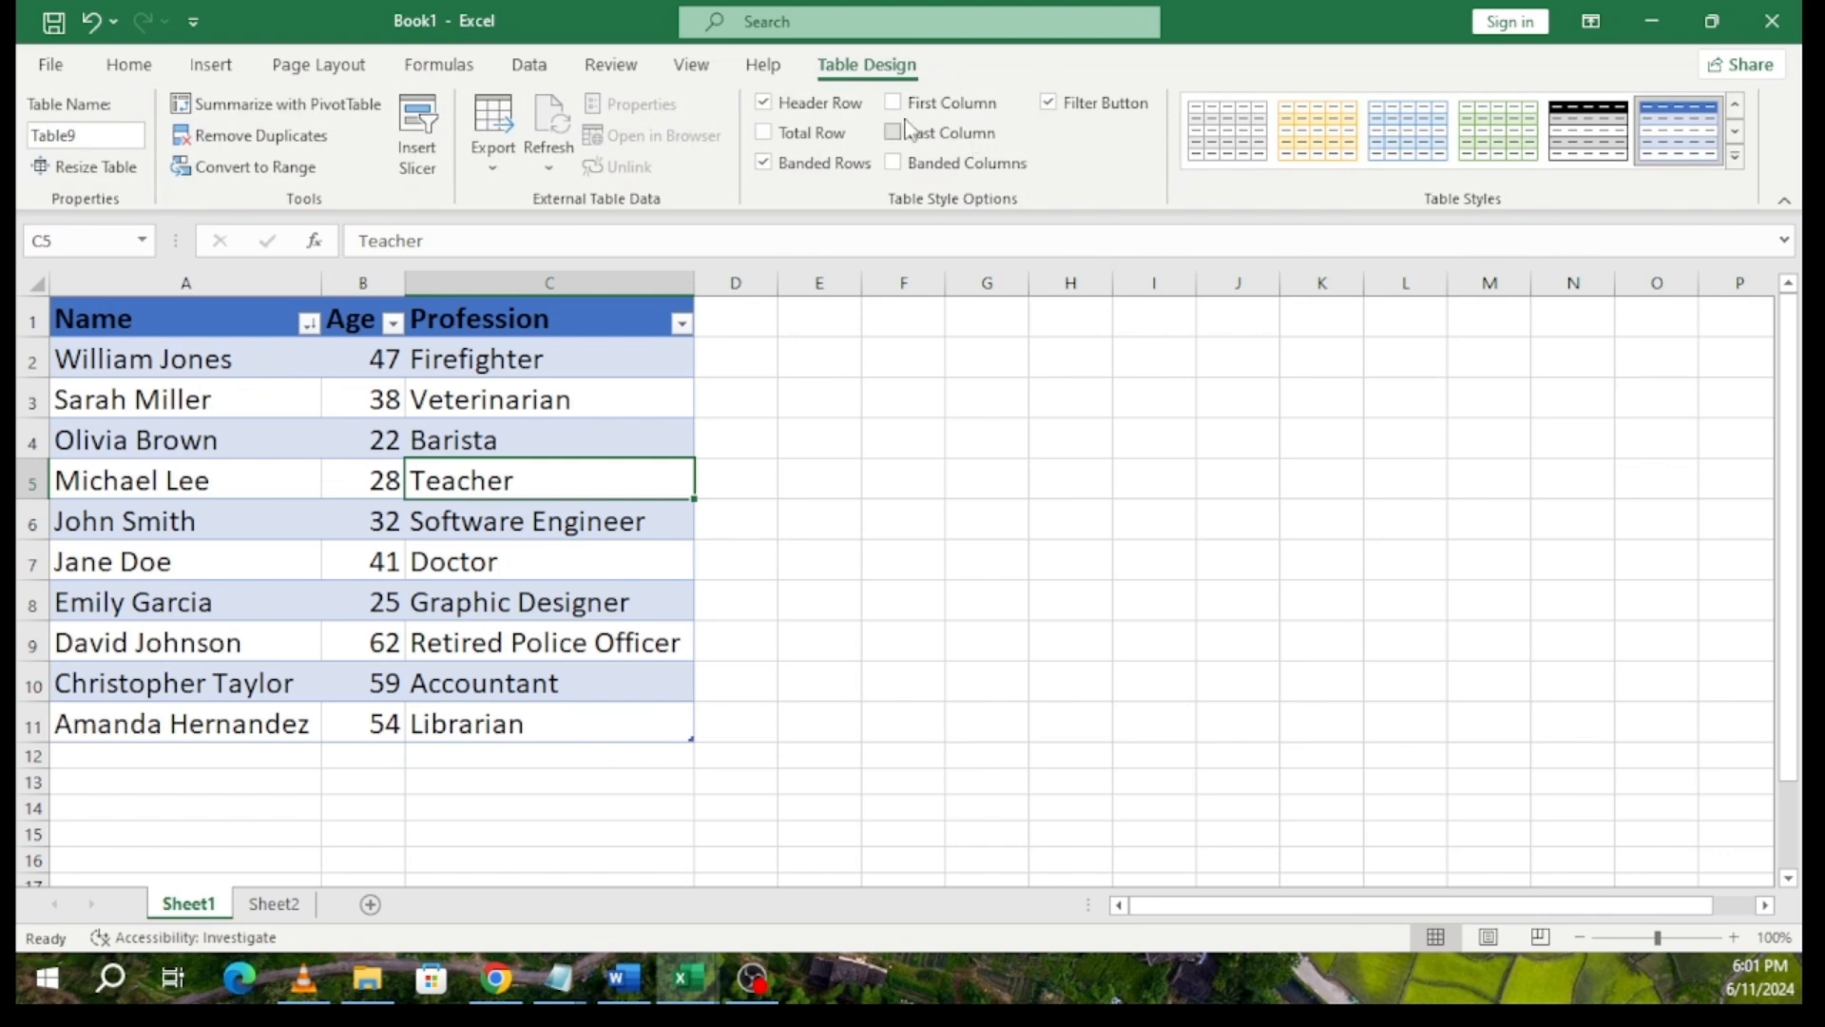
- Turn the table's header row off and back on, and do the same with its banded rows
click(812, 112)
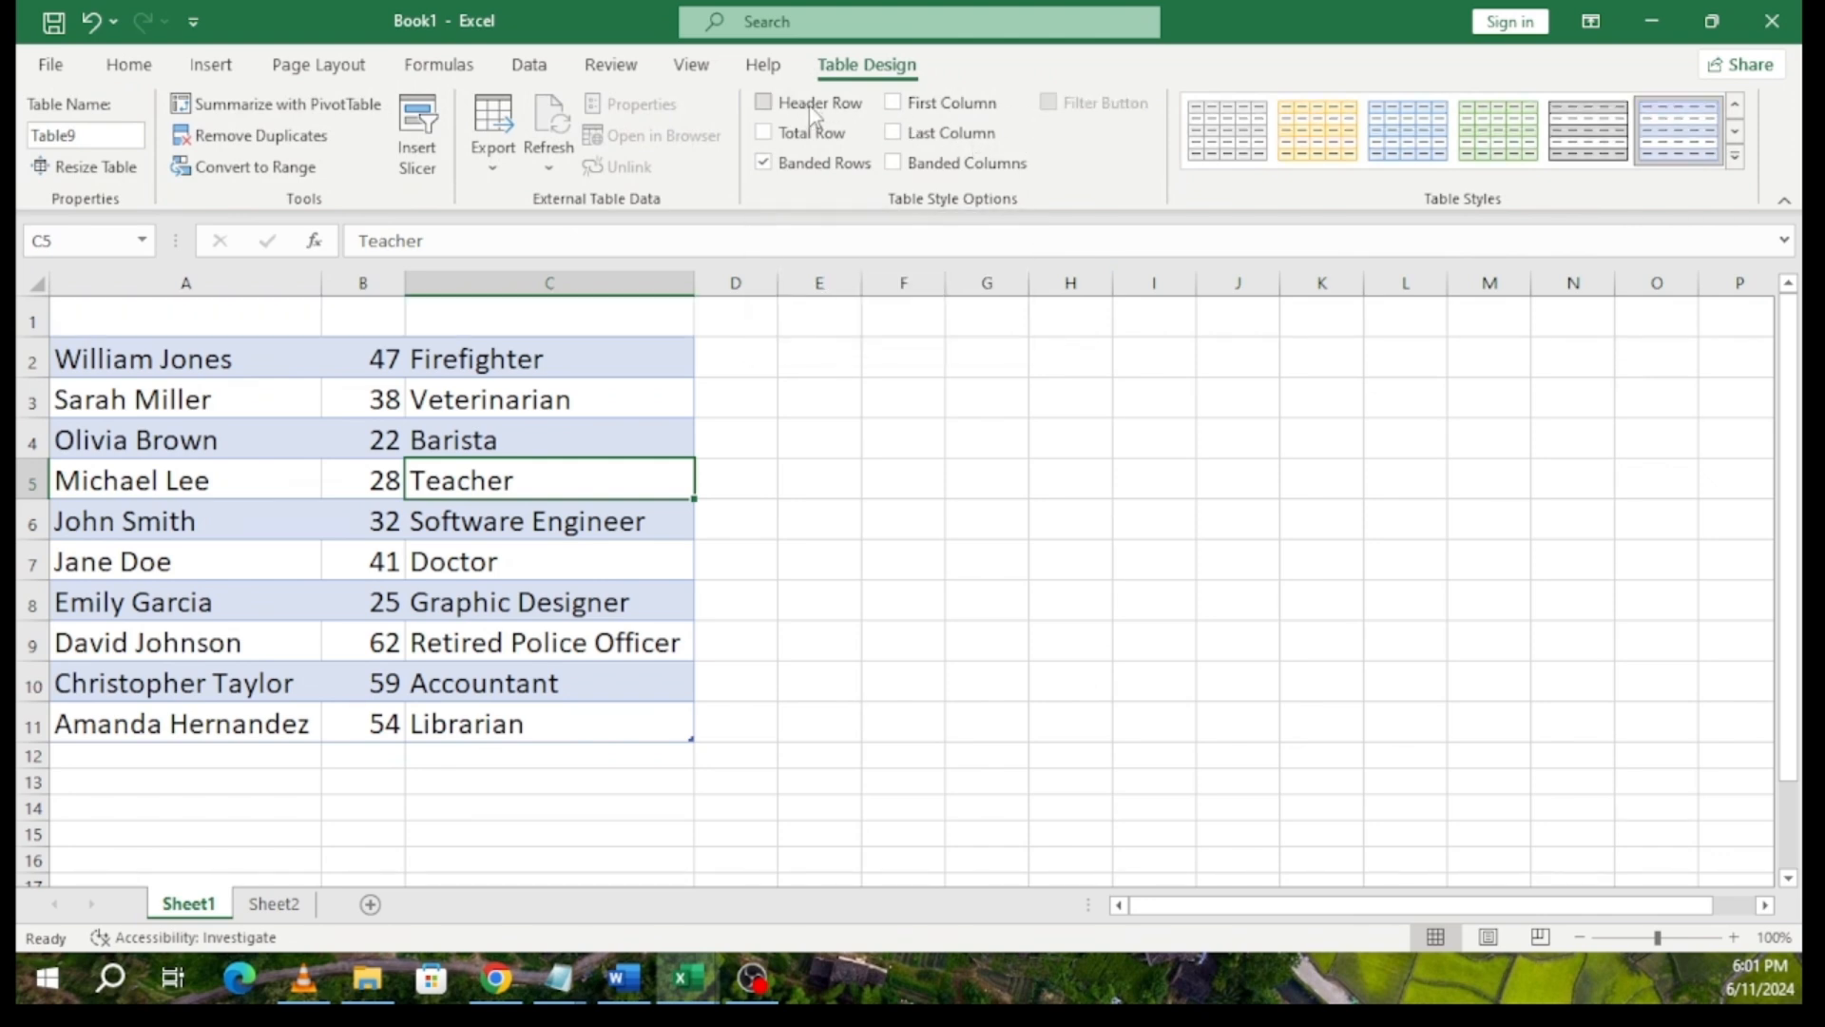
click(812, 112)
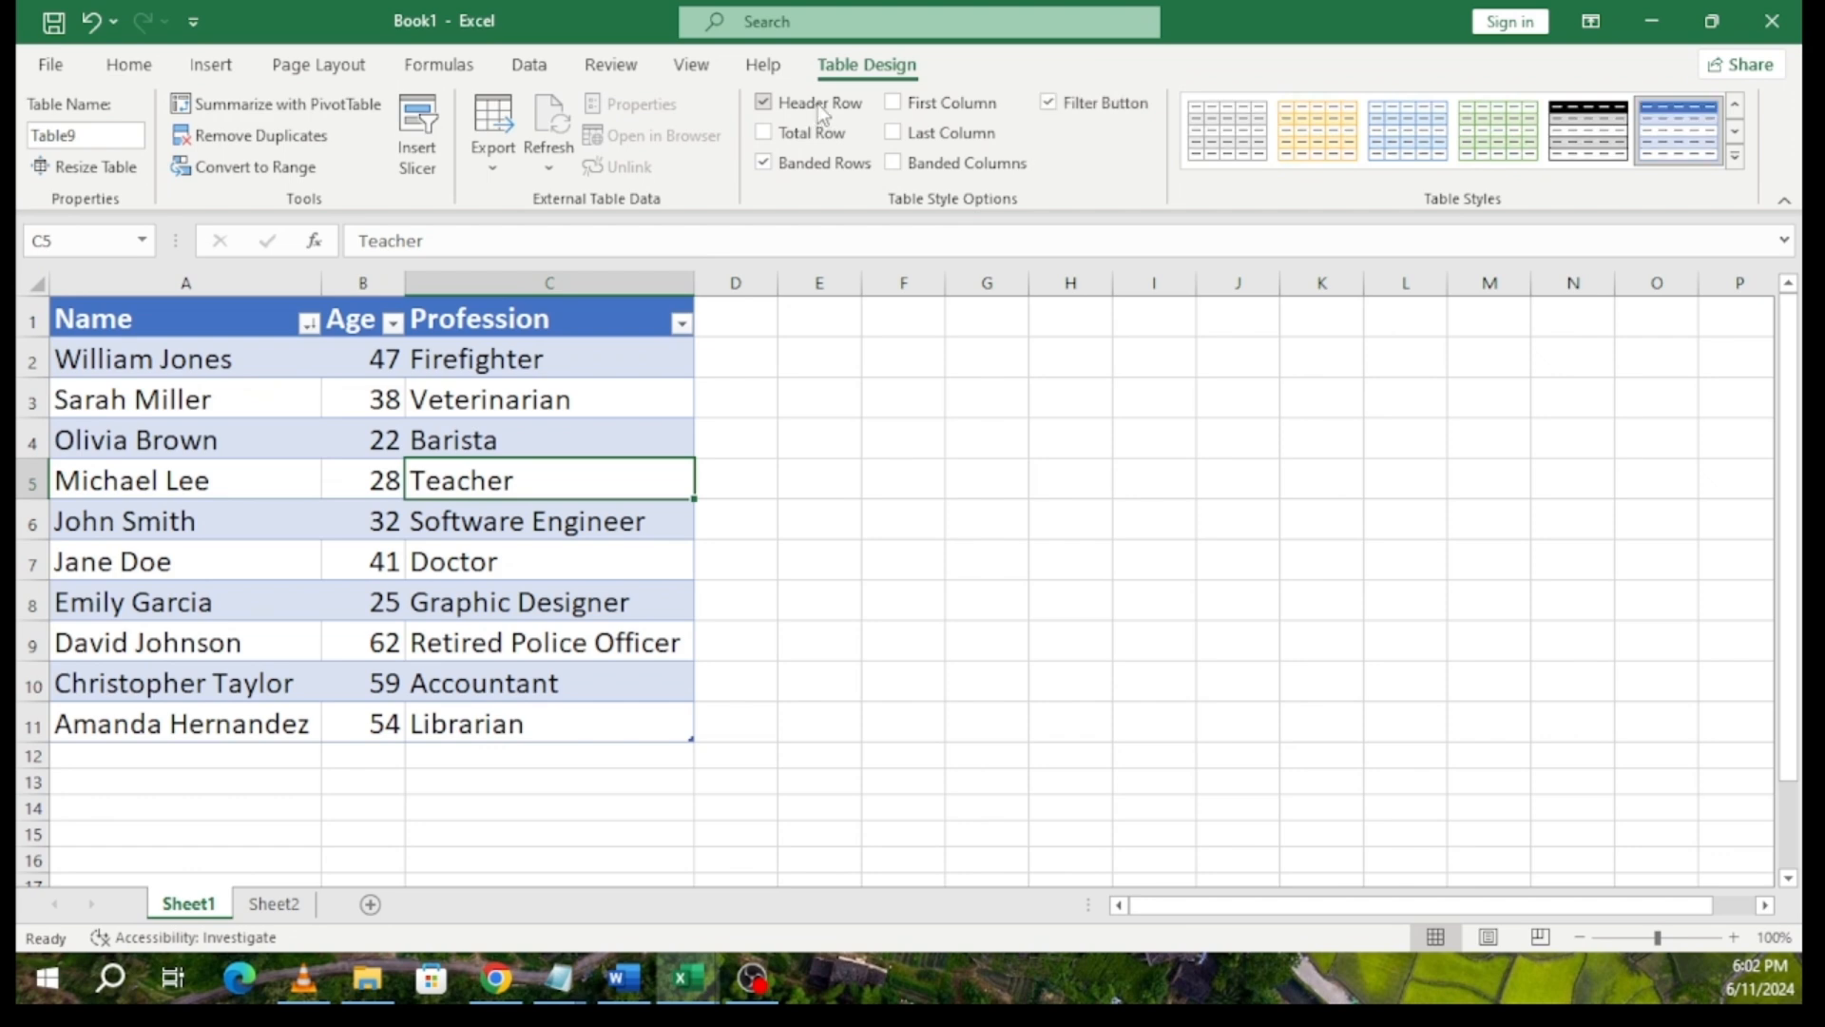
click(814, 168)
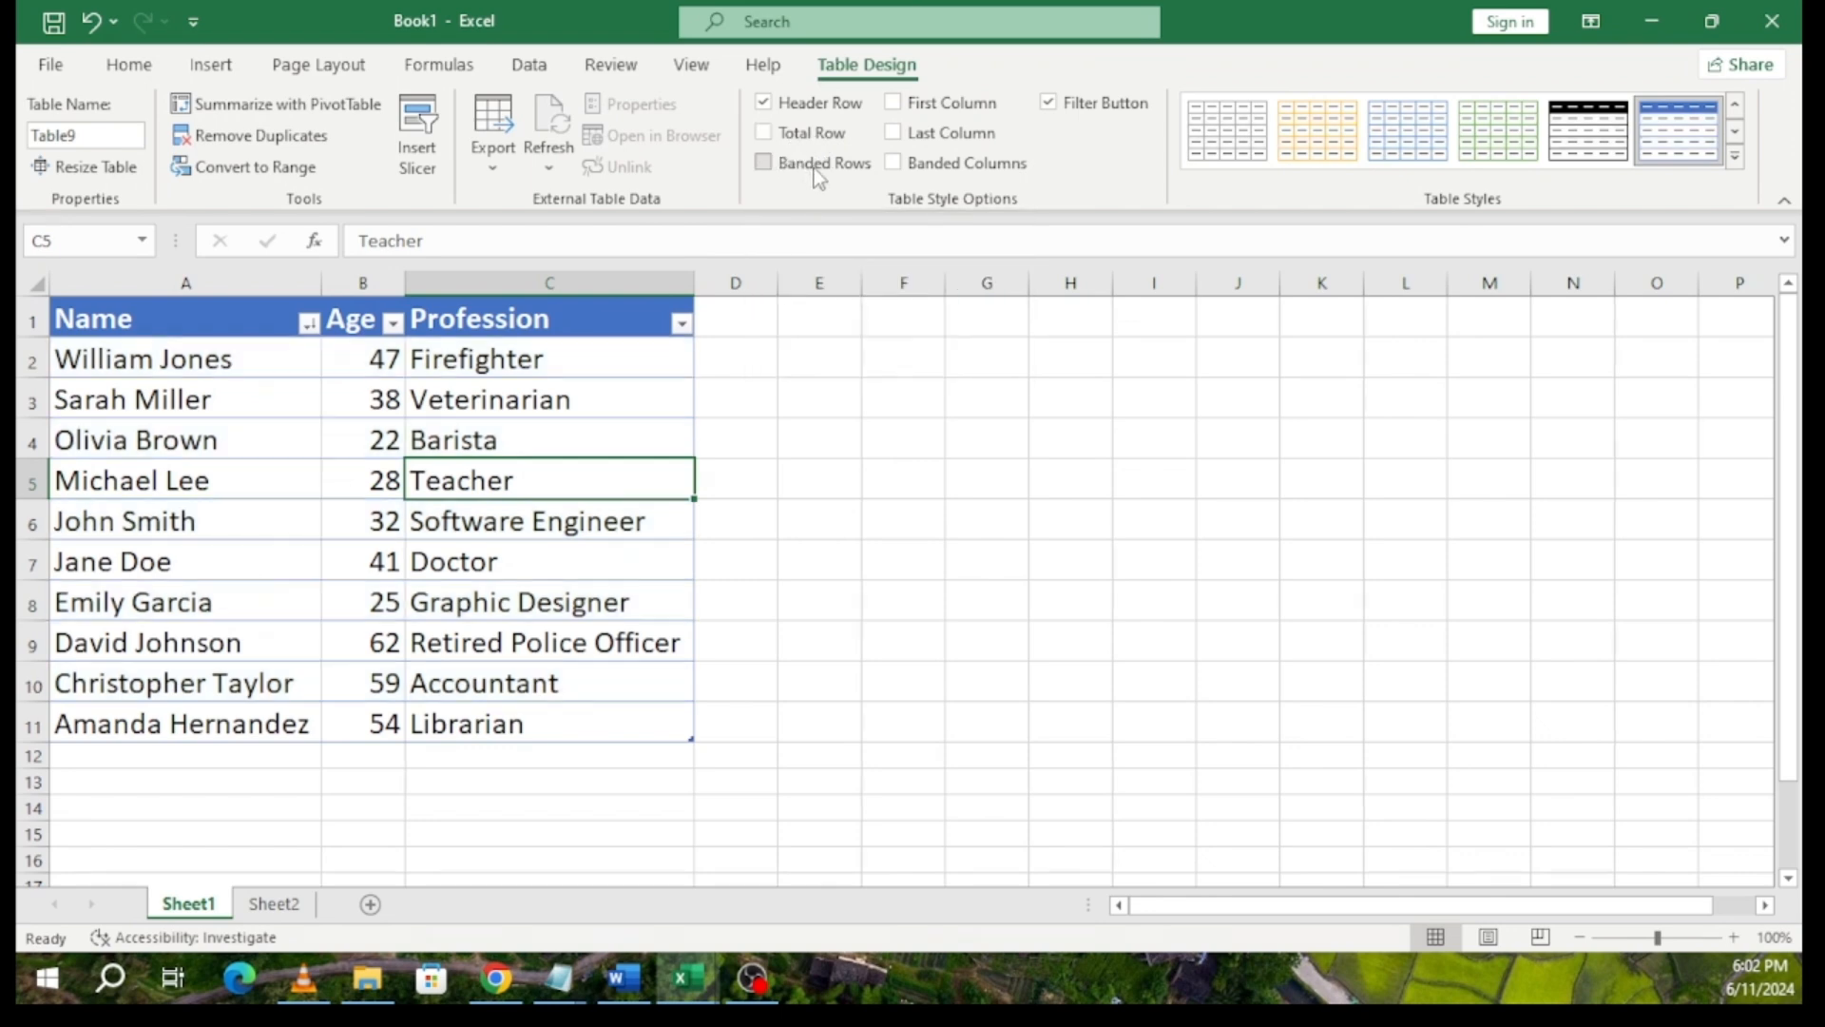
click(814, 169)
click(813, 168)
click(812, 167)
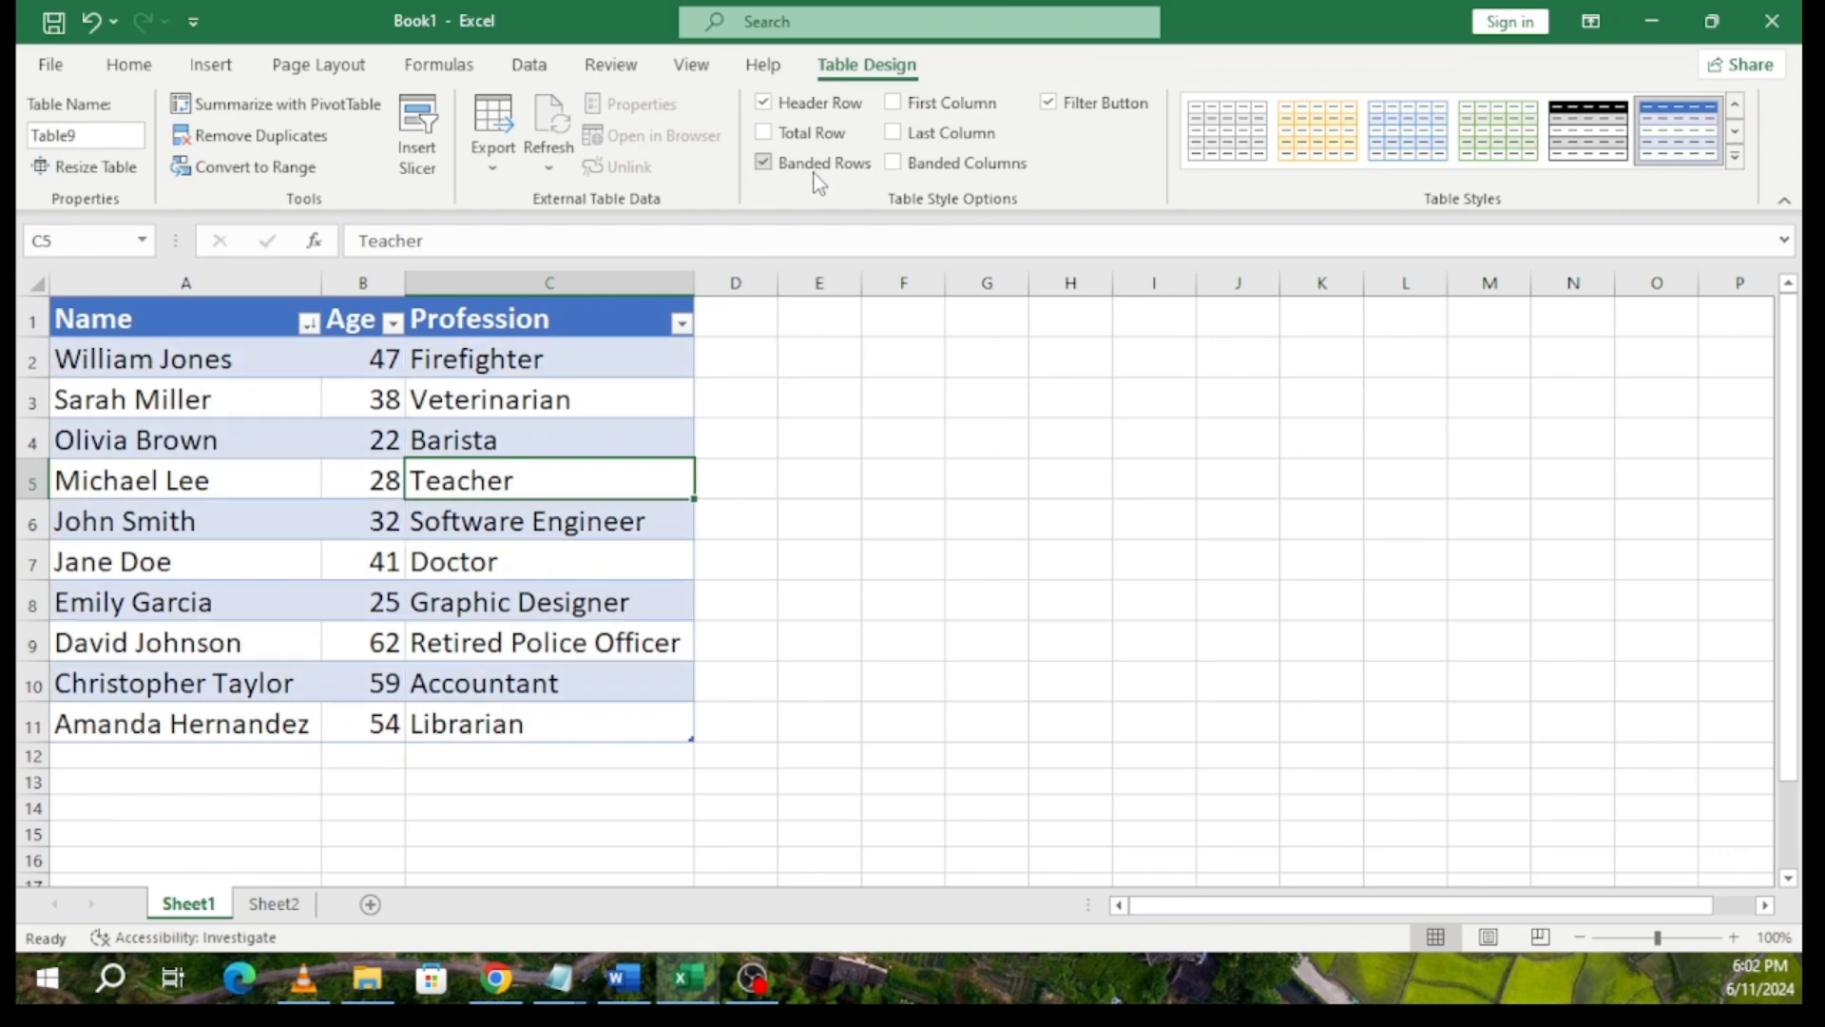
- Turn the special formatting of the table's first column and last column on and back off
click(972, 118)
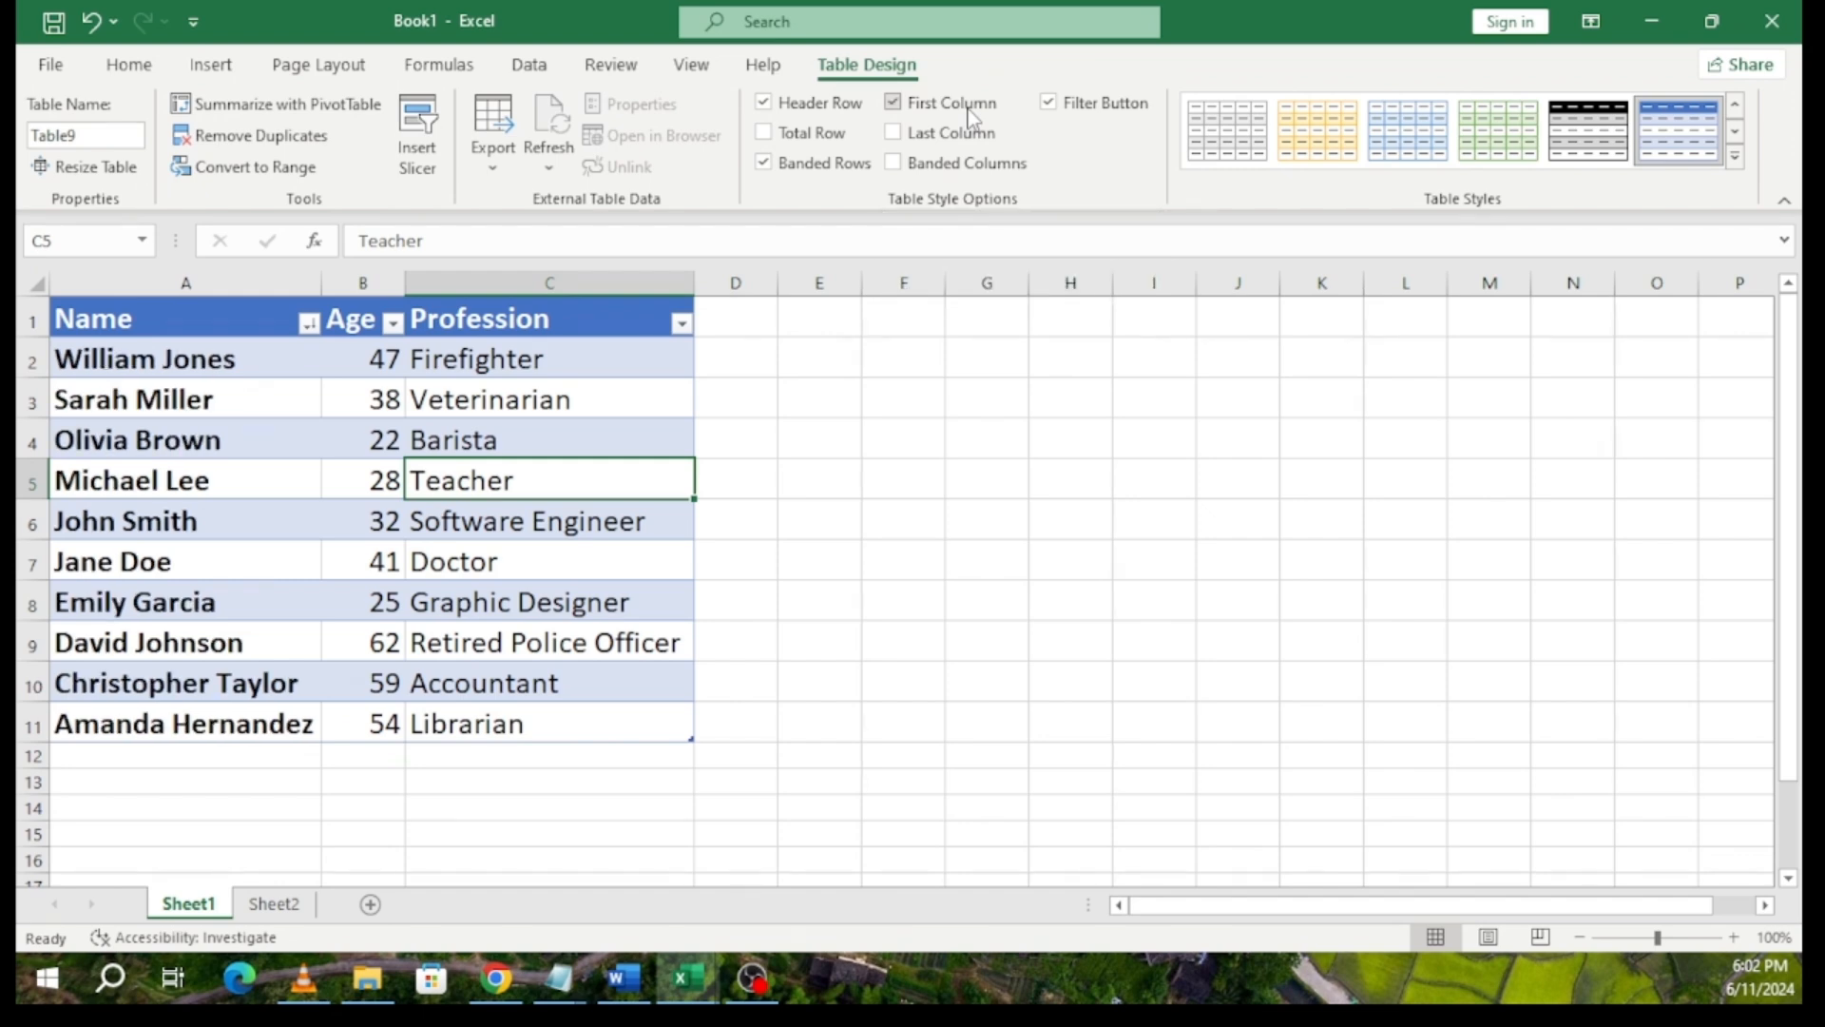
click(970, 119)
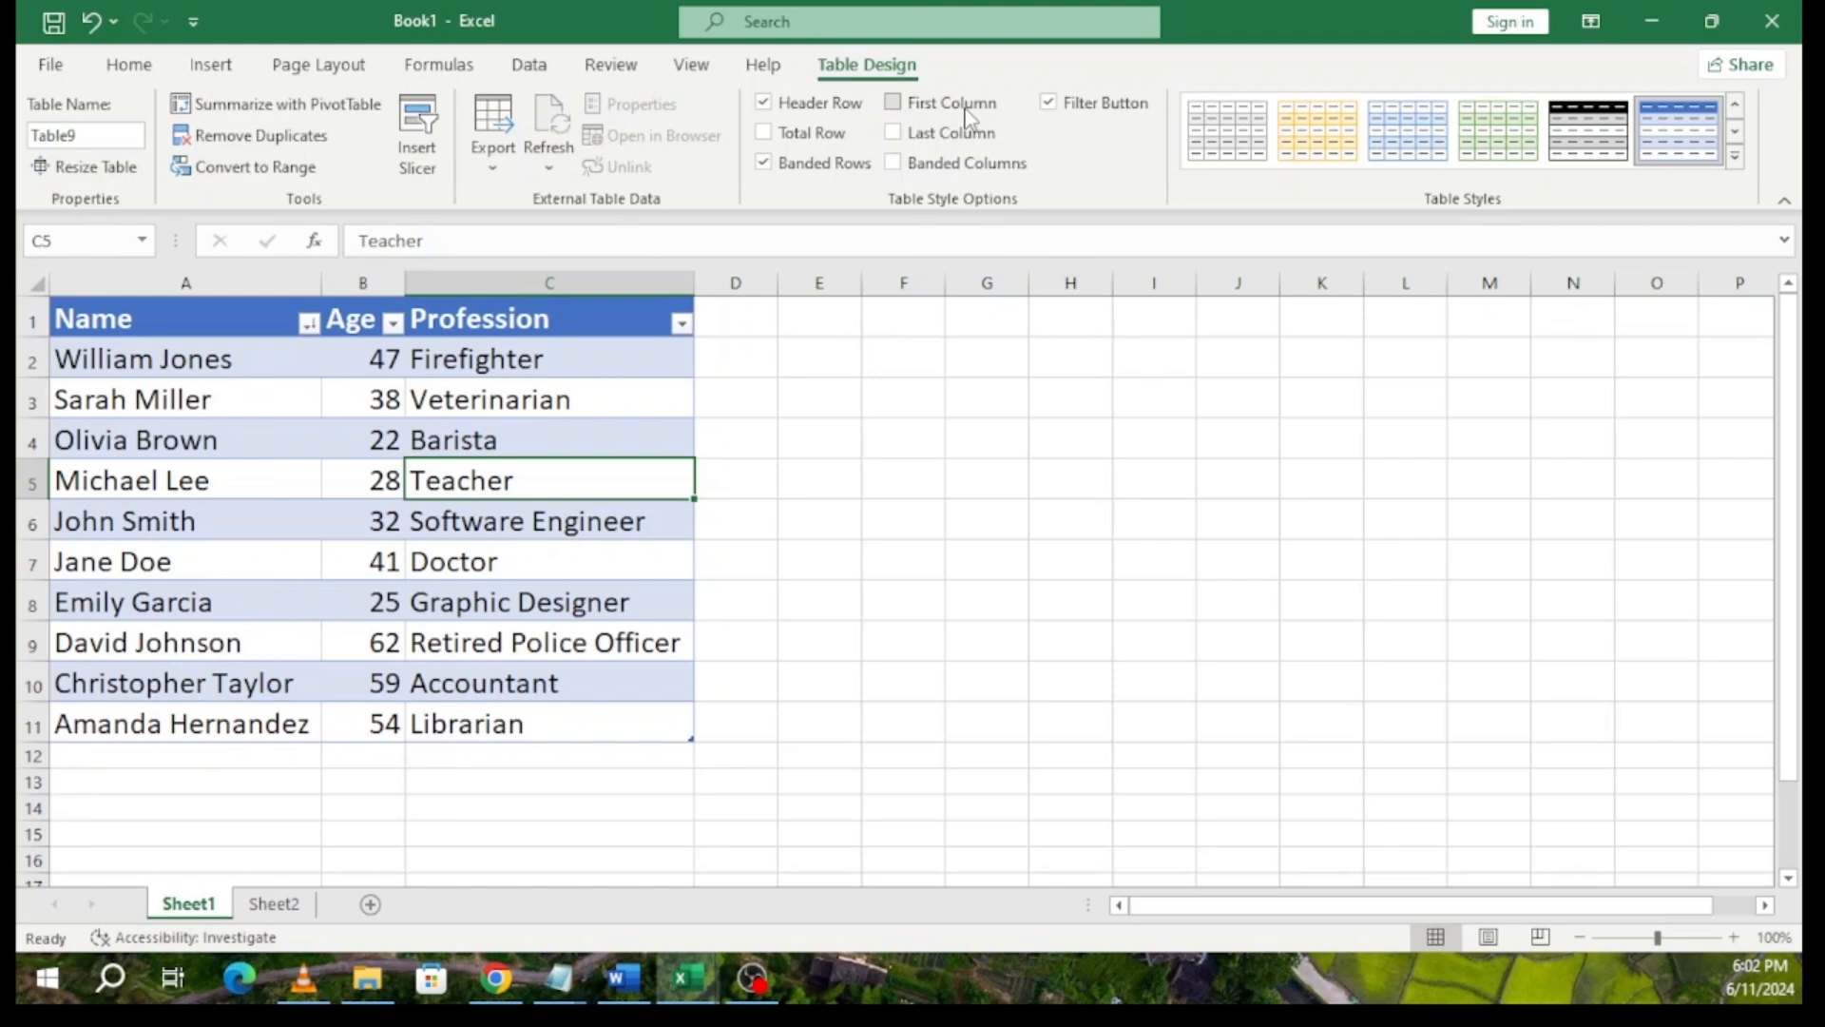
click(960, 140)
click(963, 143)
- Toggle the table's banded columns on and off twice, leaving them off
click(974, 171)
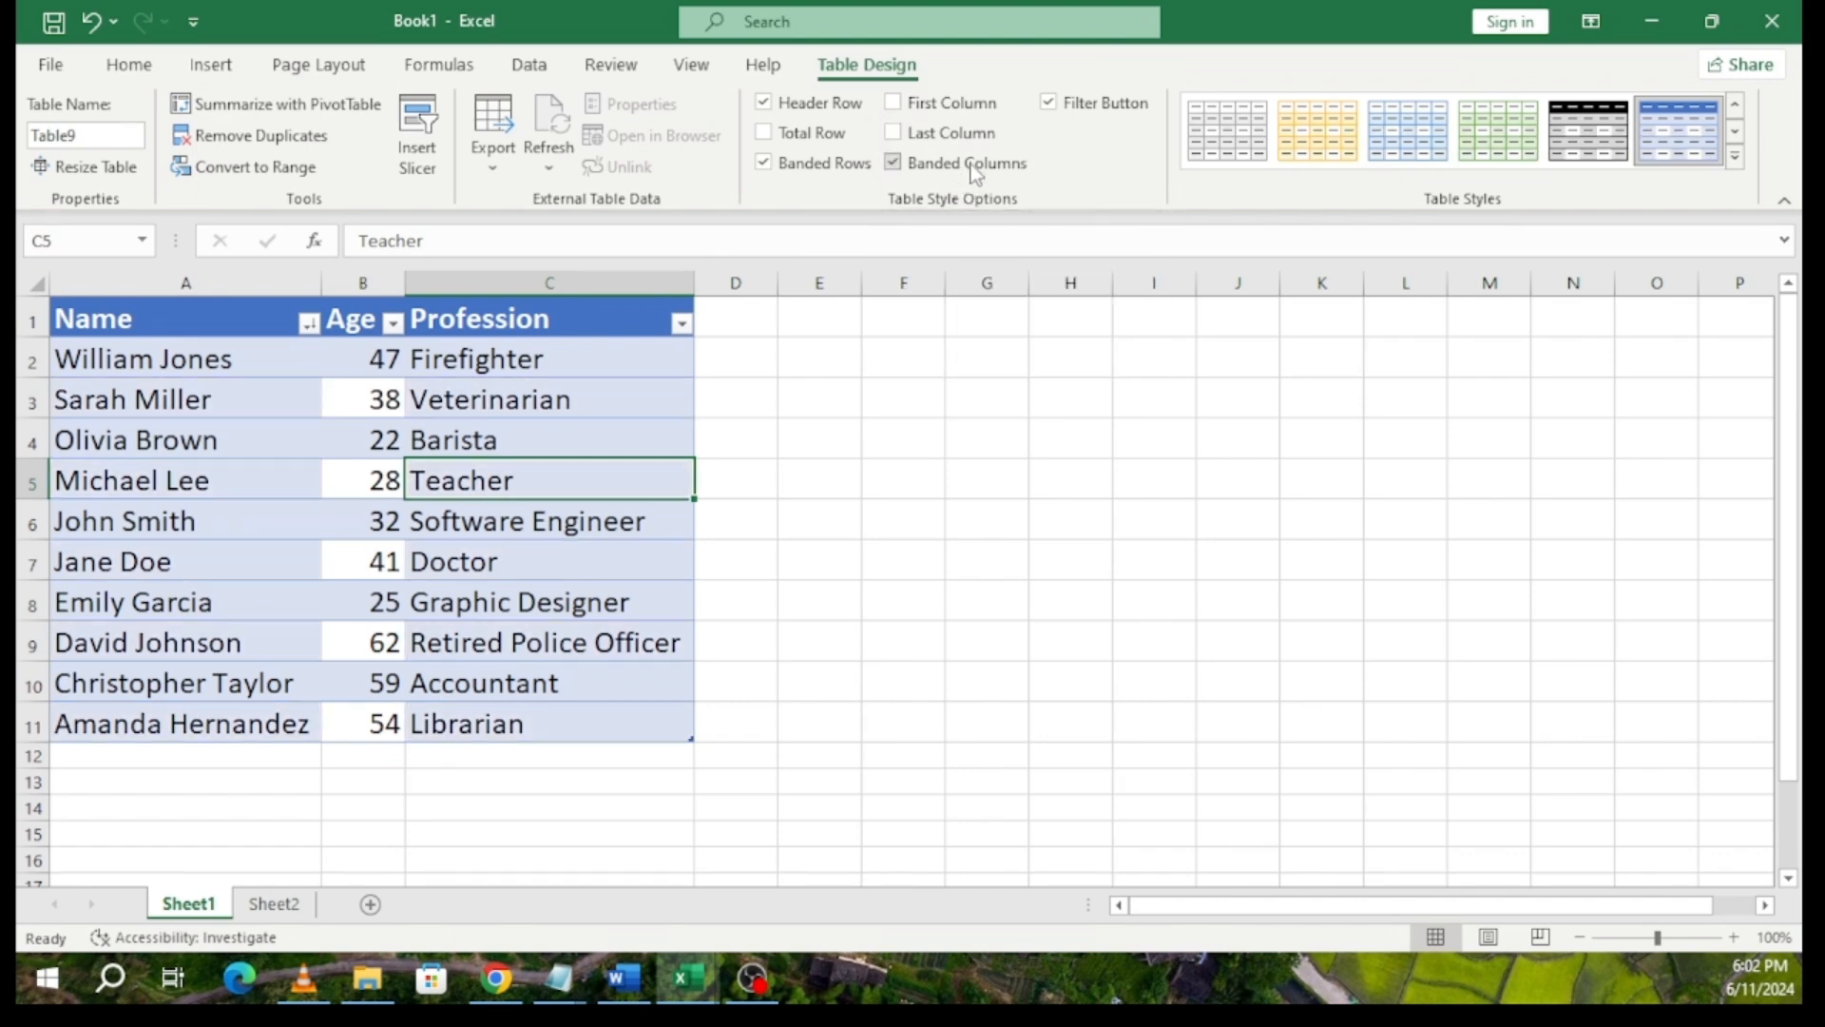
click(974, 171)
click(973, 171)
click(974, 171)
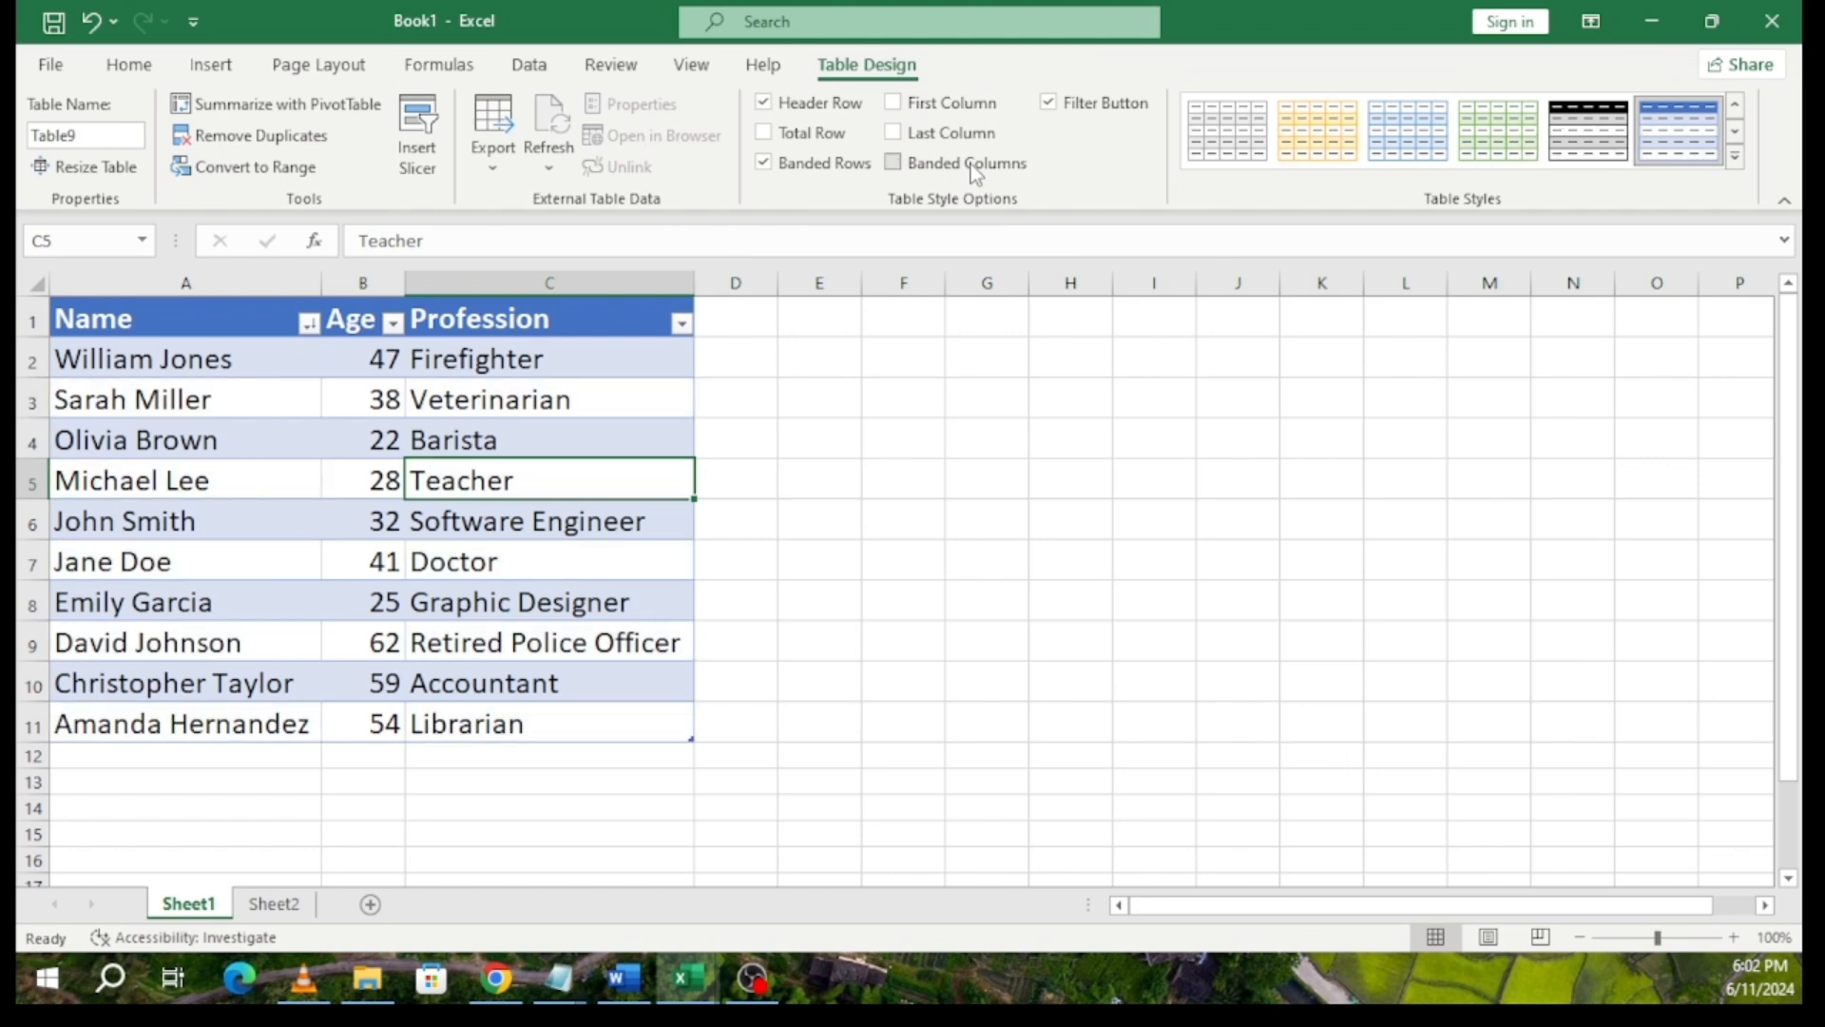
- Add a total row to the table and select the total cell of the Profession column
click(811, 141)
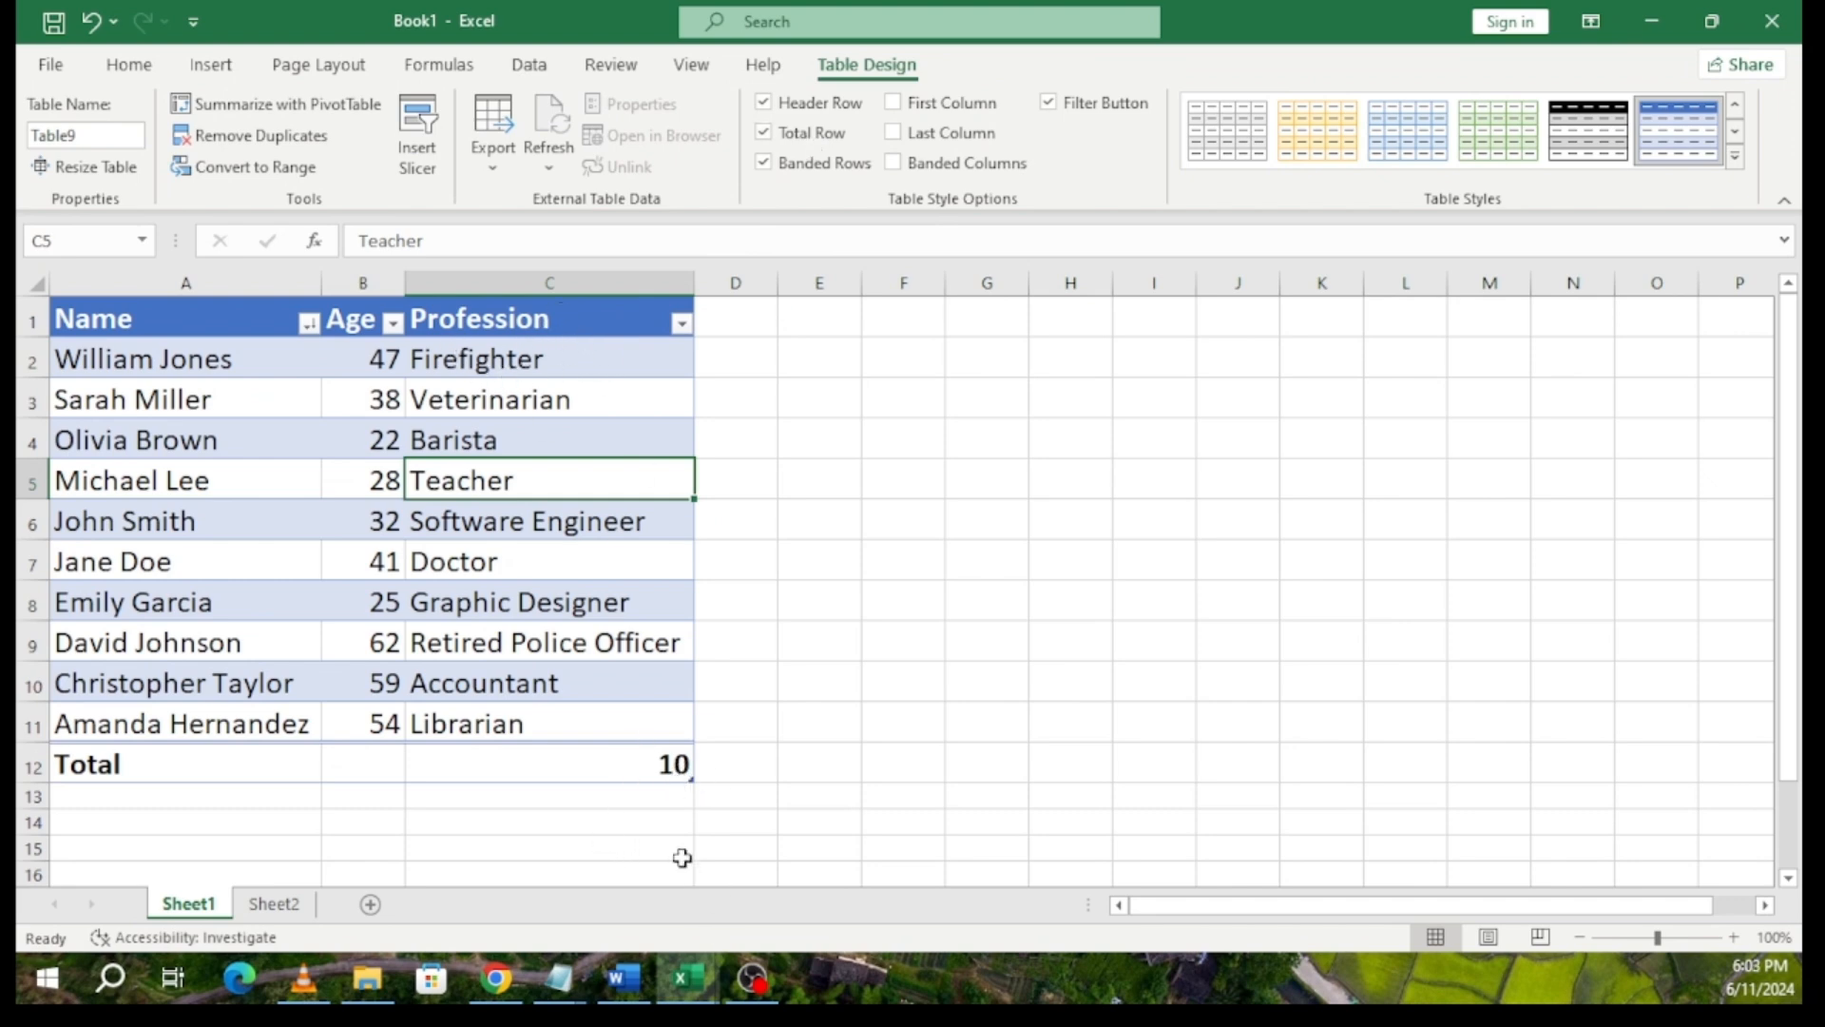
click(669, 766)
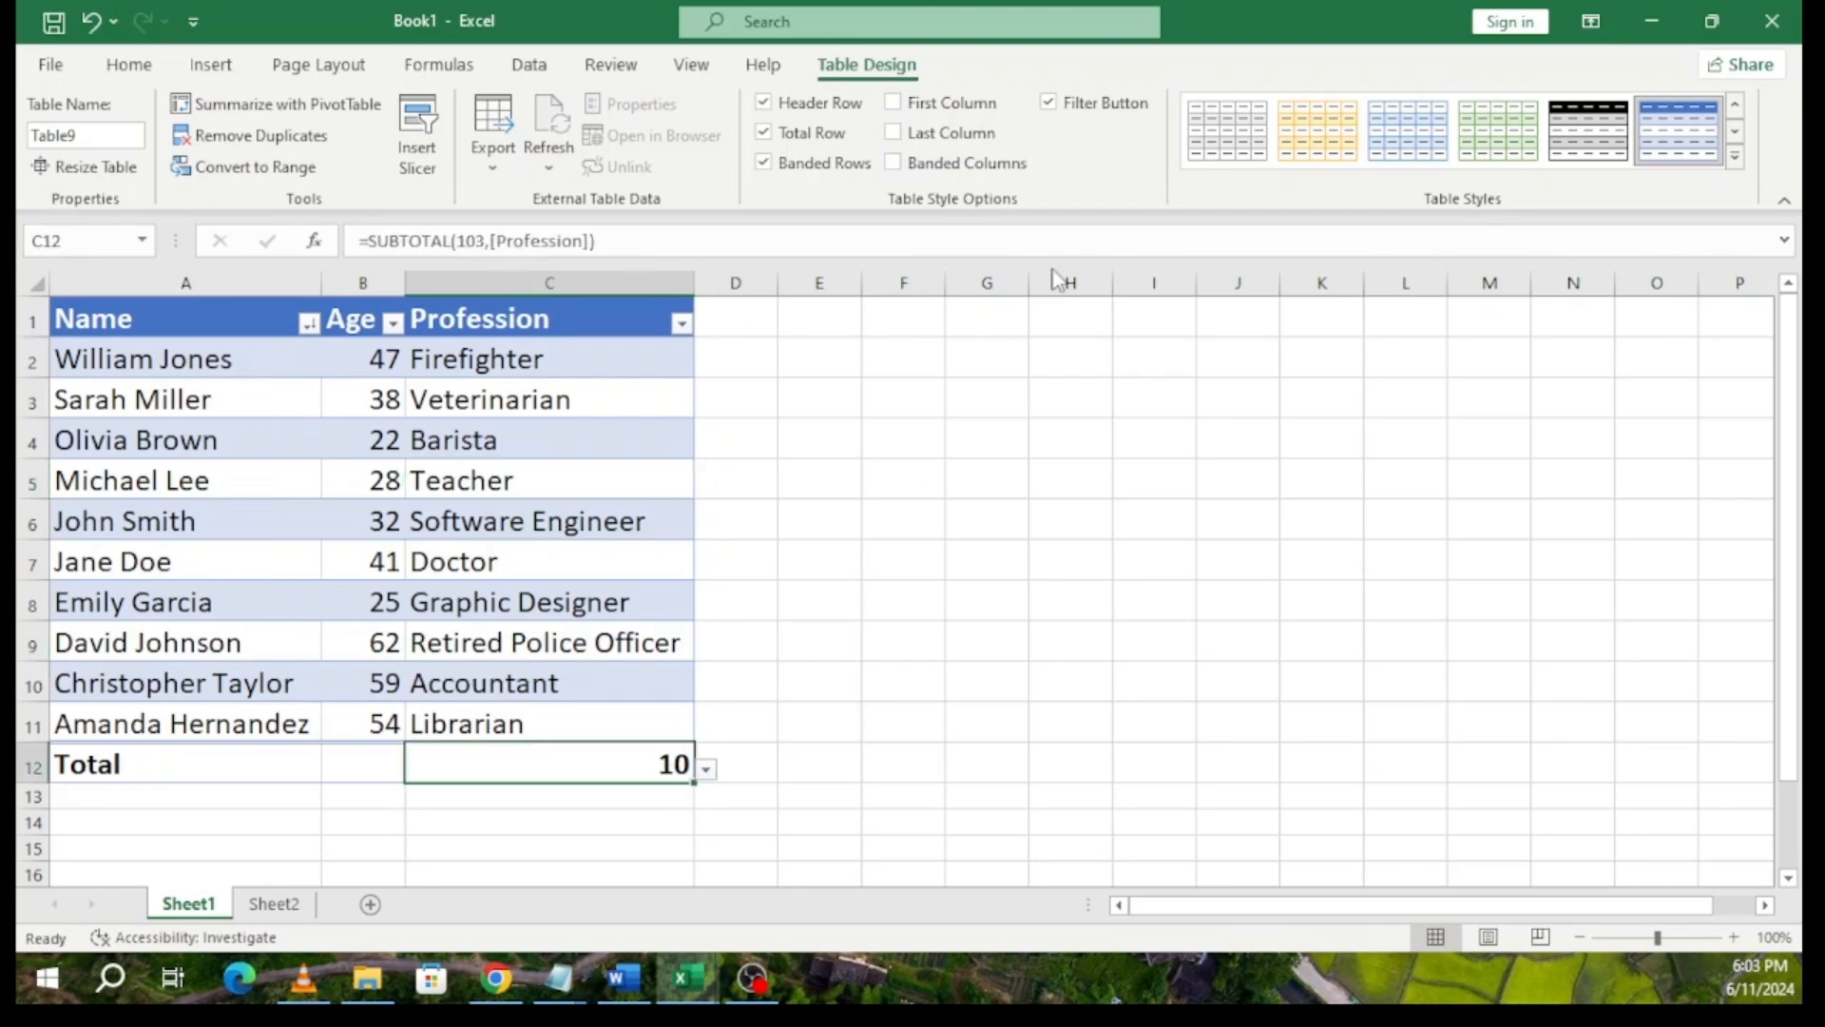
- Toggle the filter buttons in the table's header row off and on, leaving them hidden
click(1108, 104)
click(1098, 107)
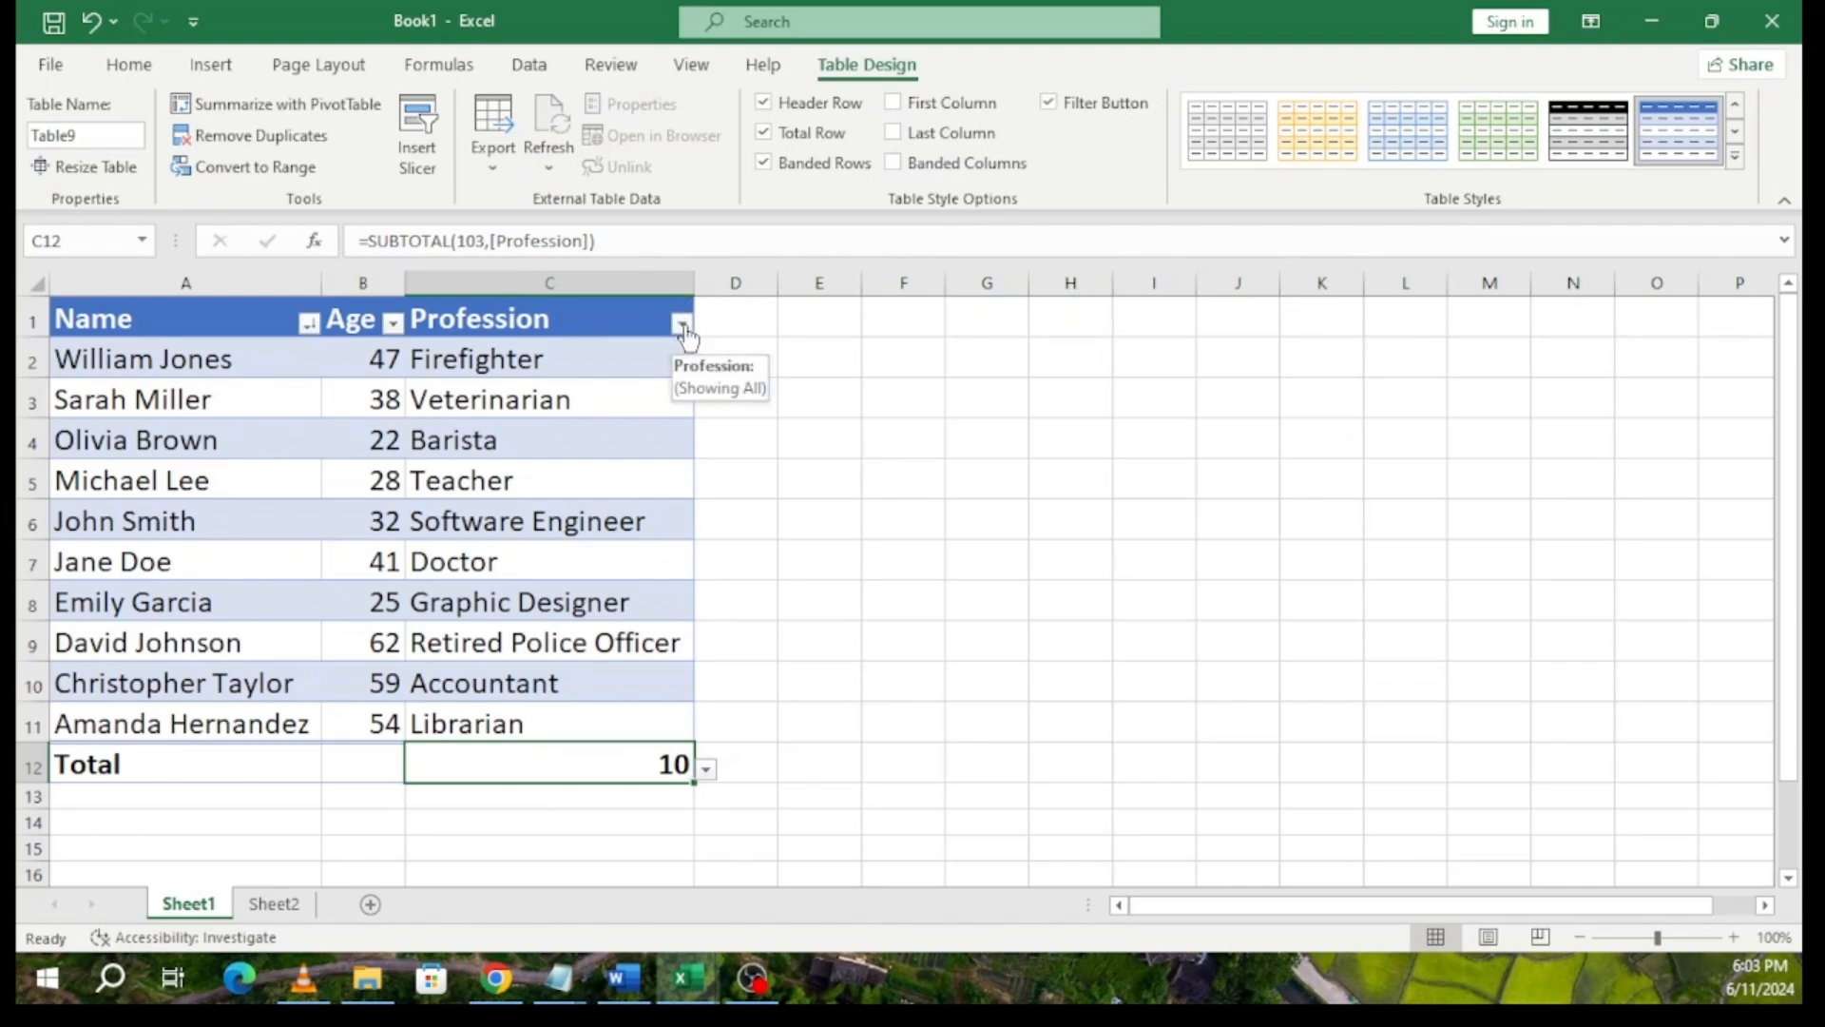
click(1076, 110)
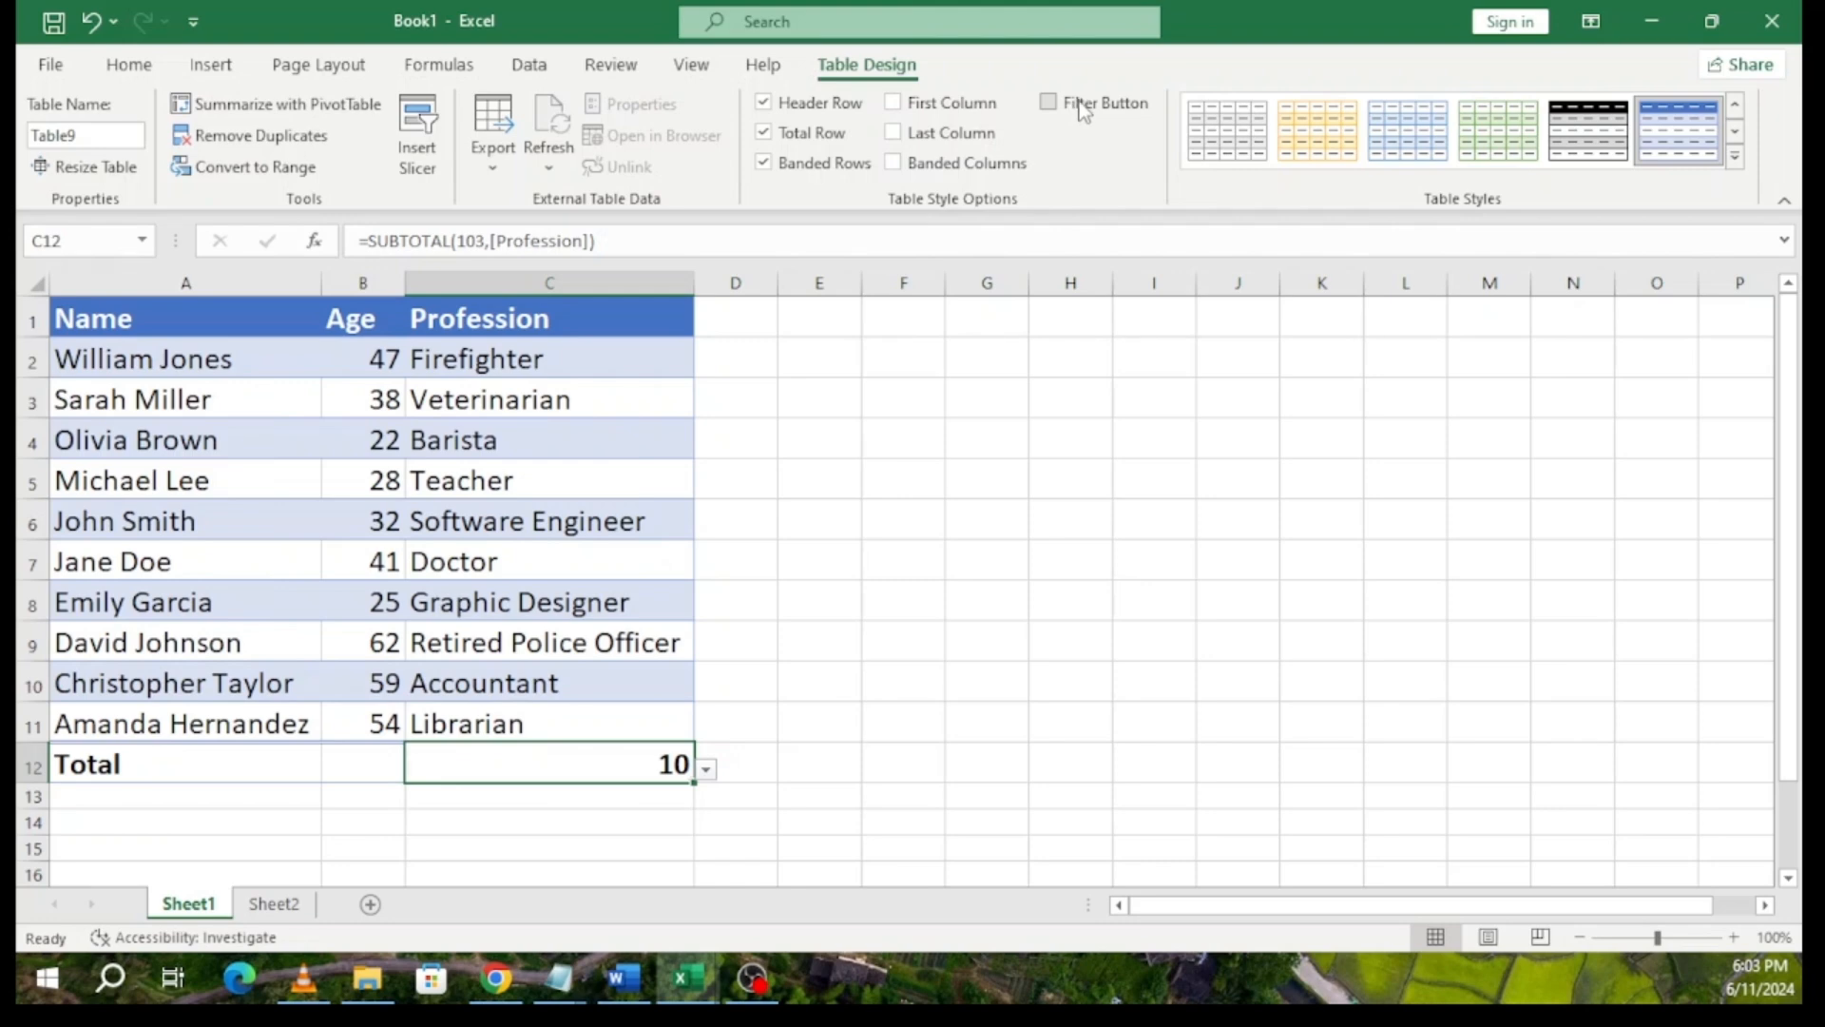
- Switch to Sheet2 and select the Salary column's cell in the table's total row
click(267, 909)
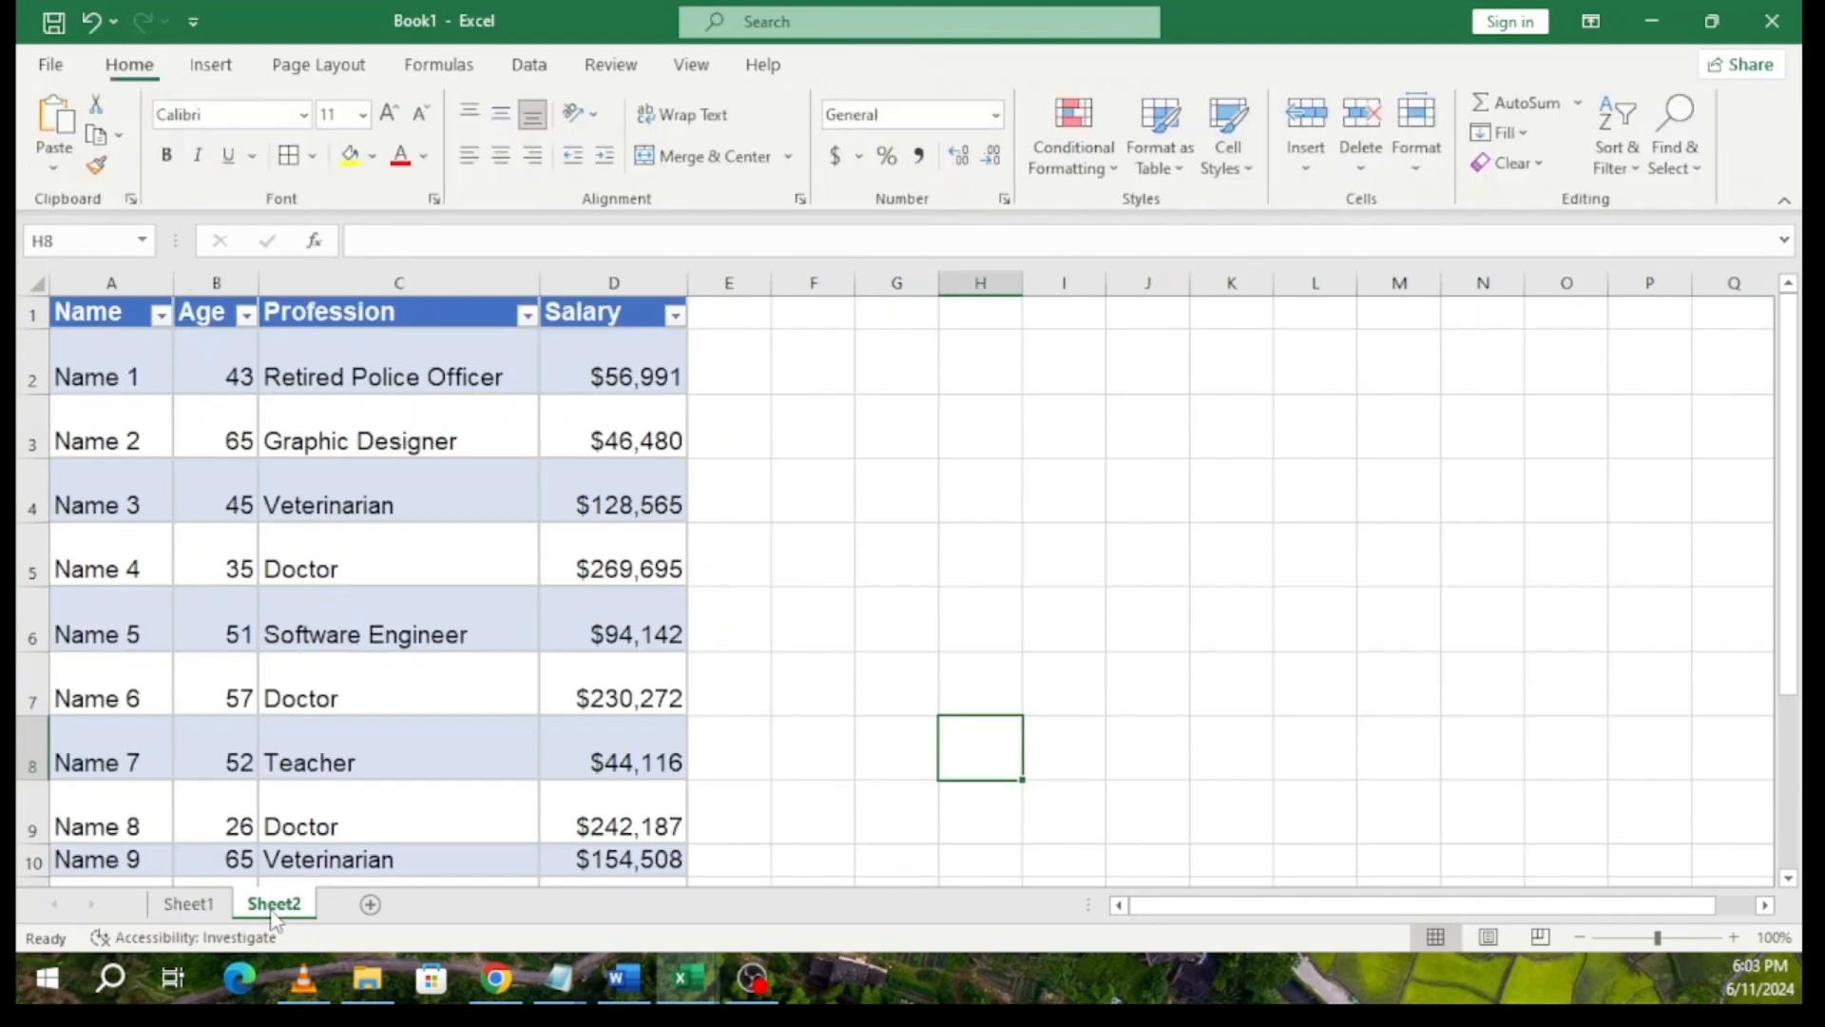
scroll(517, 481, down, 1)
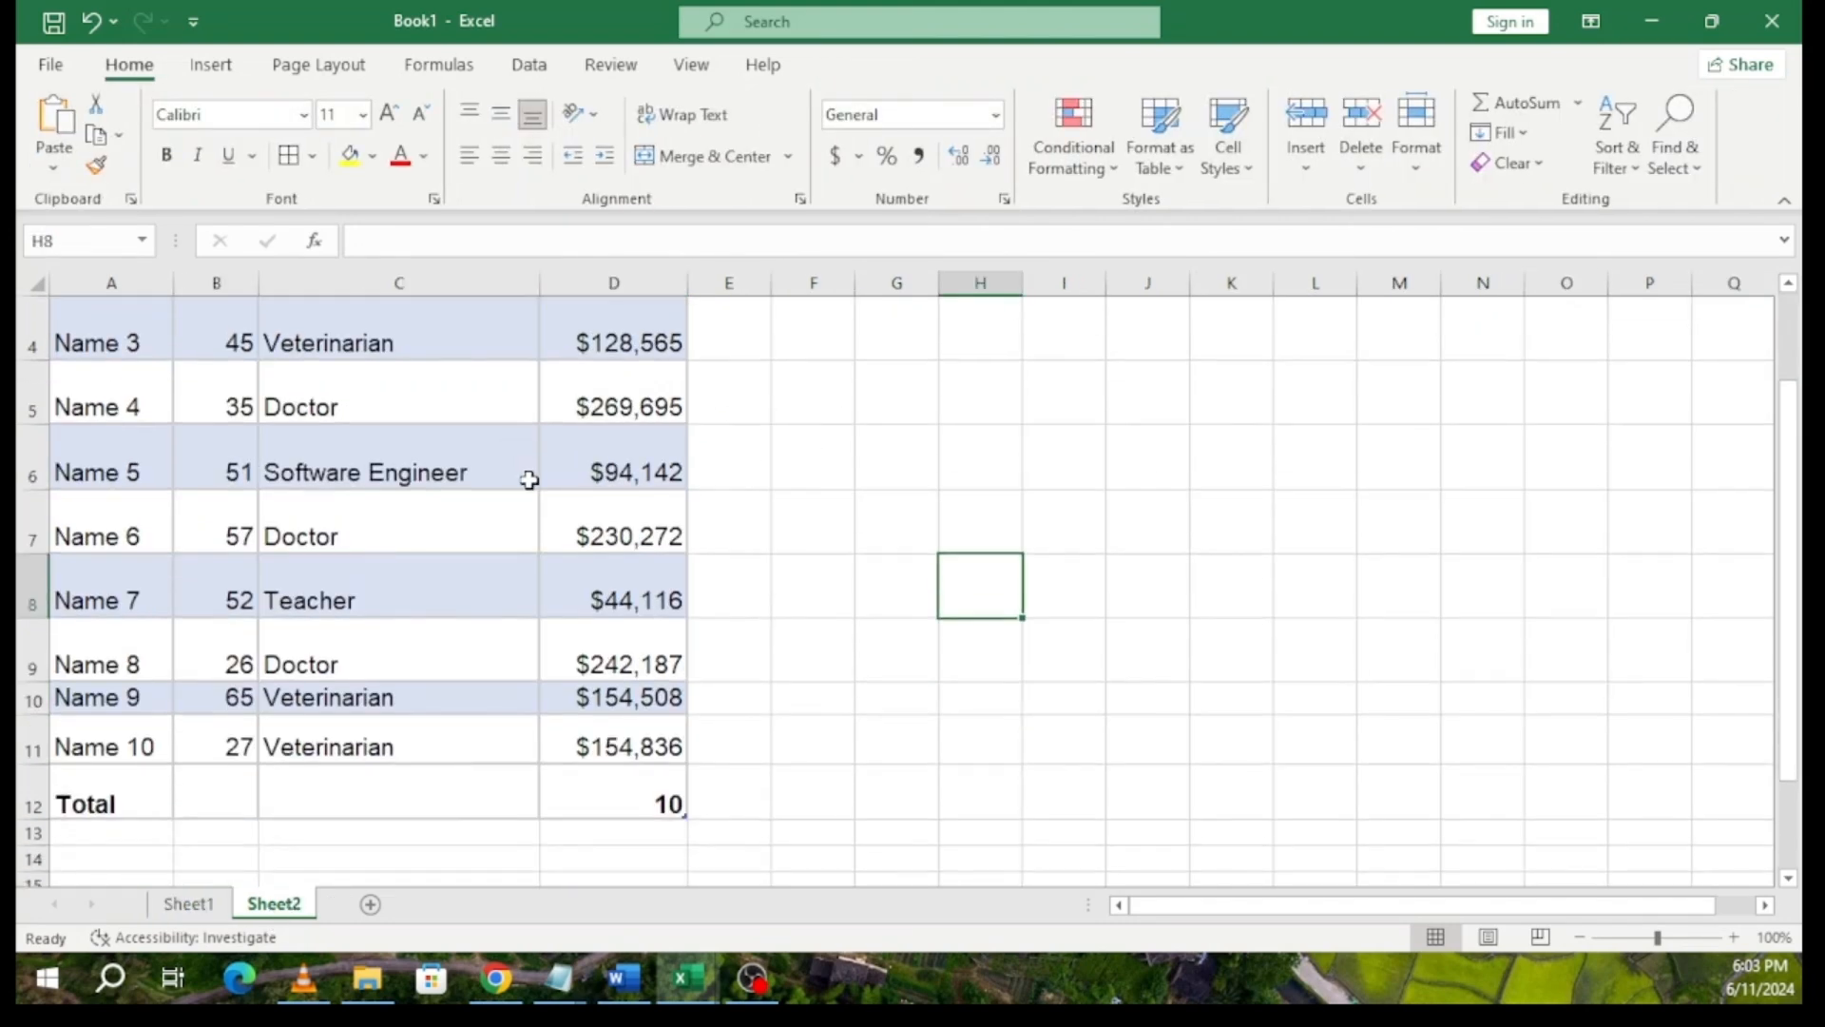
scroll(530, 479, up, 1)
scroll(531, 486, down, 1)
click(635, 800)
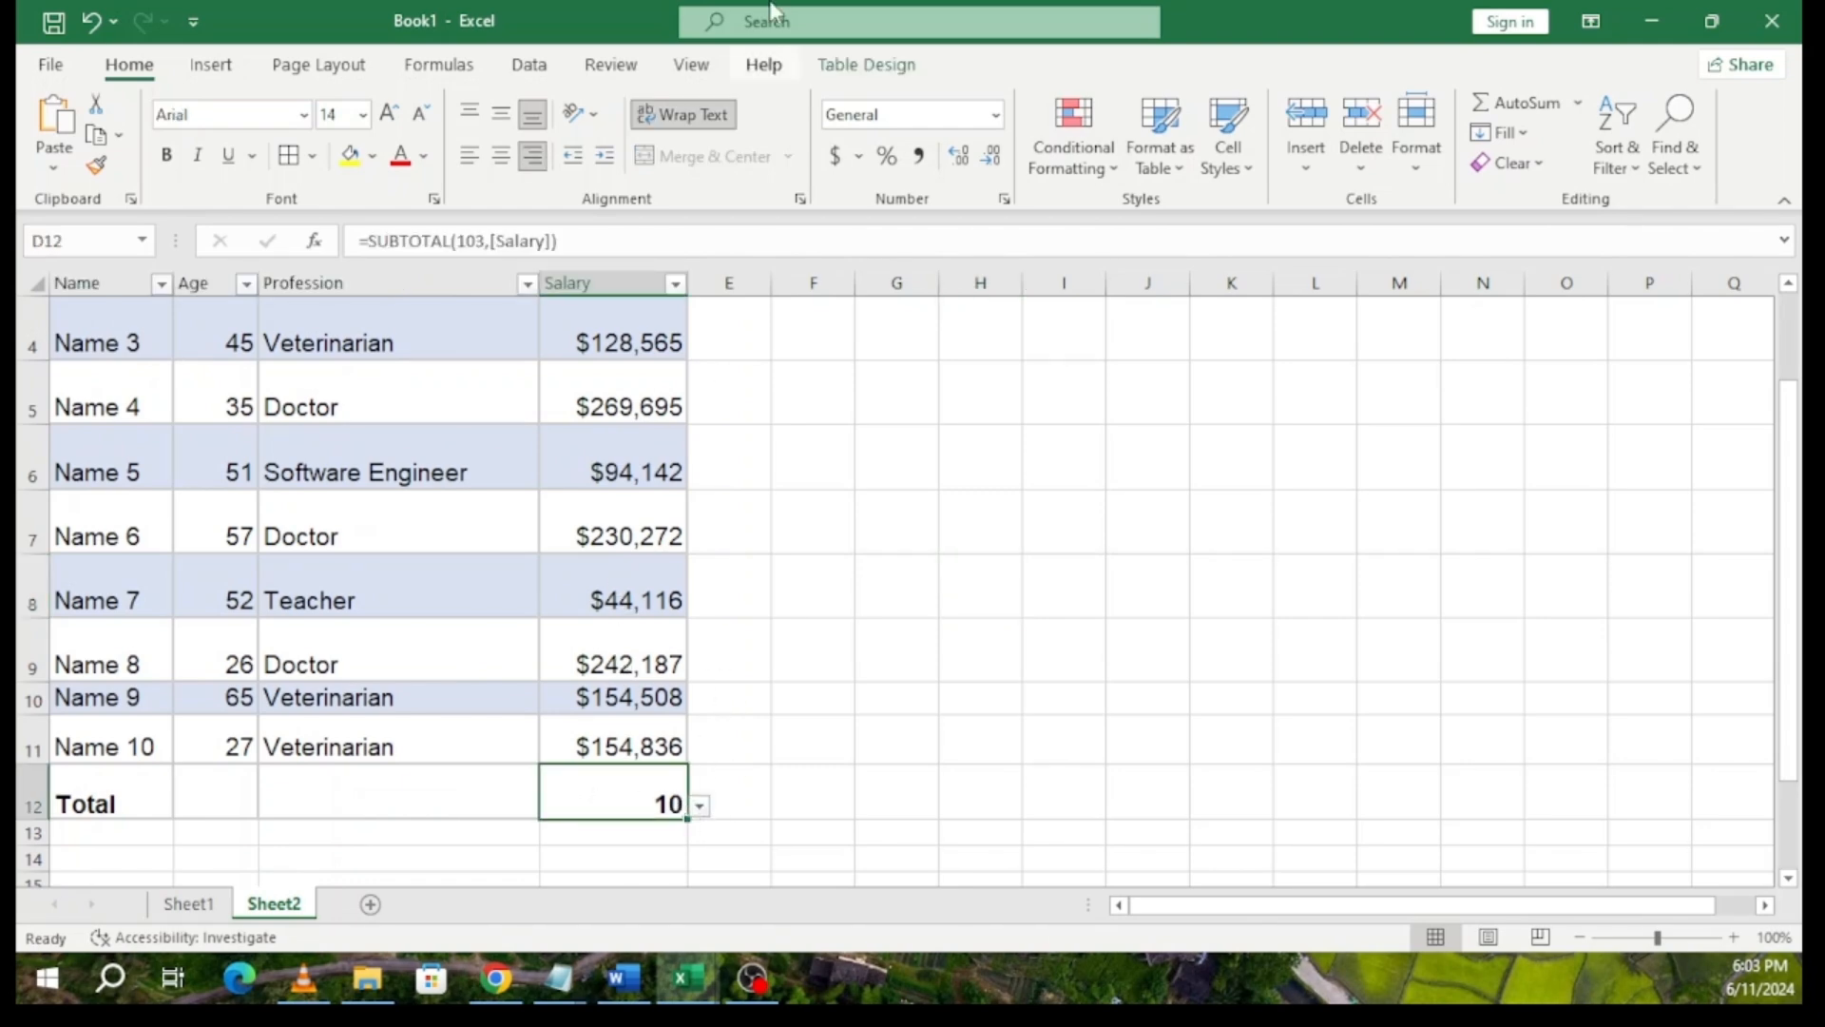
- Turn the Sheet2 table's total row off and back on
click(853, 69)
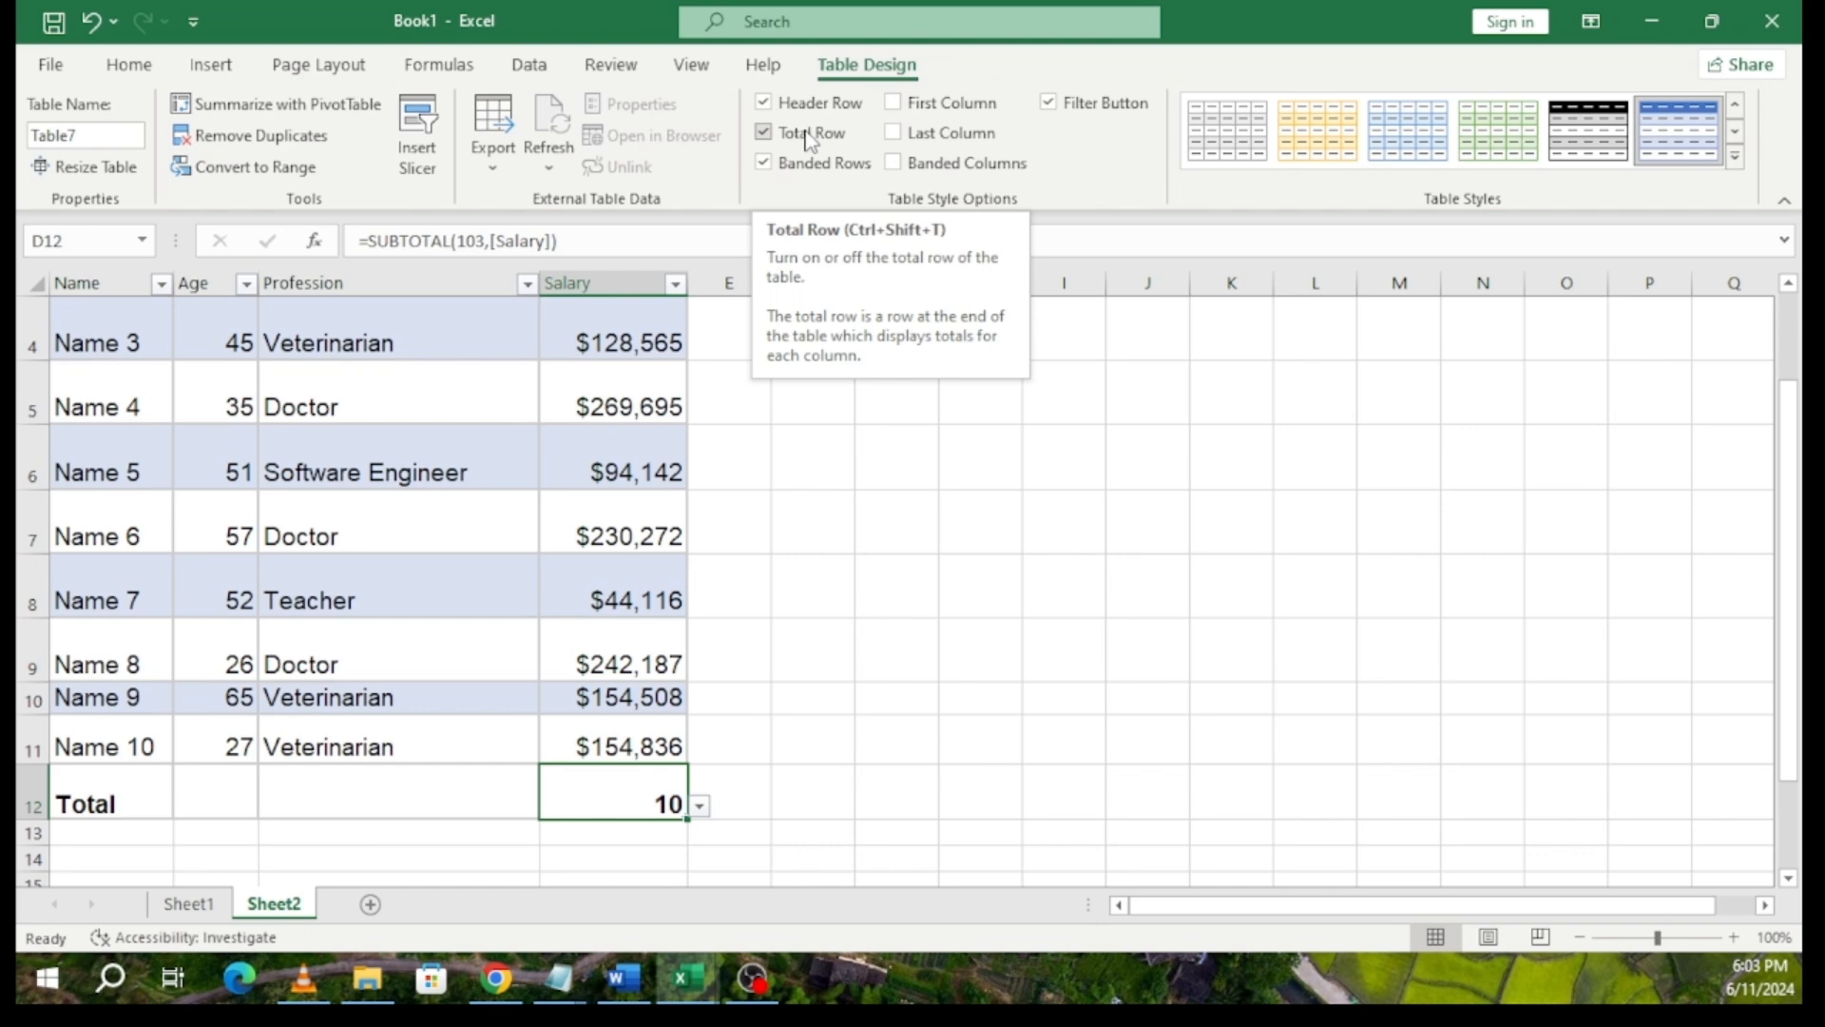
click(763, 132)
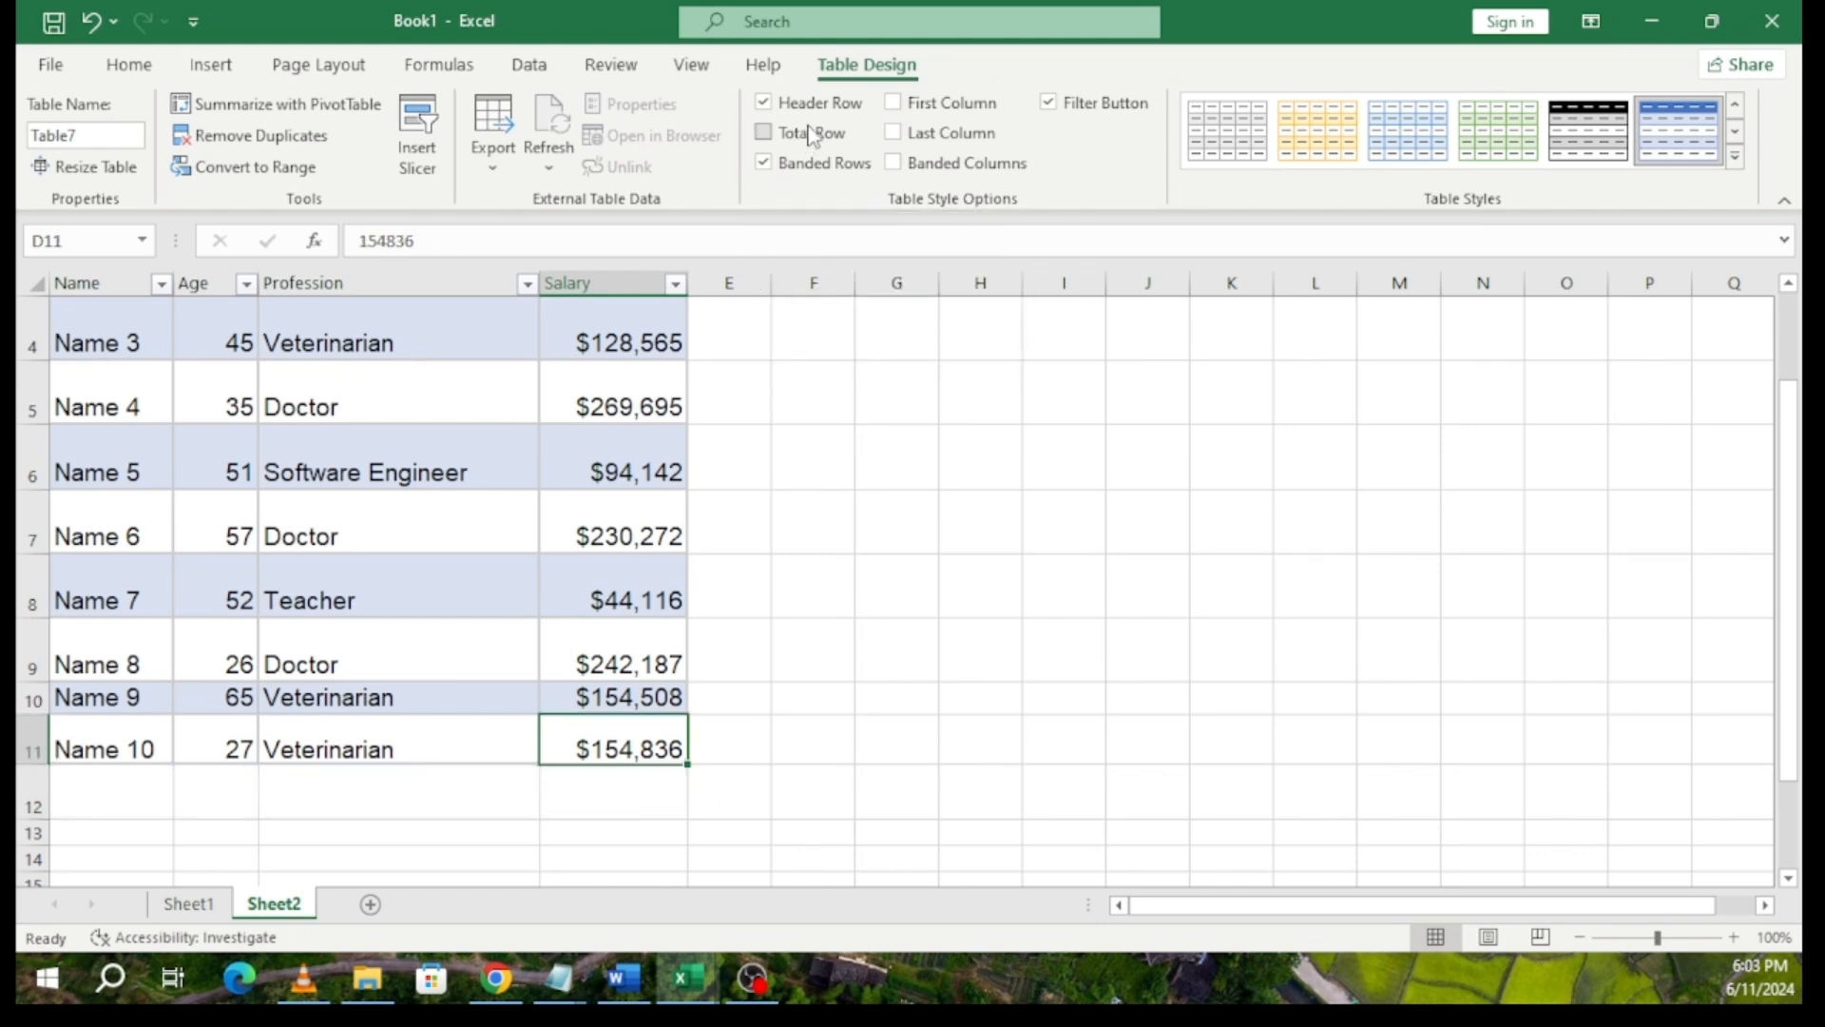
click(811, 134)
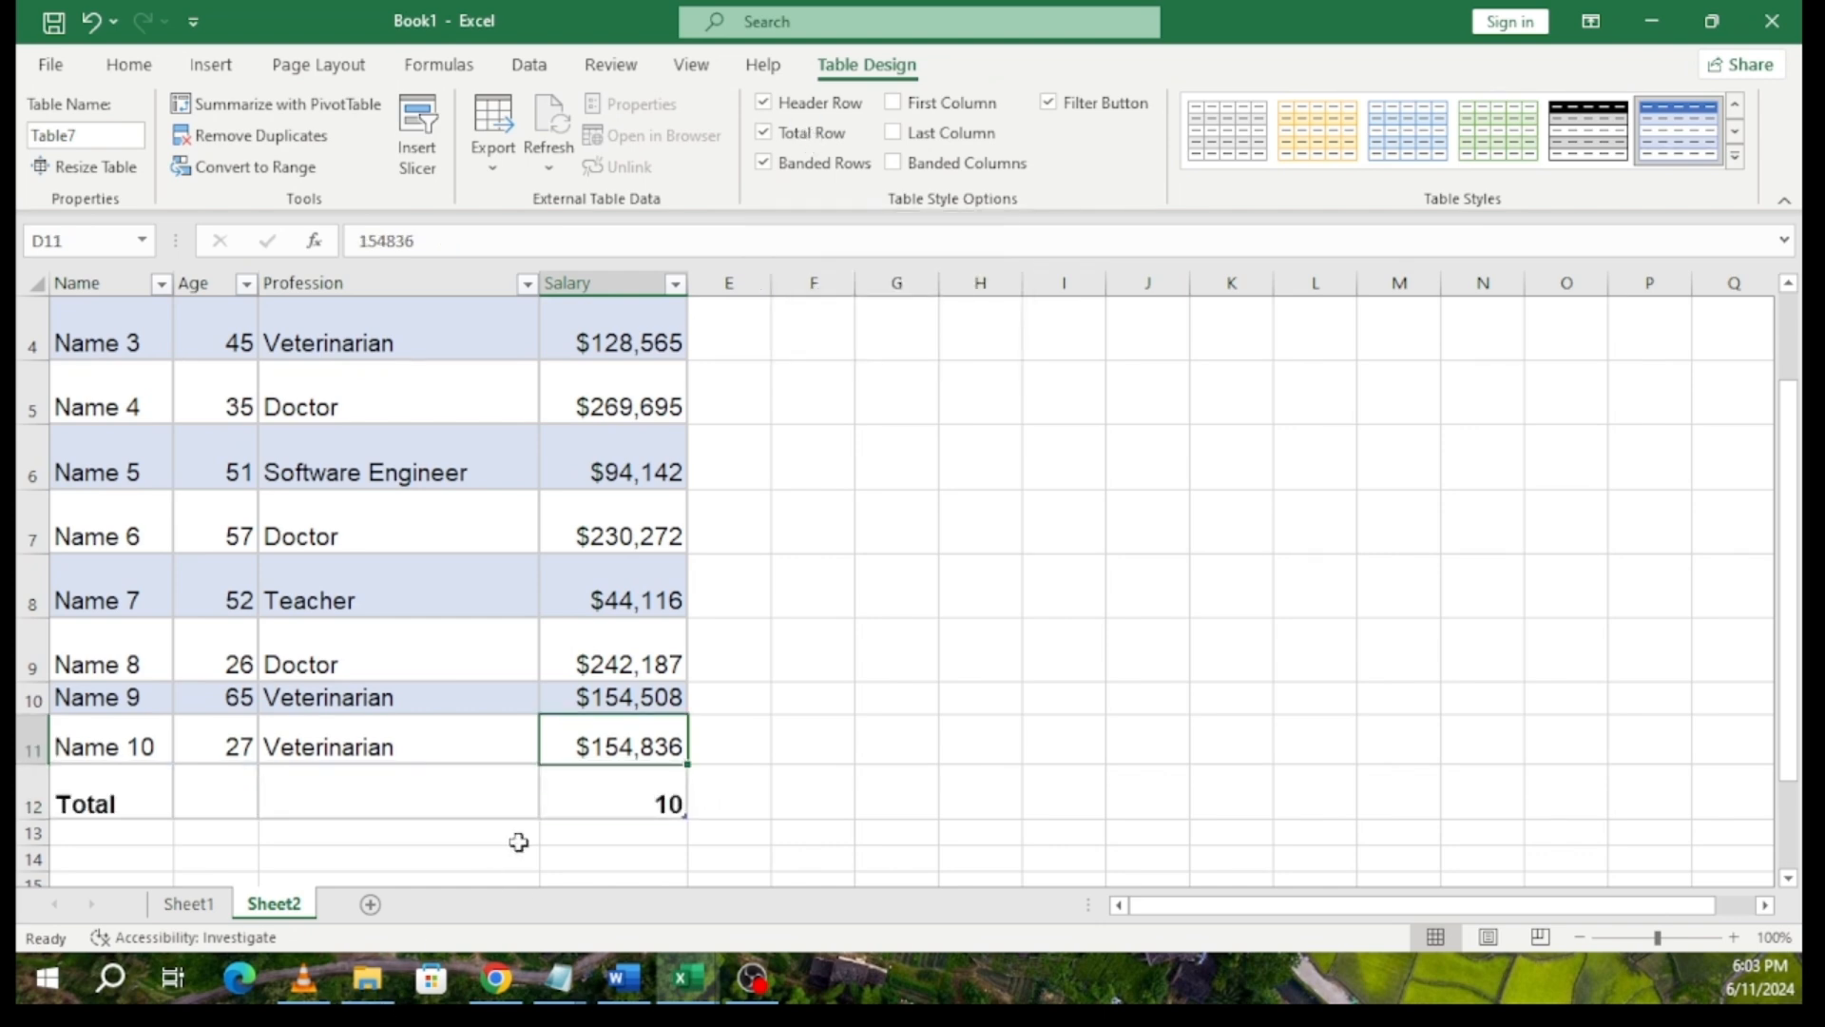
- Open the function choices for the Salary column's total cell and choose Count
click(666, 799)
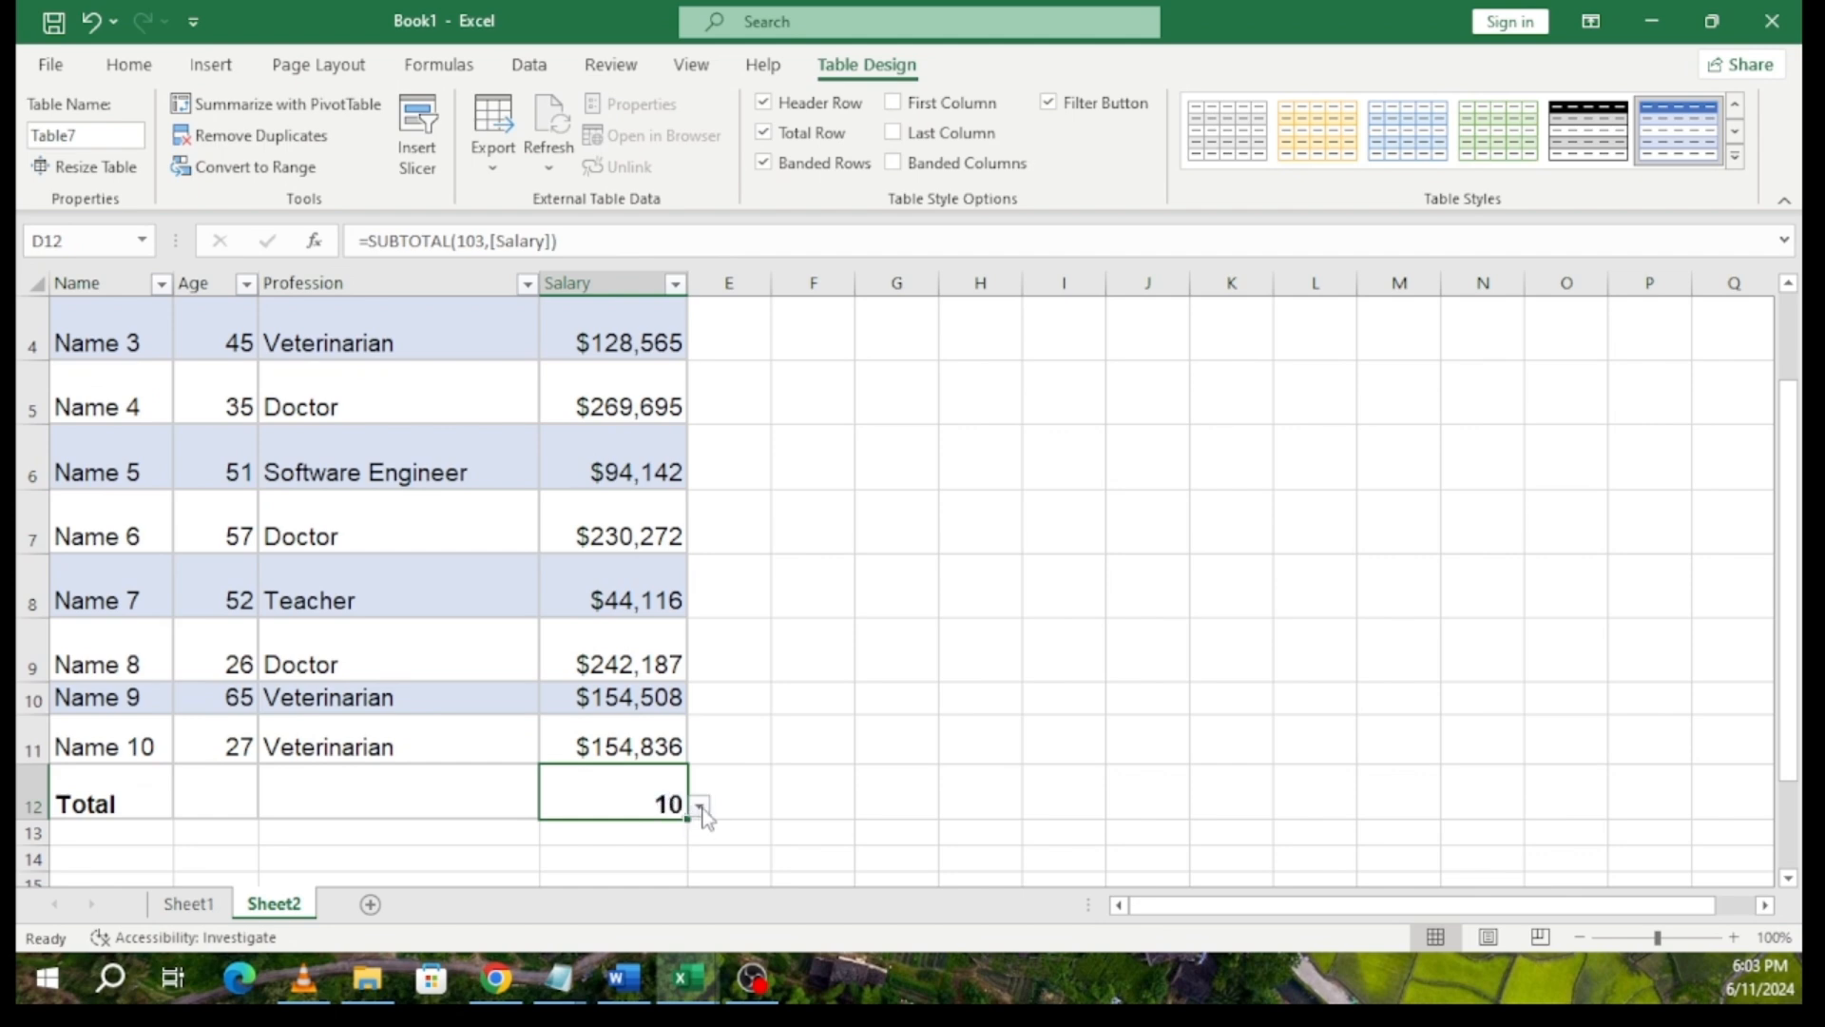
double_click(660, 804)
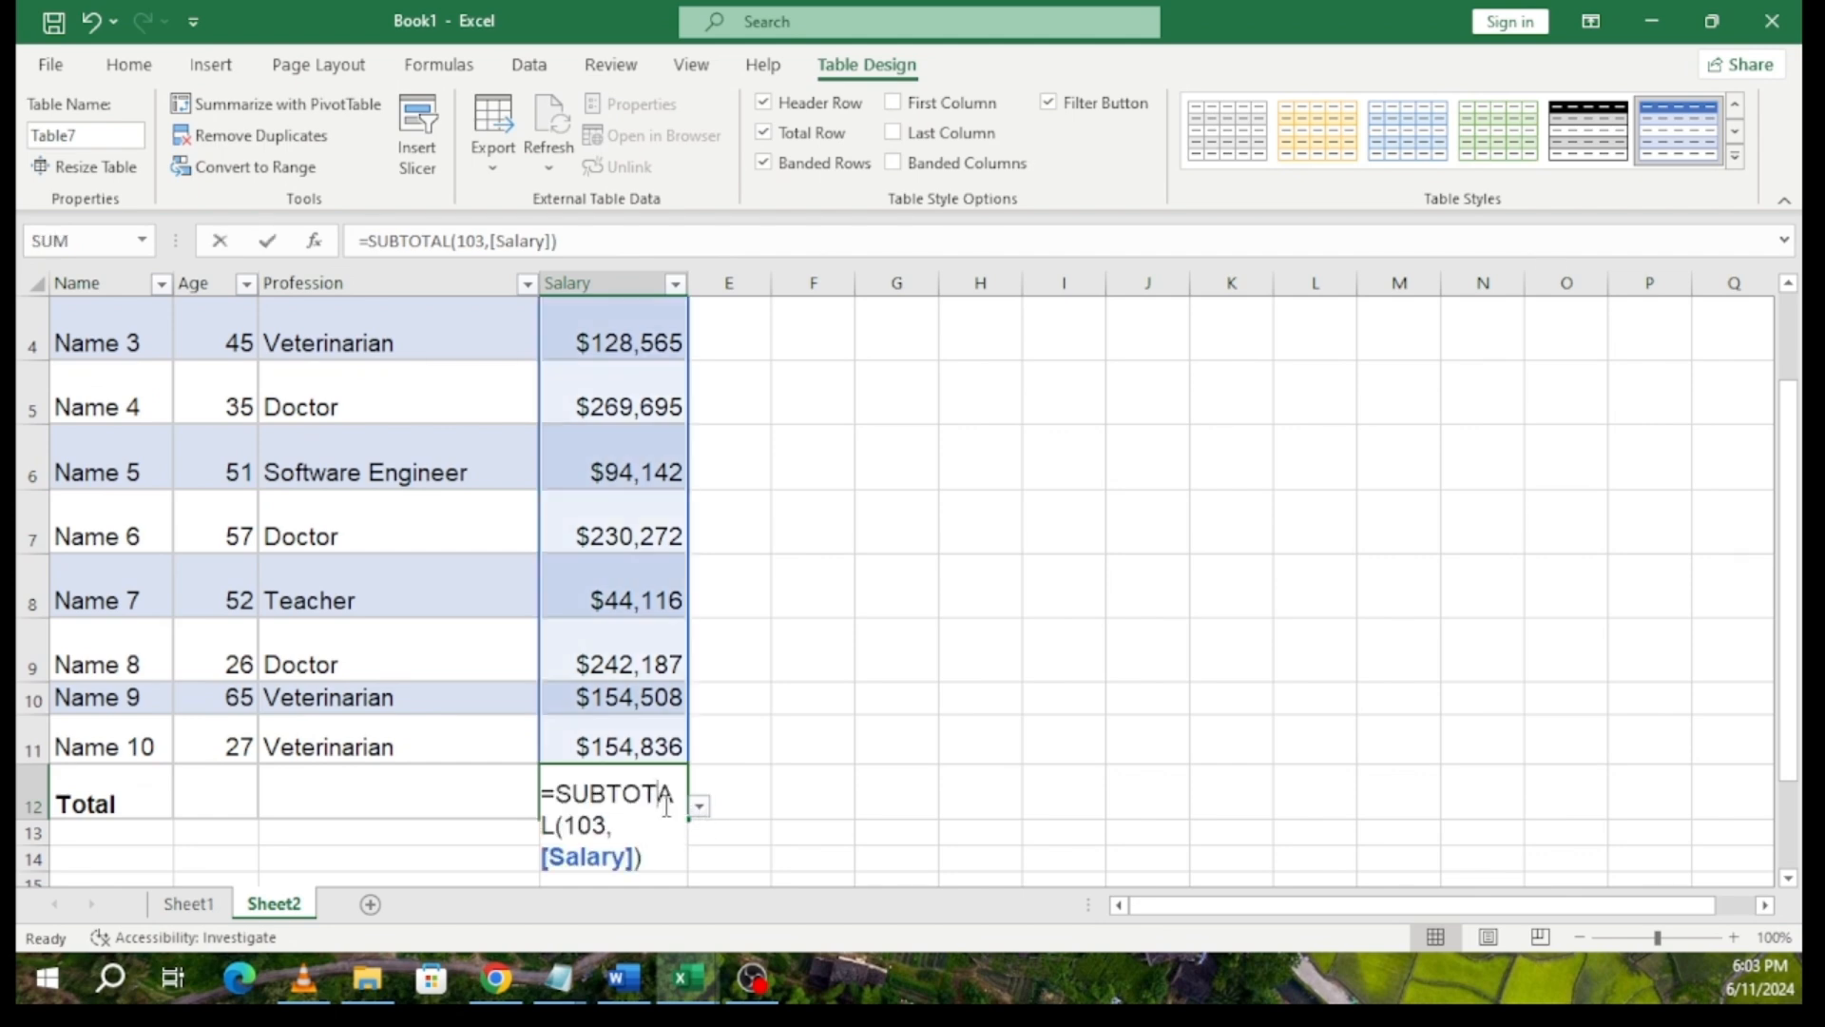
click(700, 807)
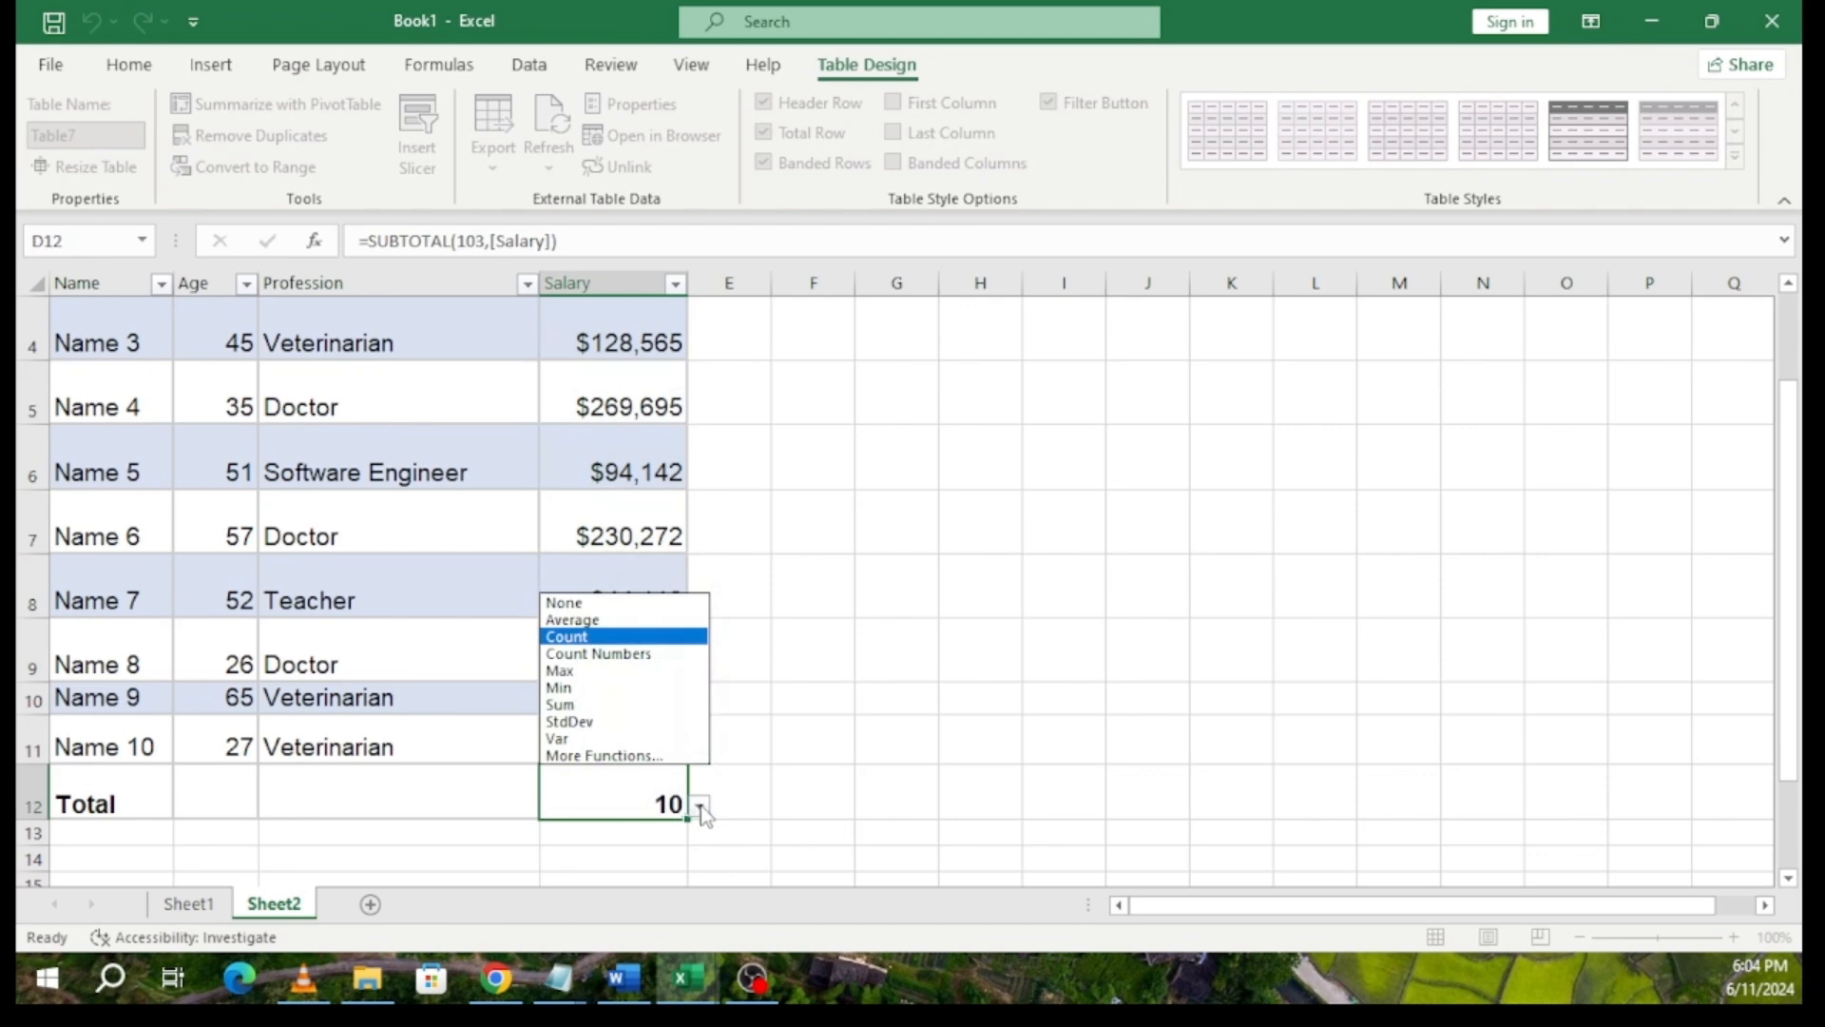
click(700, 809)
click(701, 809)
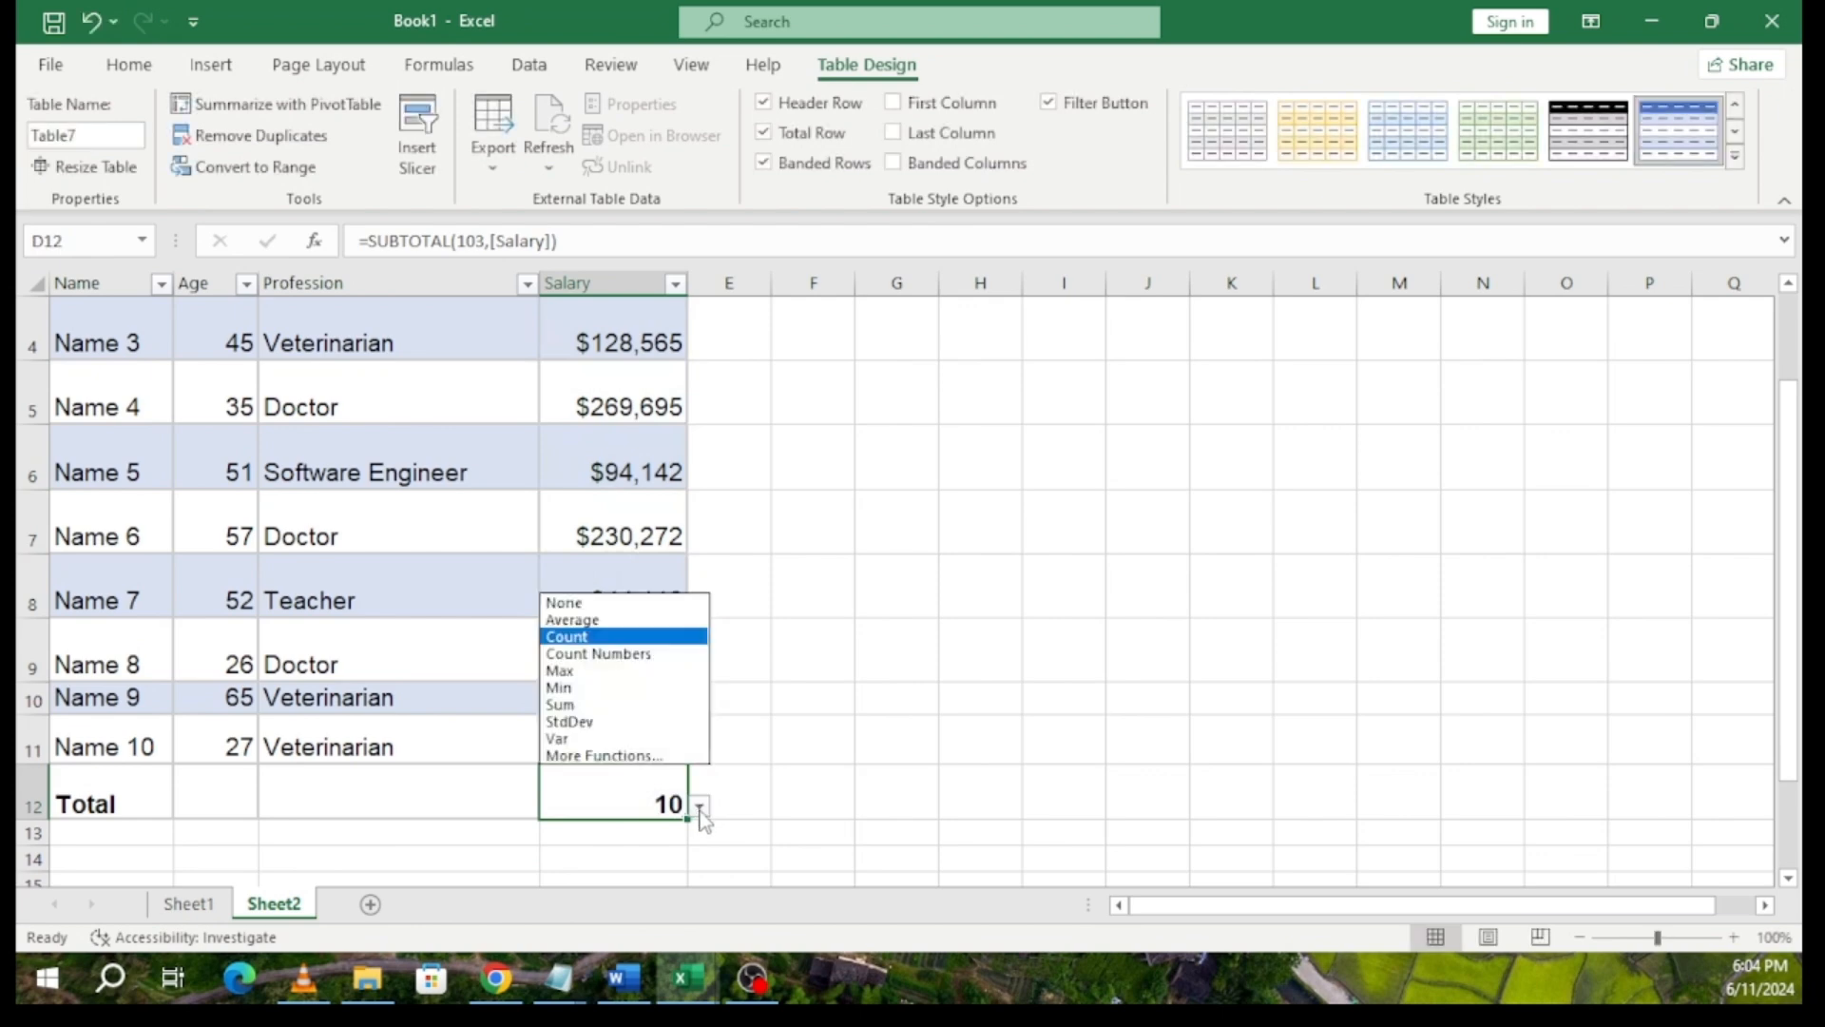
click(582, 637)
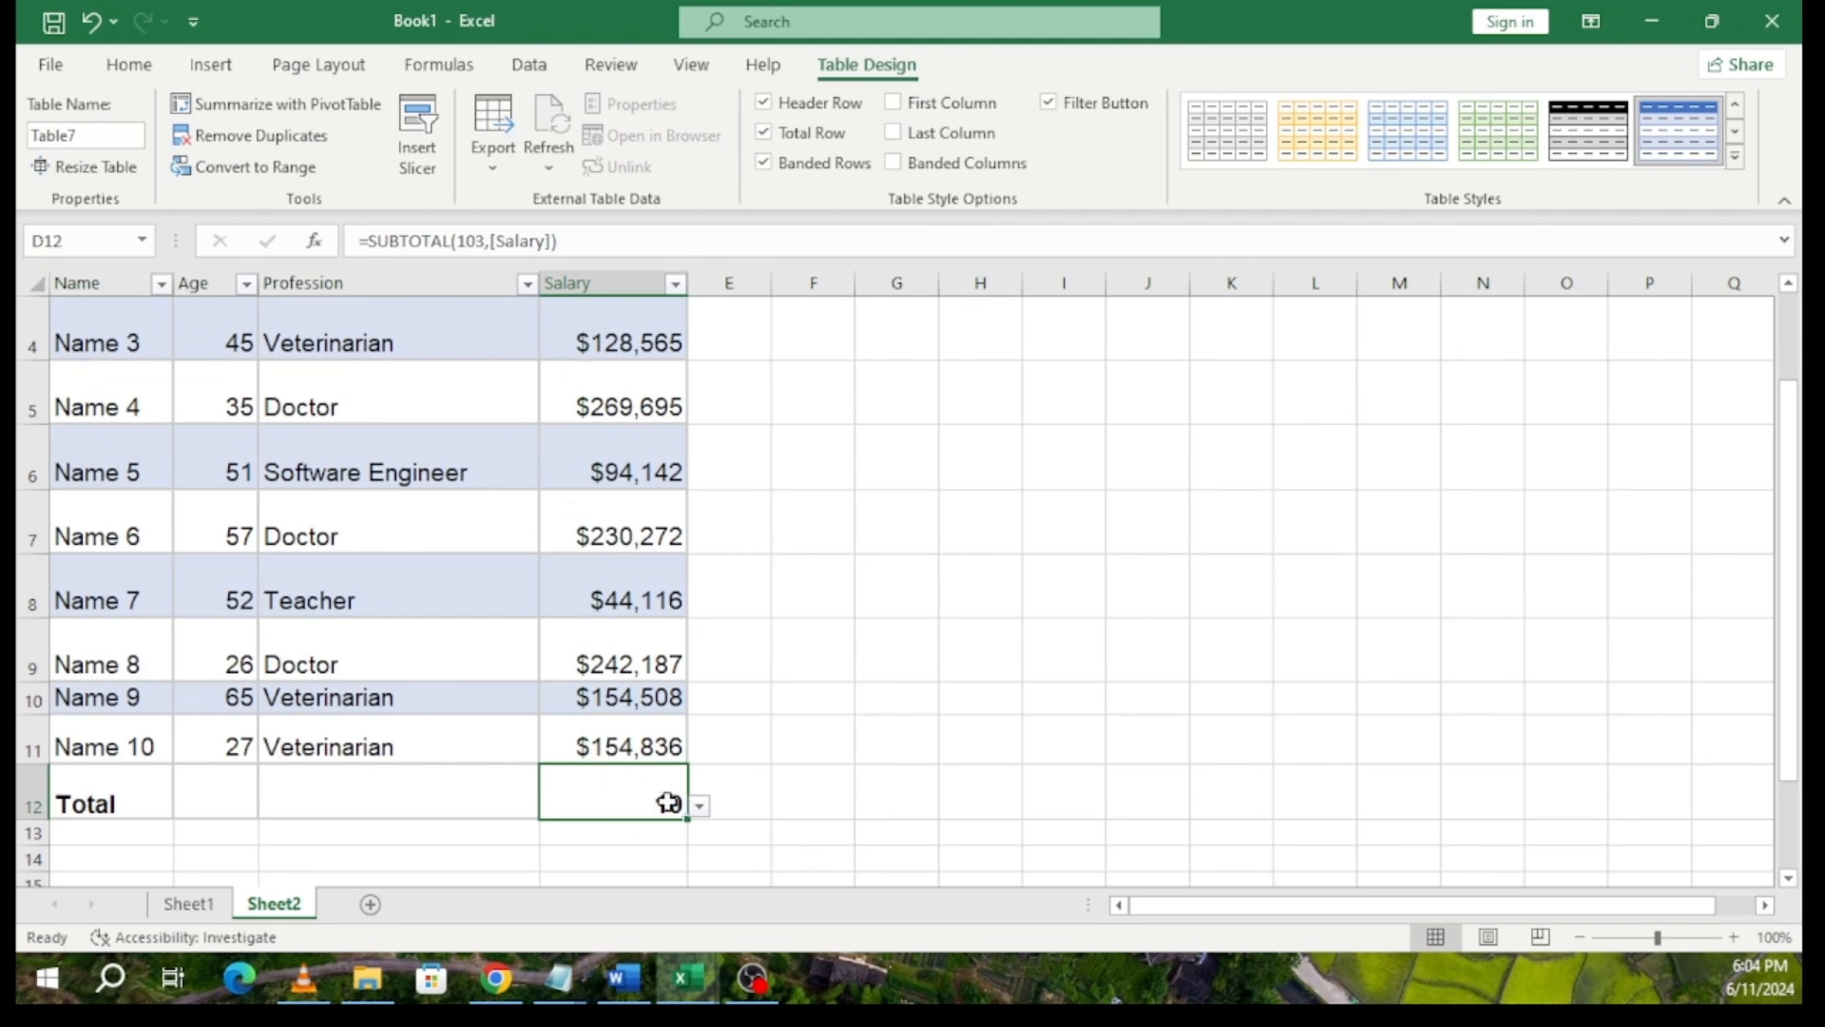
- Change the Salary column's total function to Sum and after that to Average
click(700, 807)
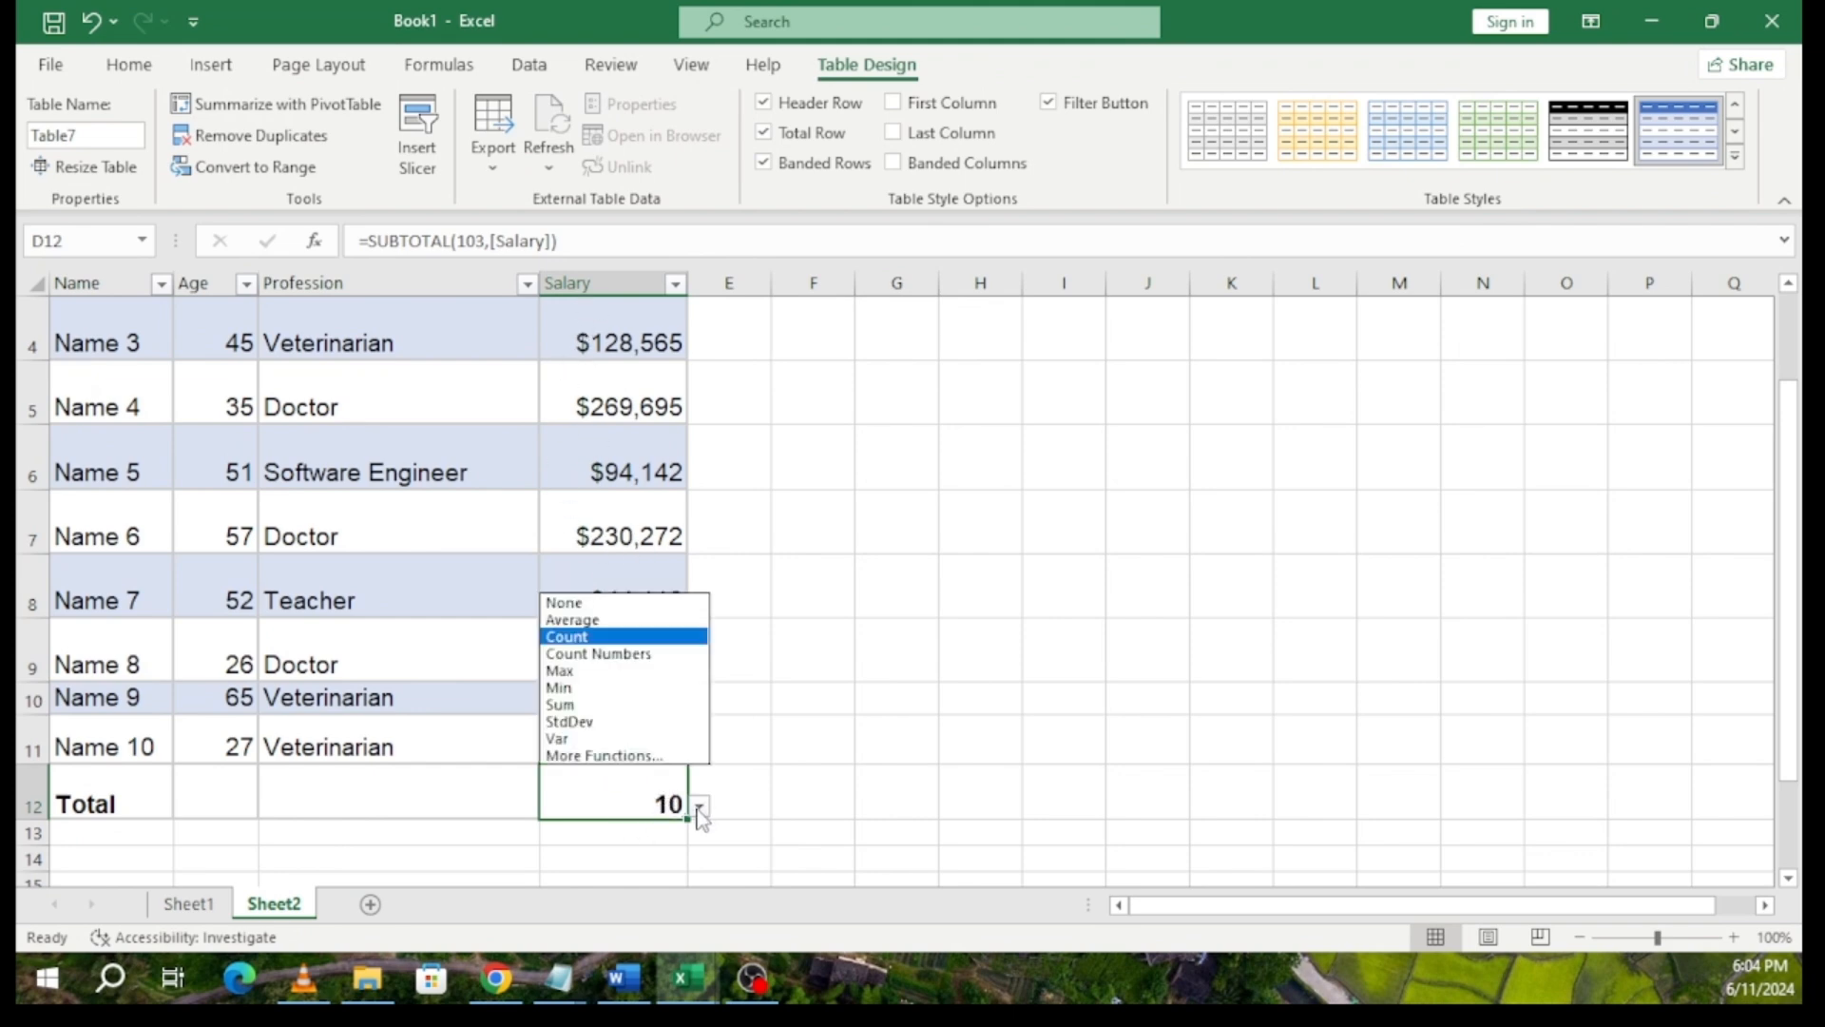
click(613, 706)
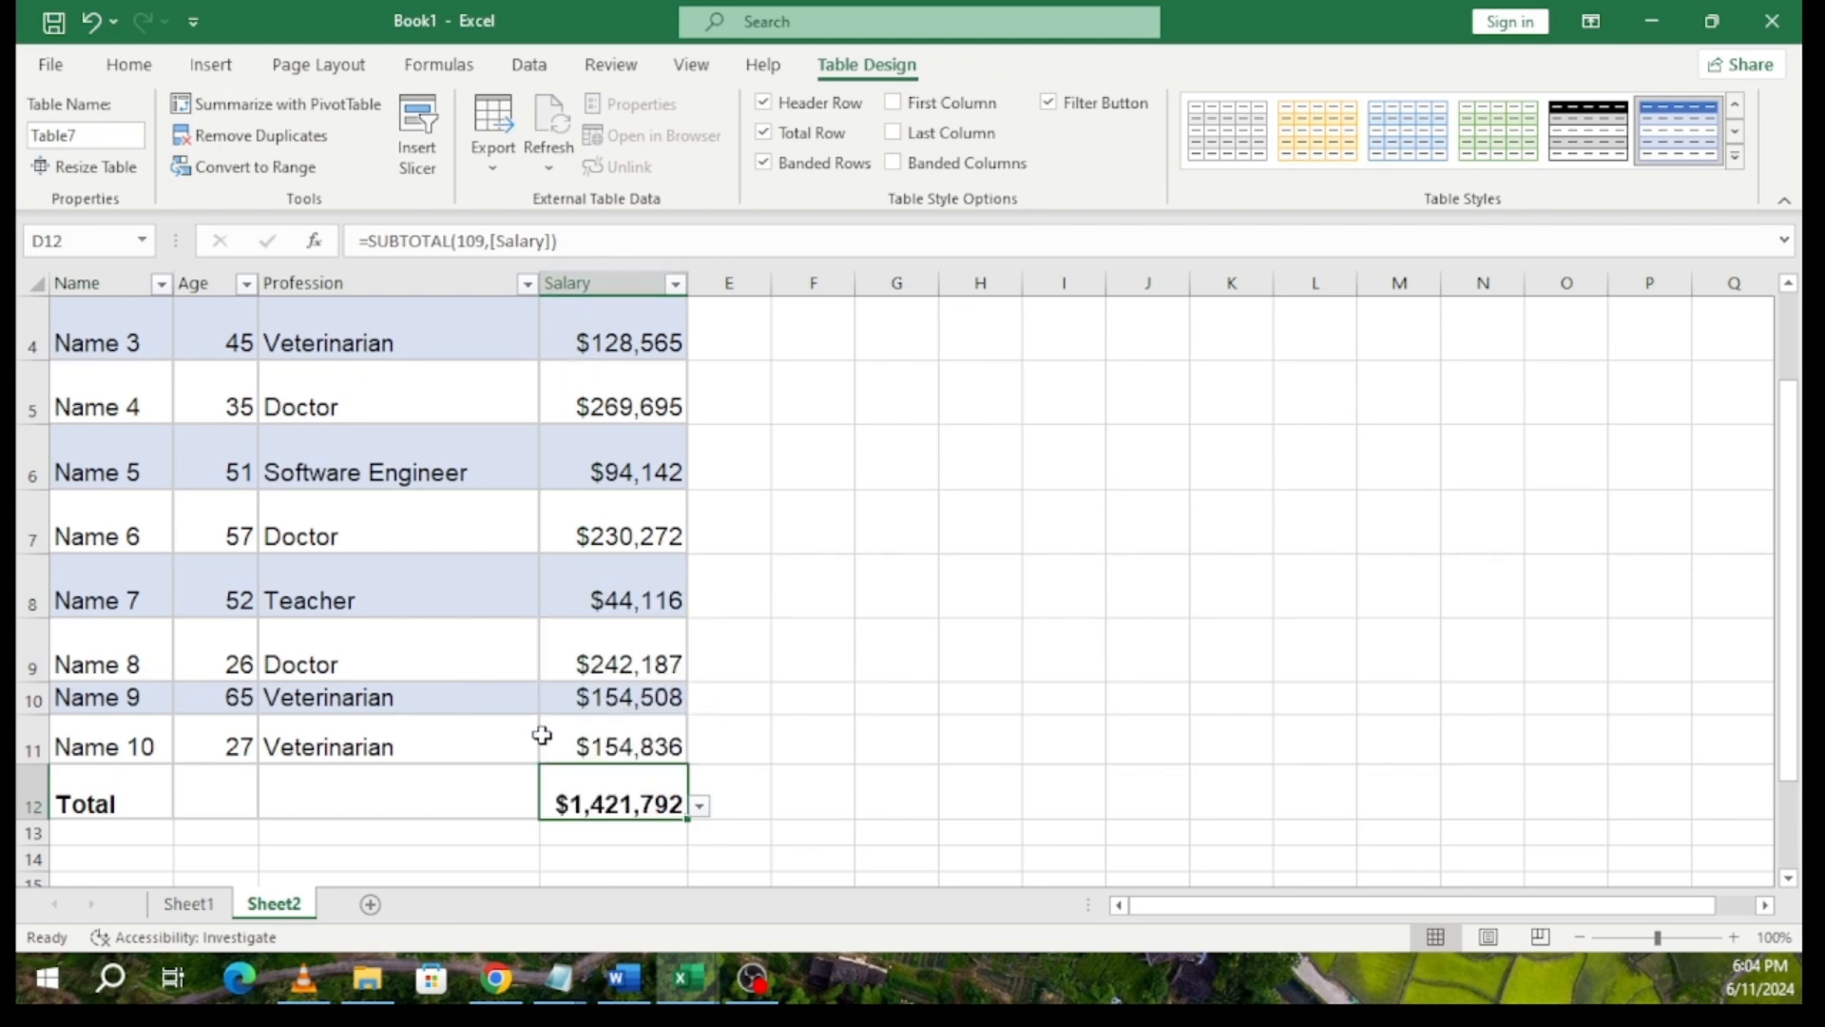
click(702, 807)
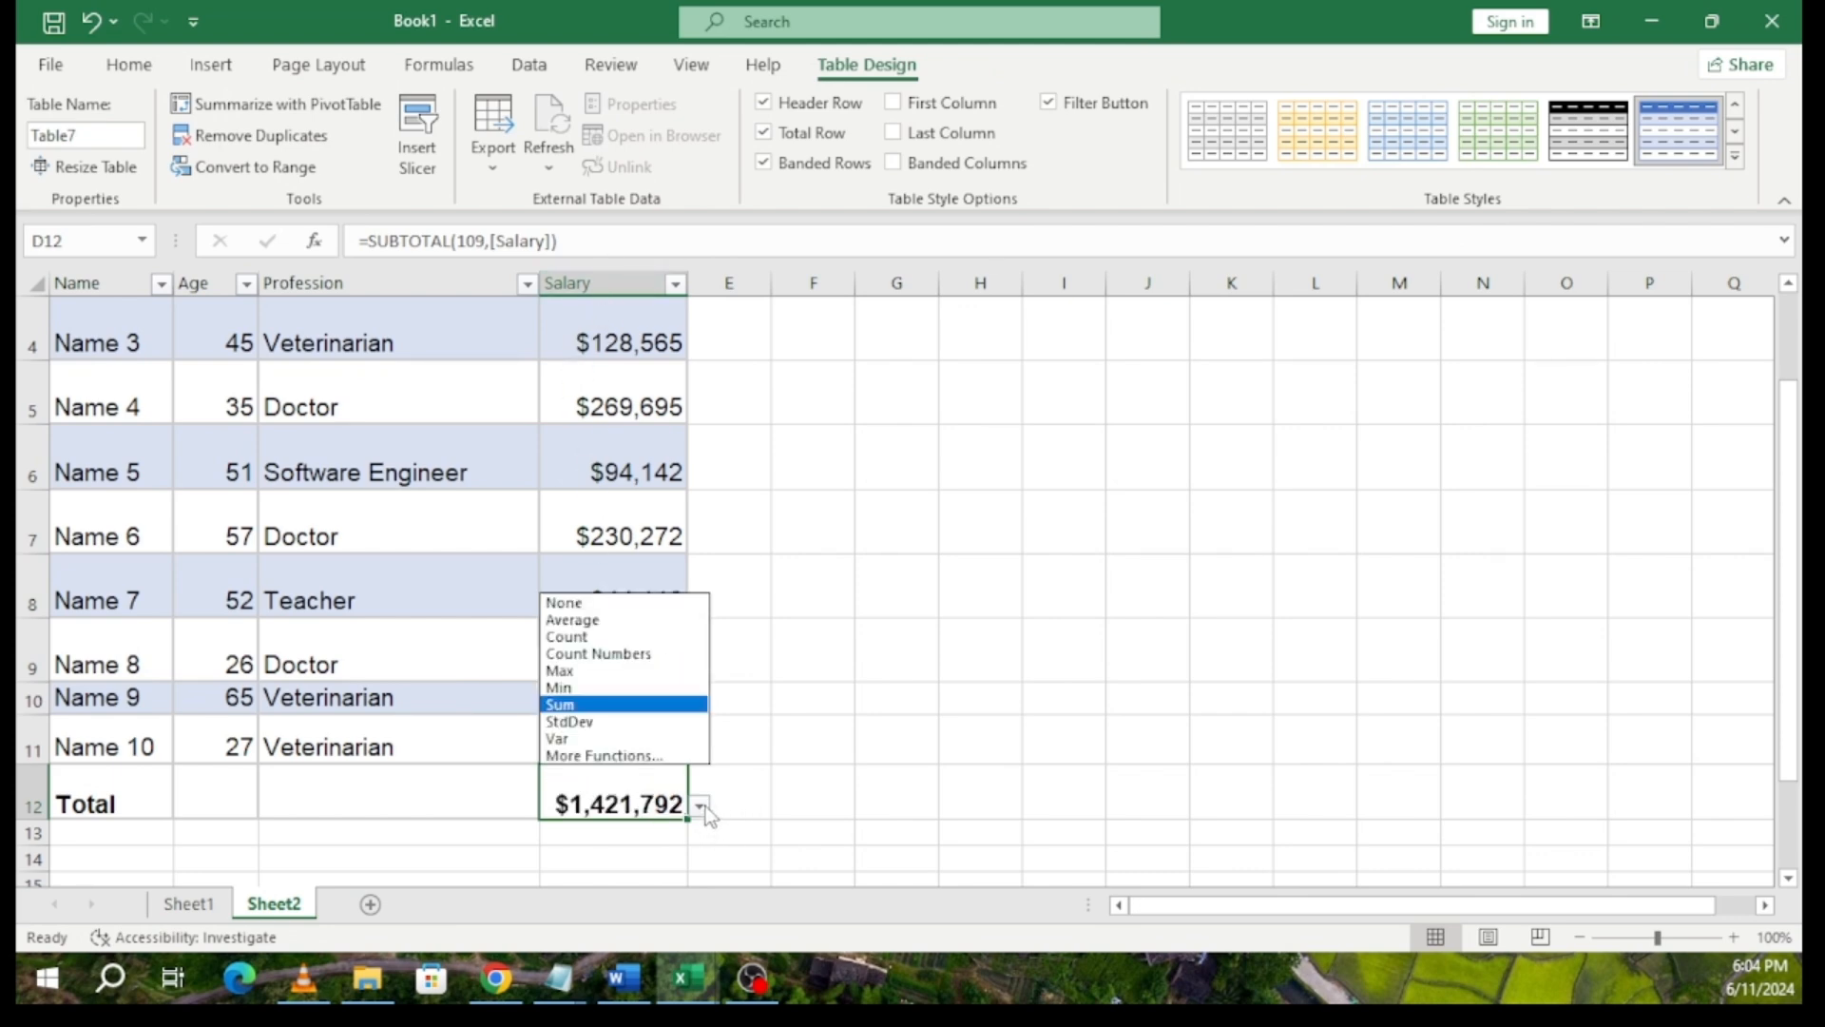
click(597, 622)
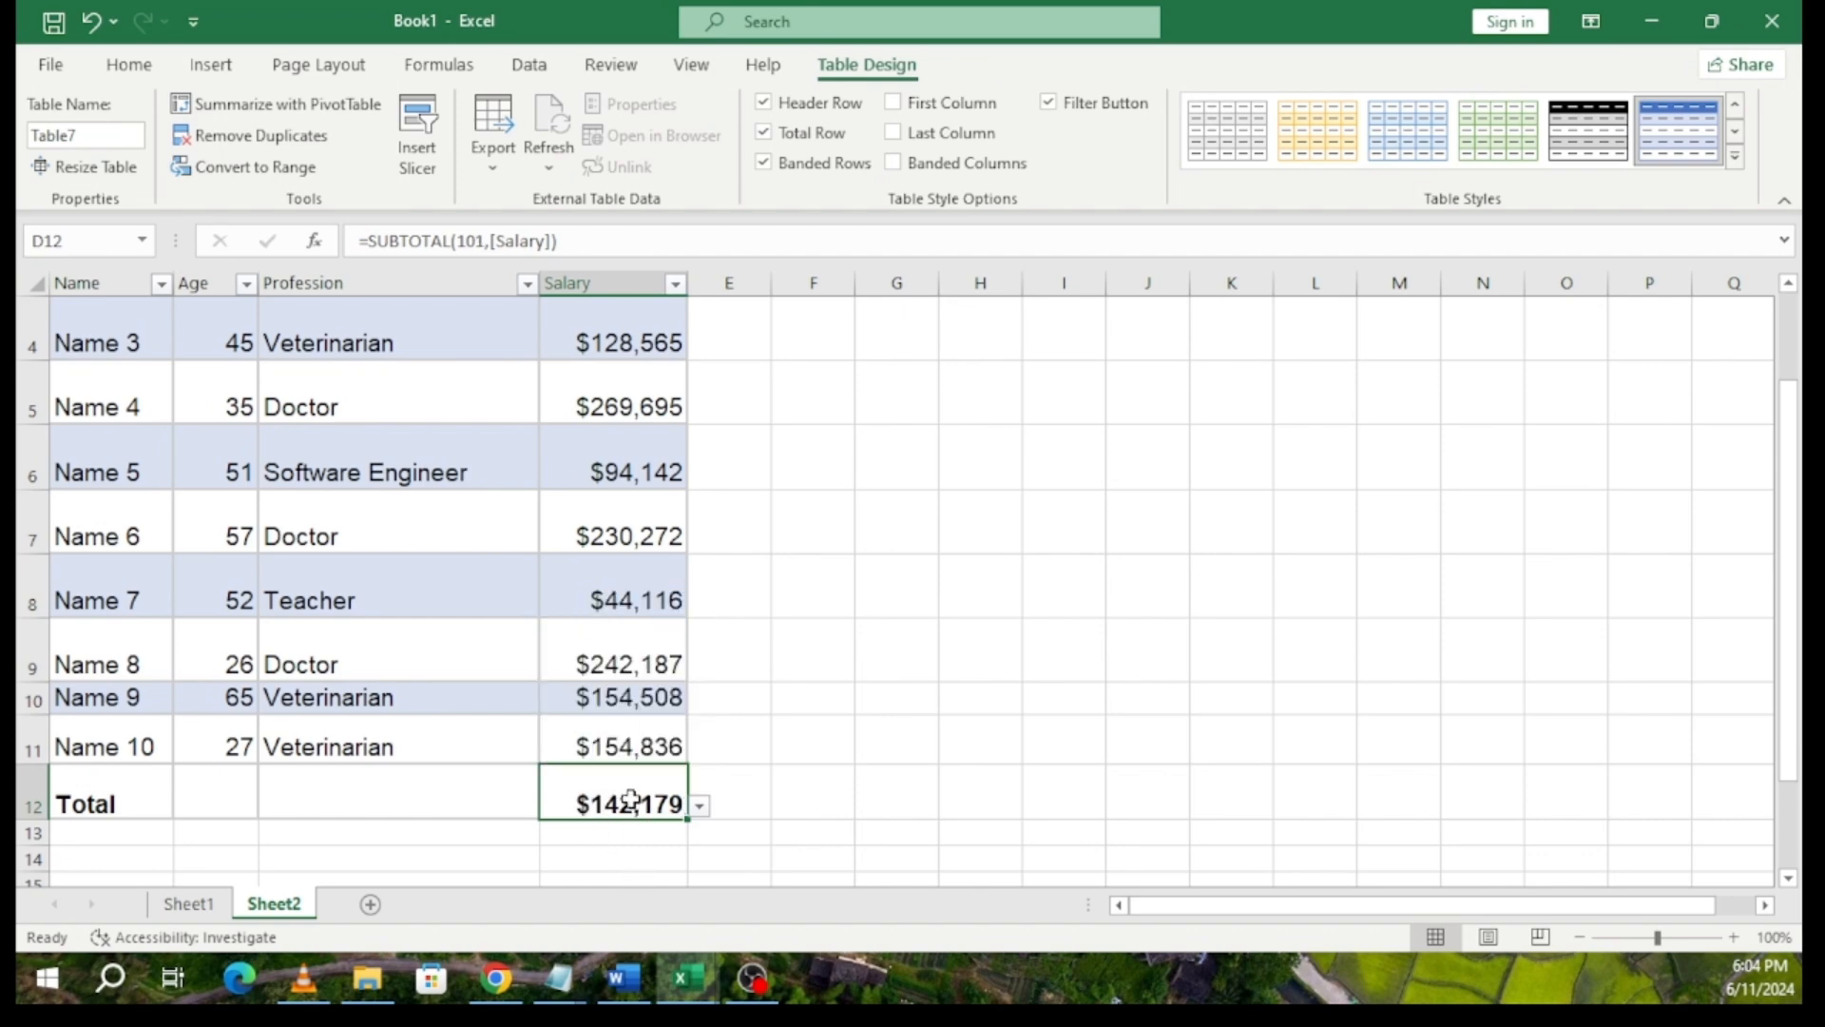
click(195, 903)
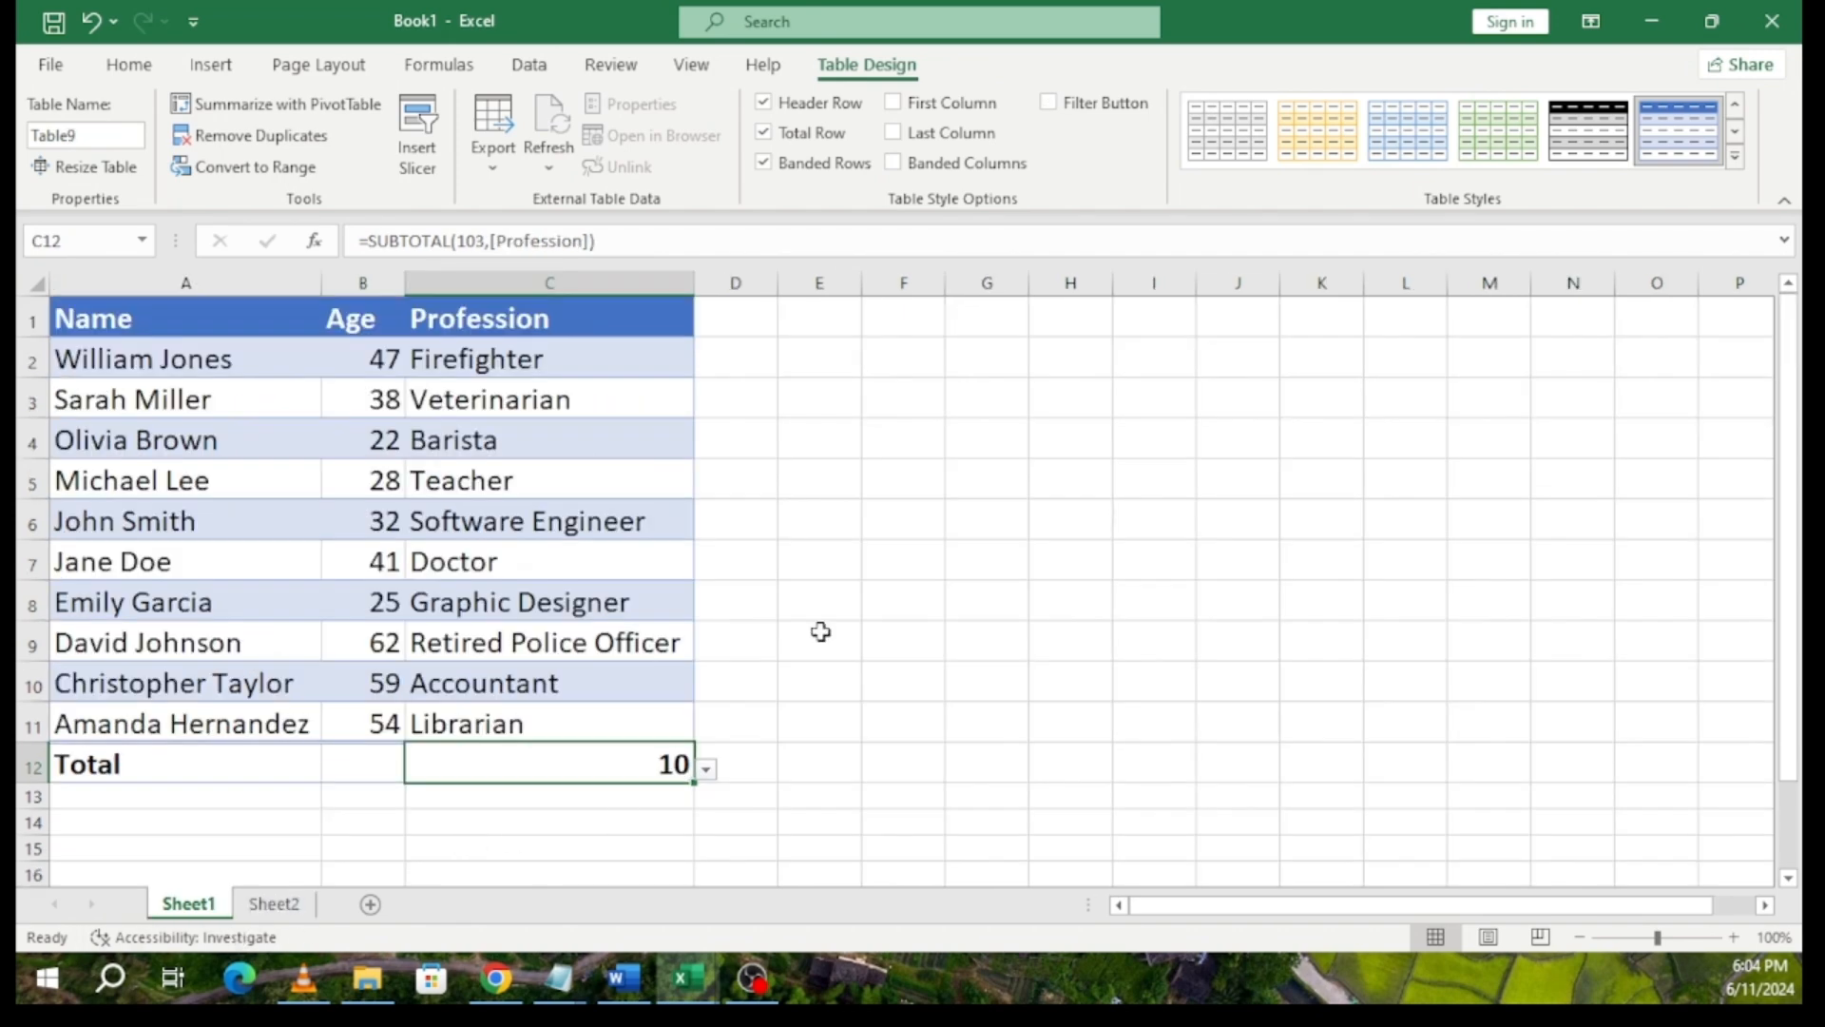
click(274, 904)
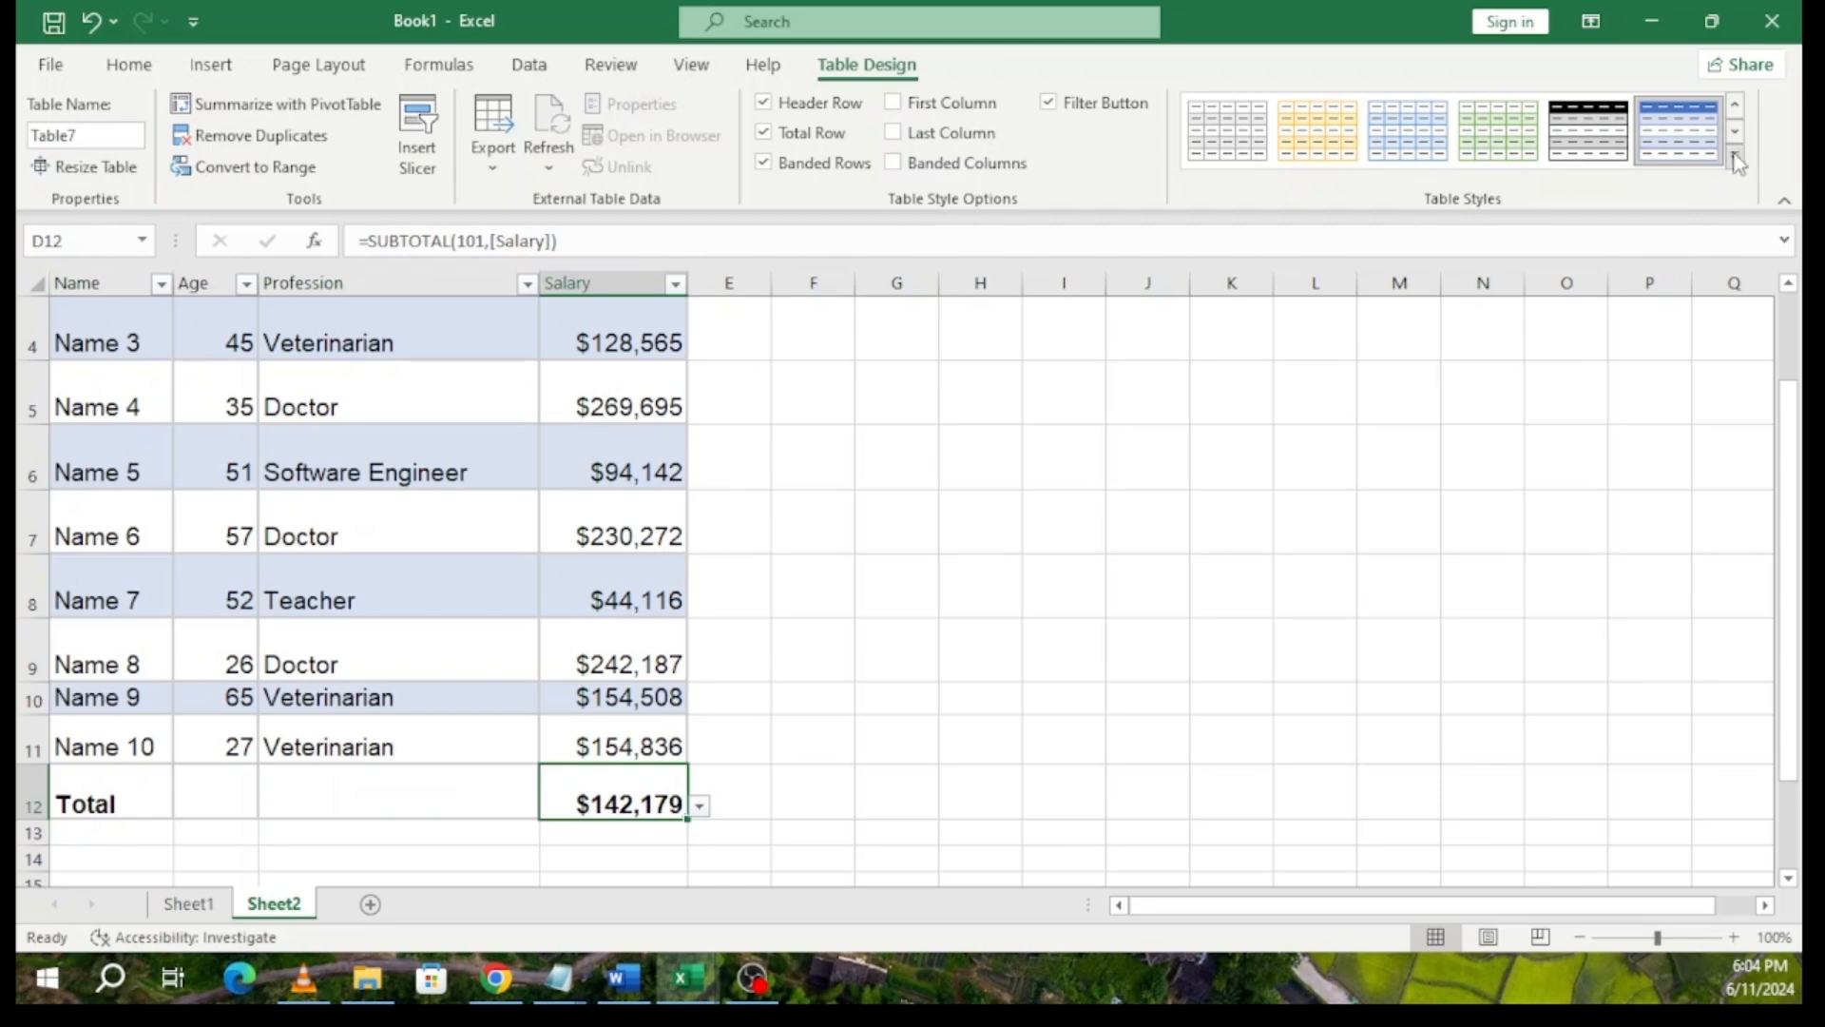
- Try the orange medium table style with banded rows on the Sheet2 table, and clear the table's style
click(1736, 160)
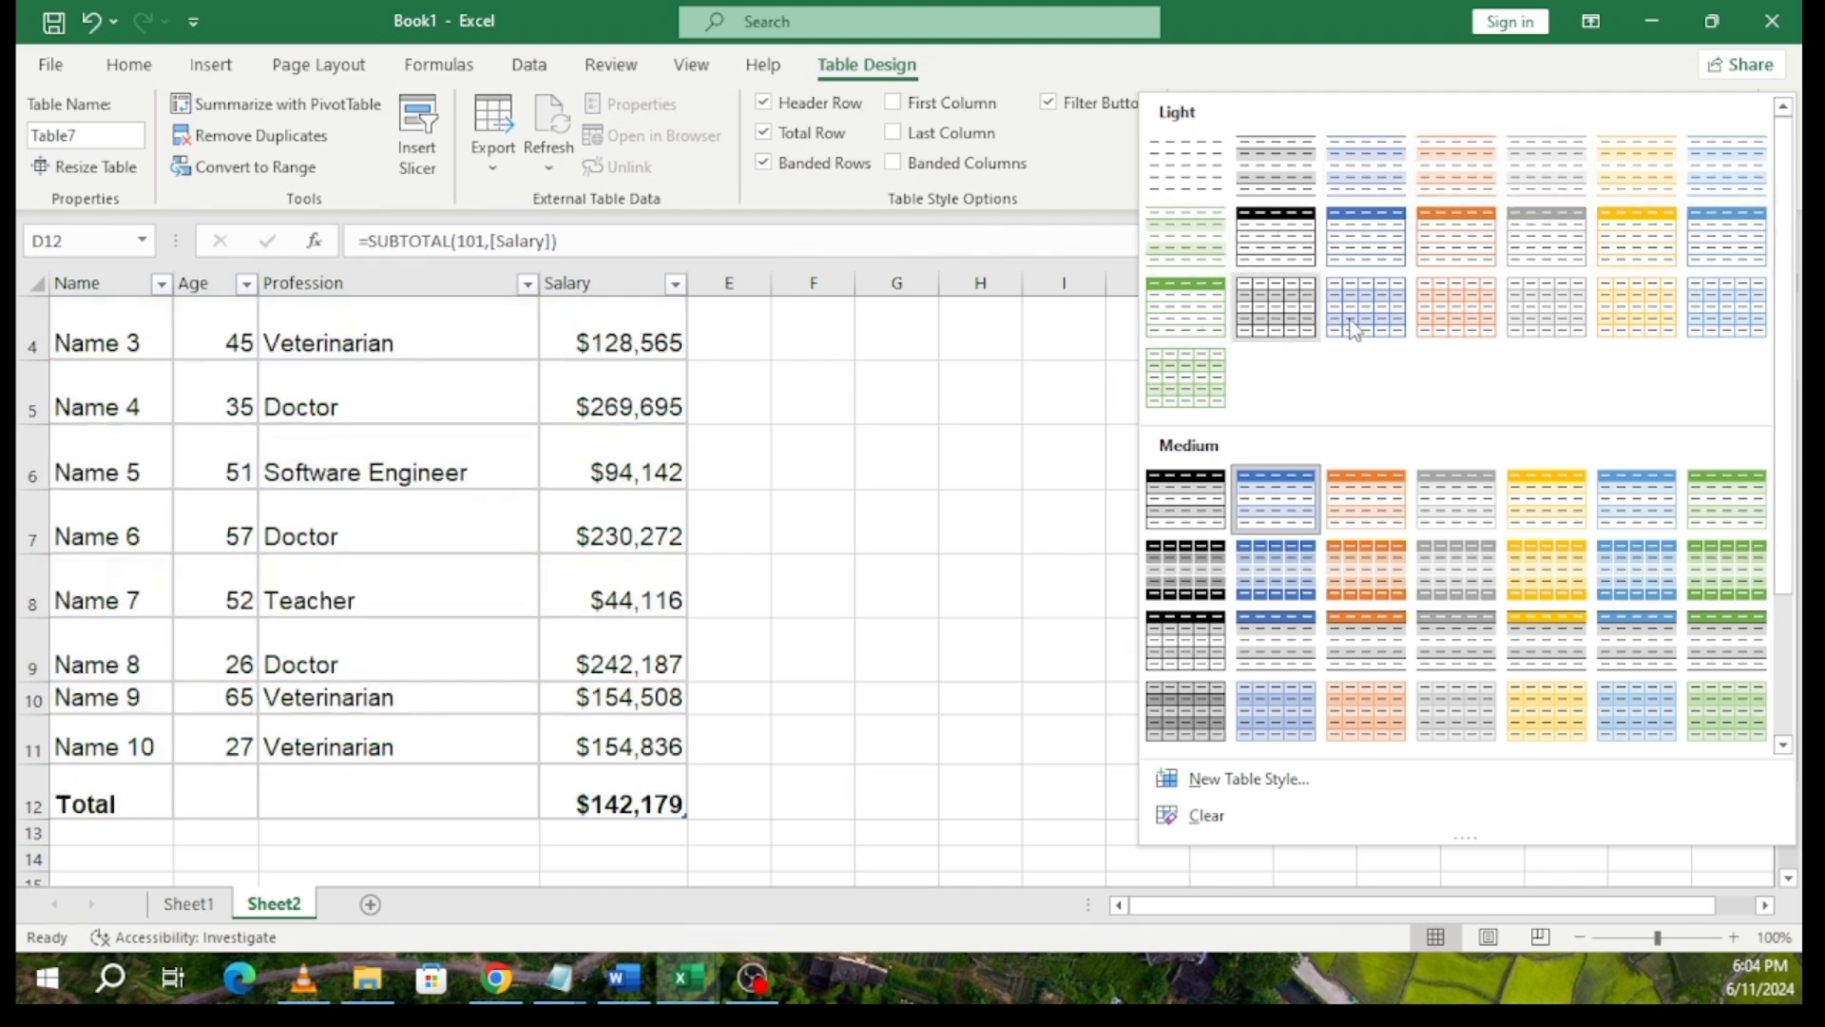
click(1366, 521)
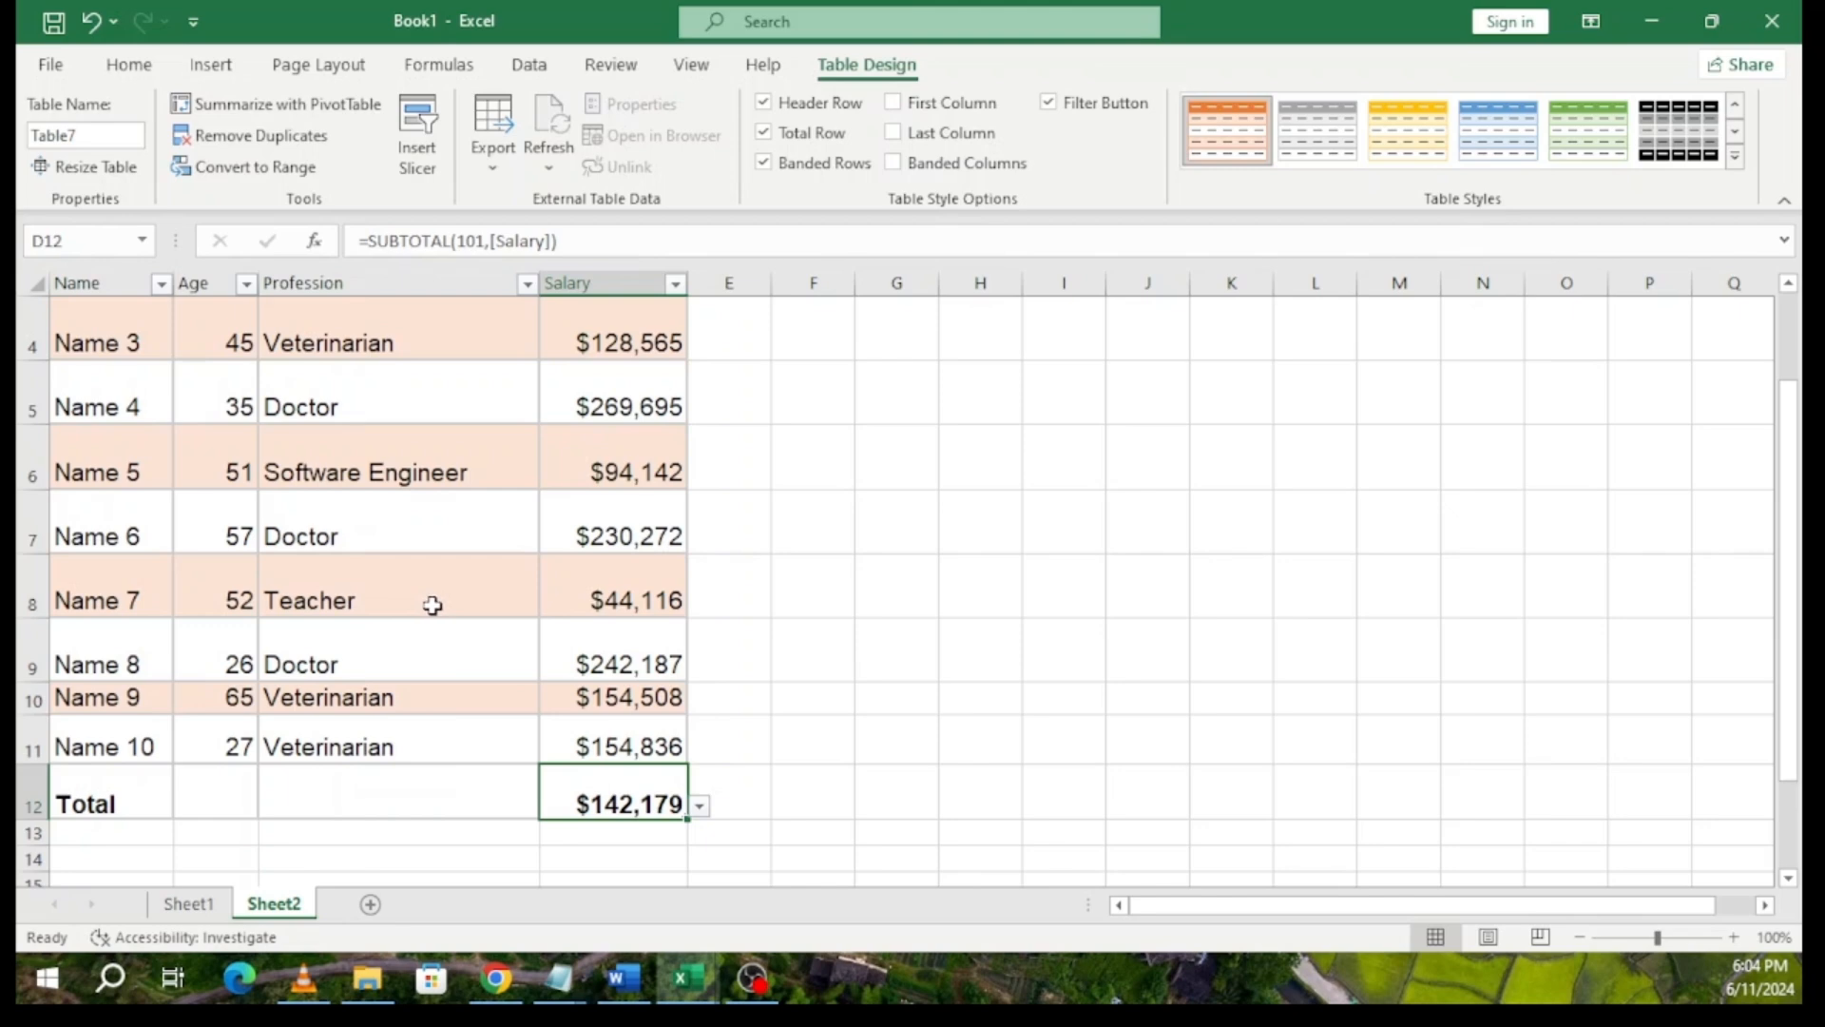
click(1736, 156)
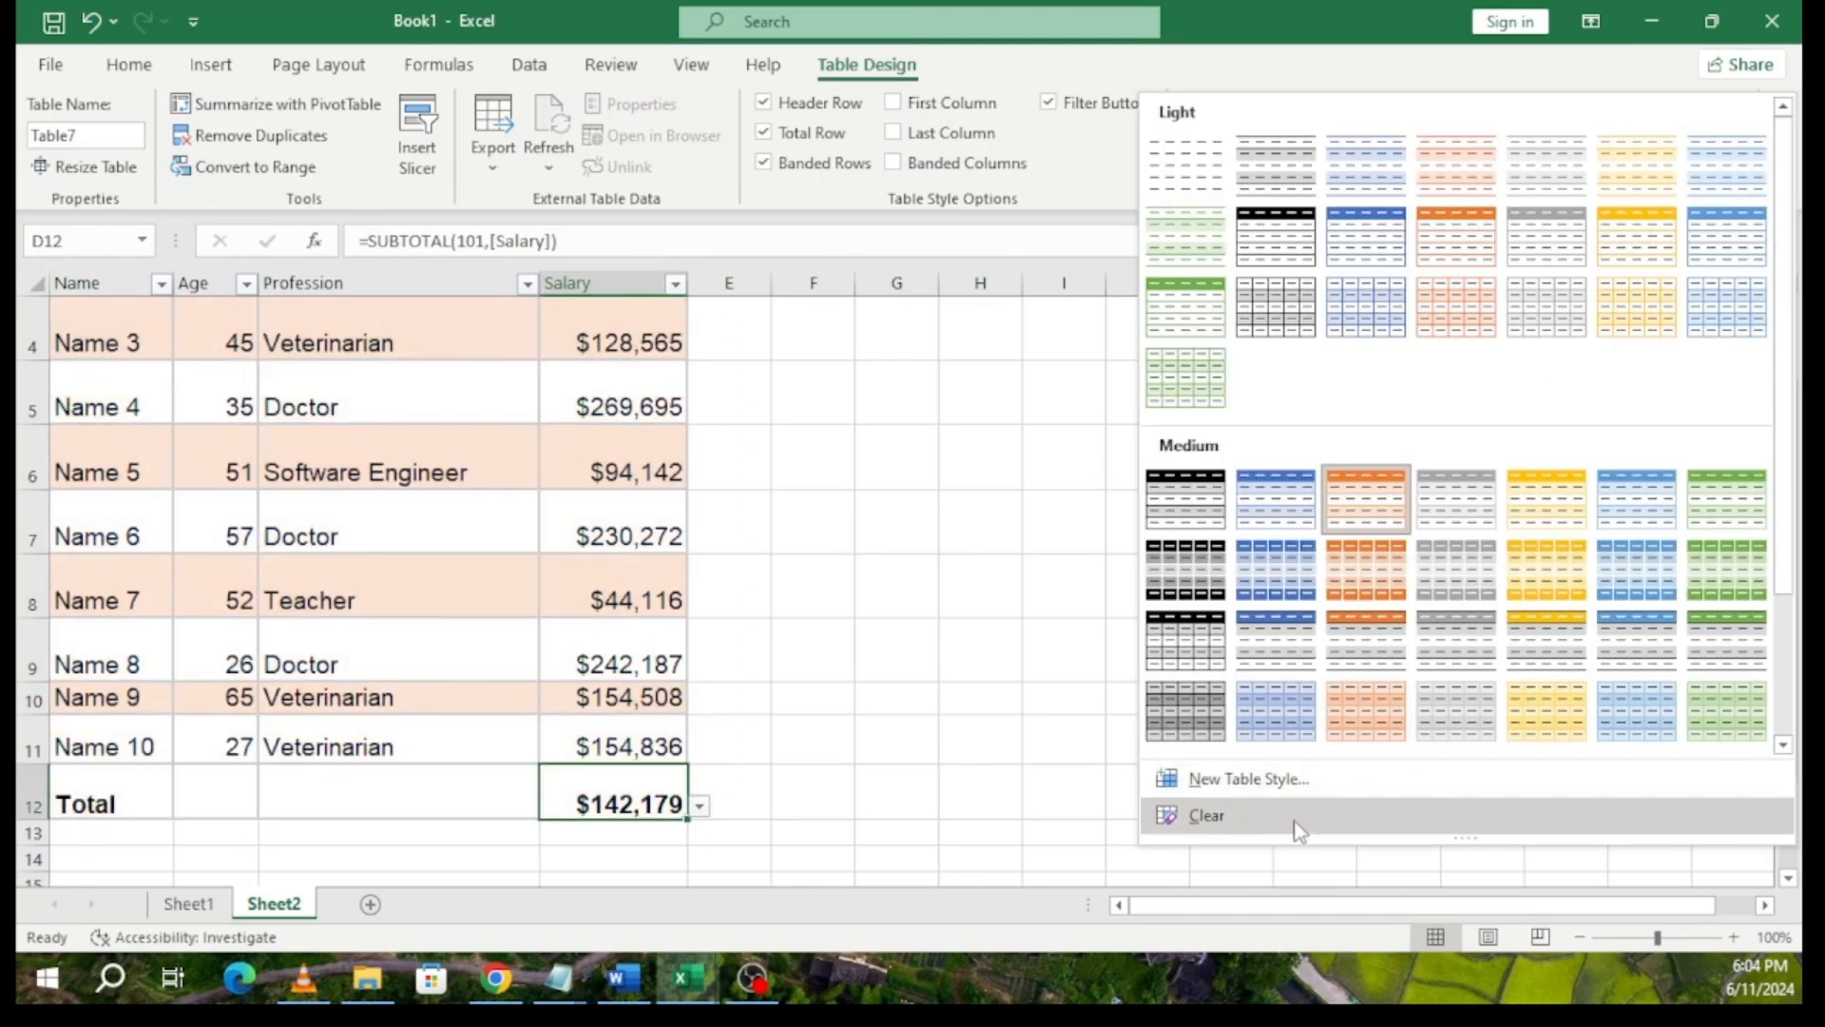
click(1219, 825)
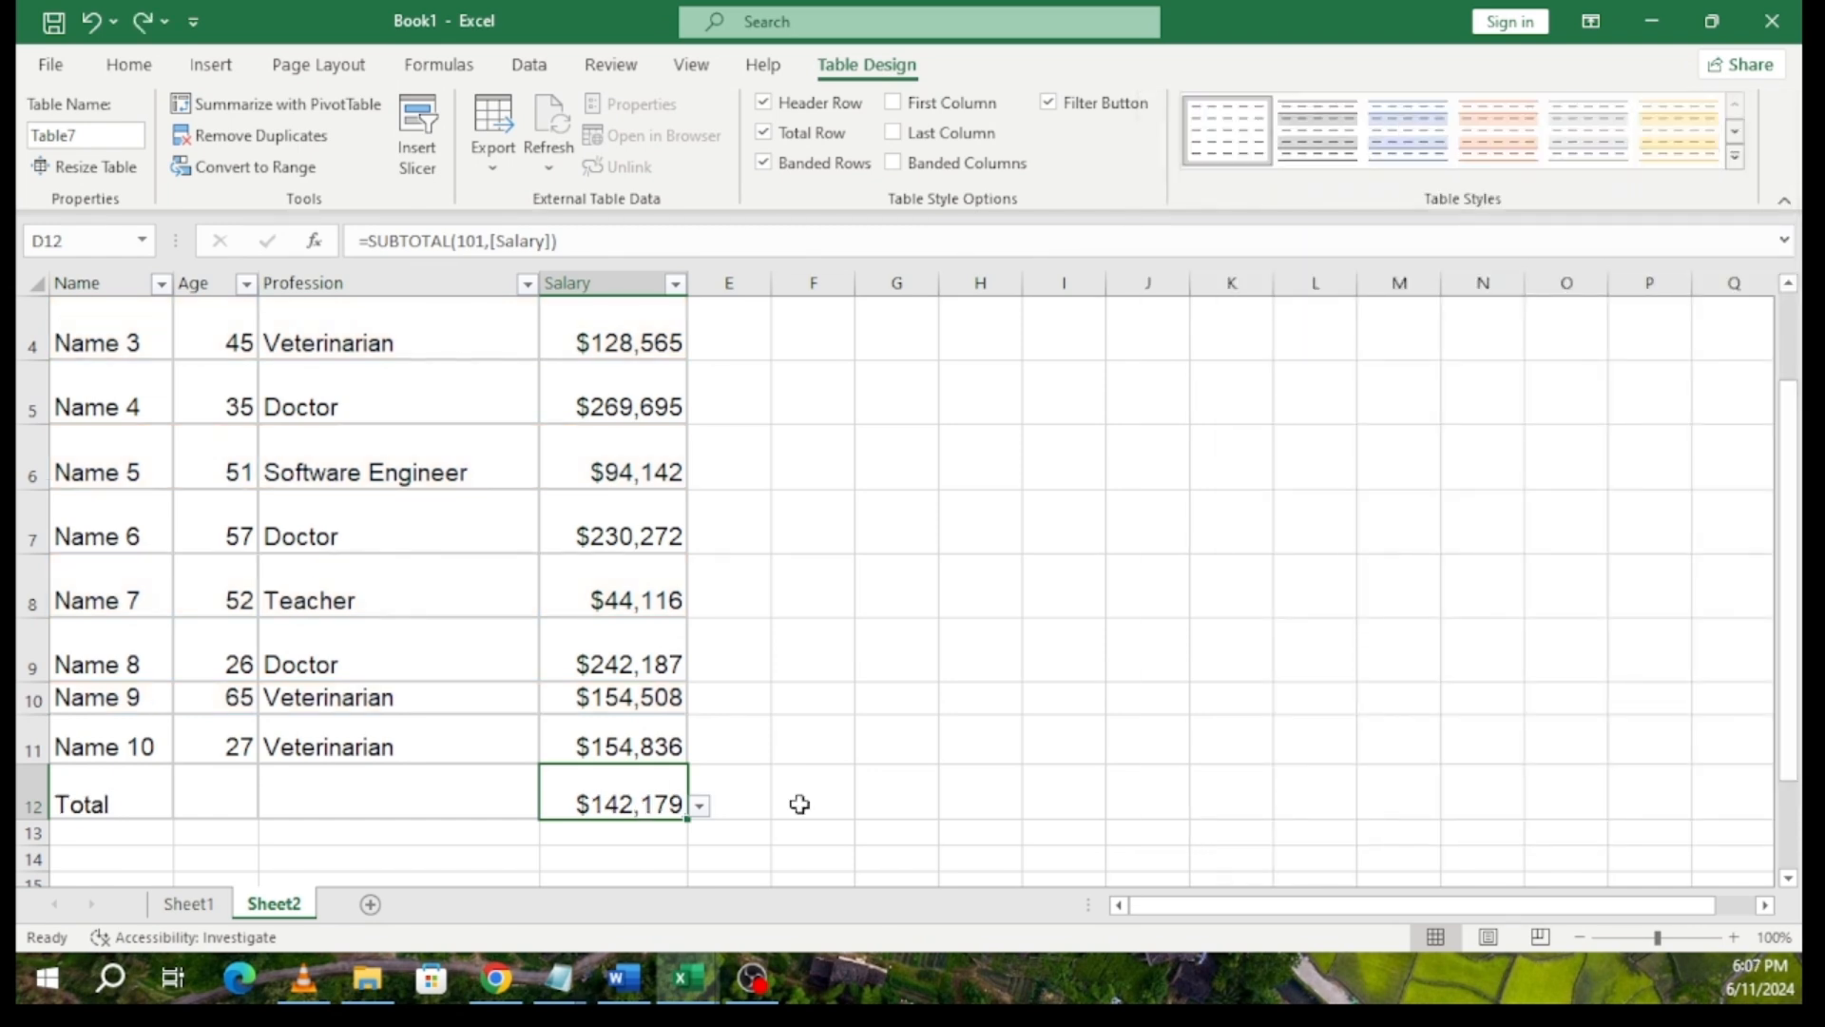
- Select the whole Sheet2 table including its header and total row, and apply all borders with the thick solid line style
scroll(793, 686, up, 1)
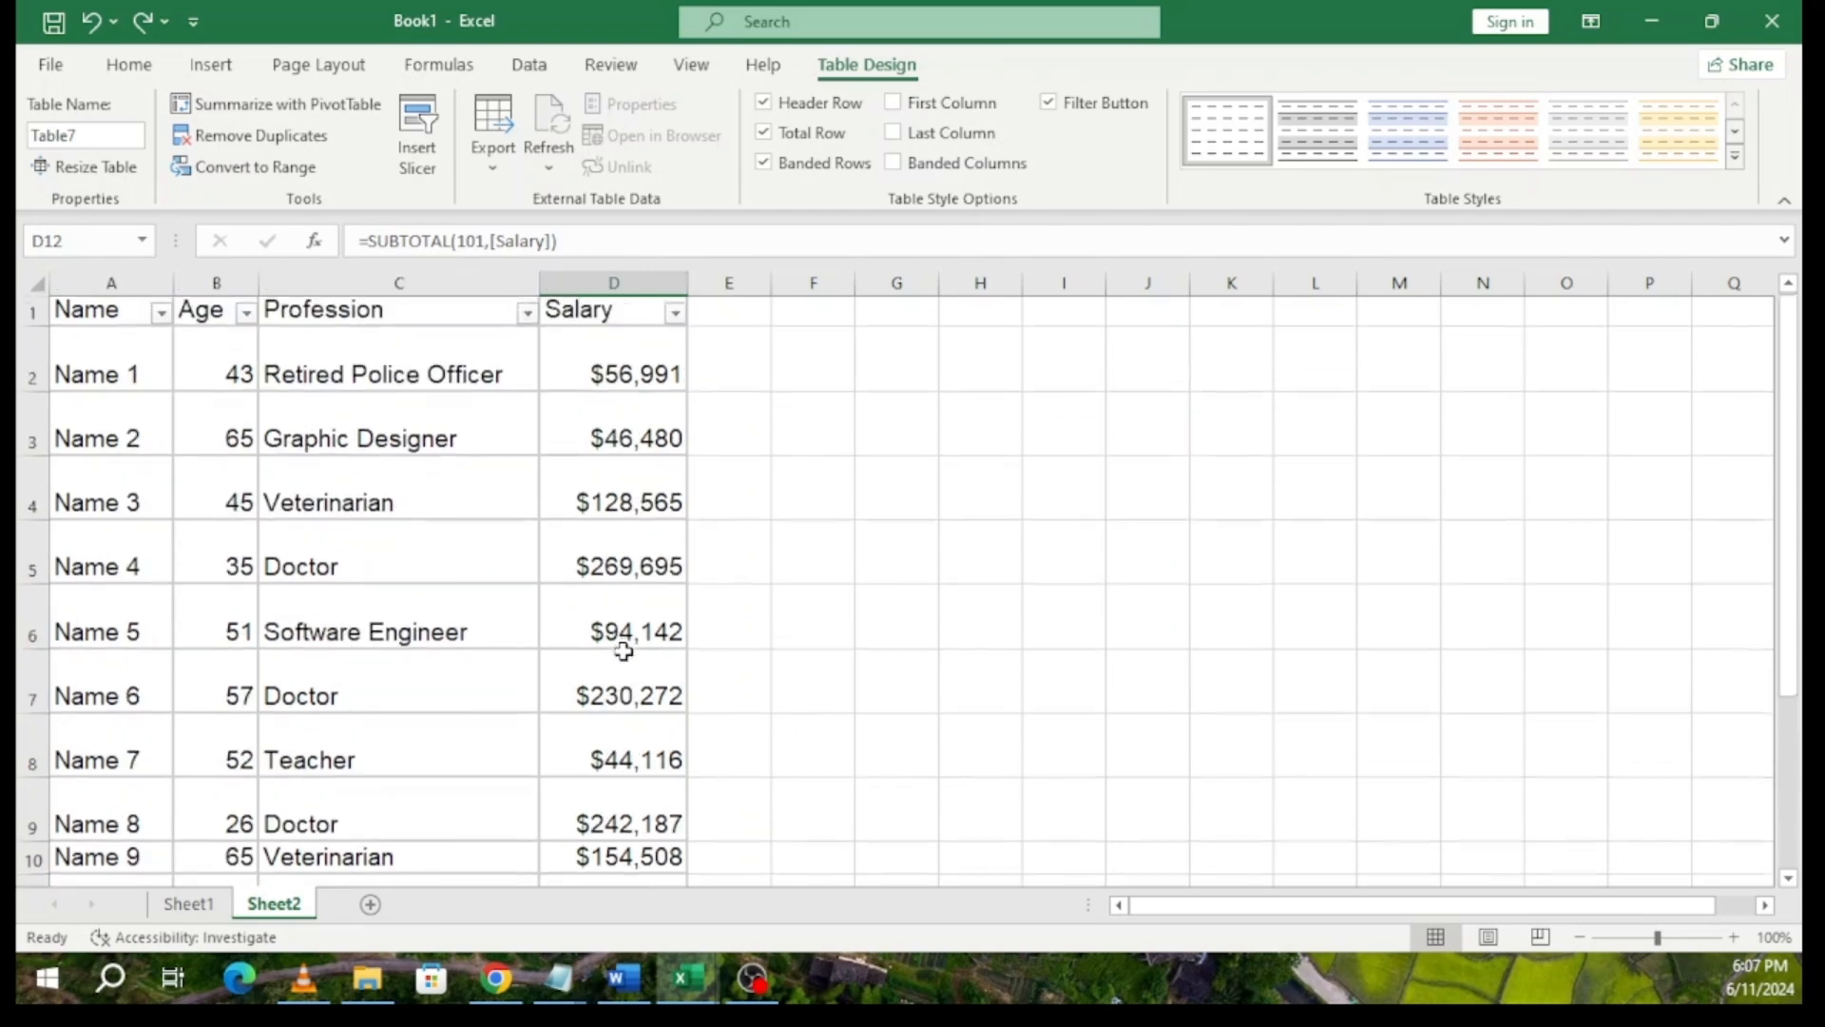
drag(89, 311, 639, 805)
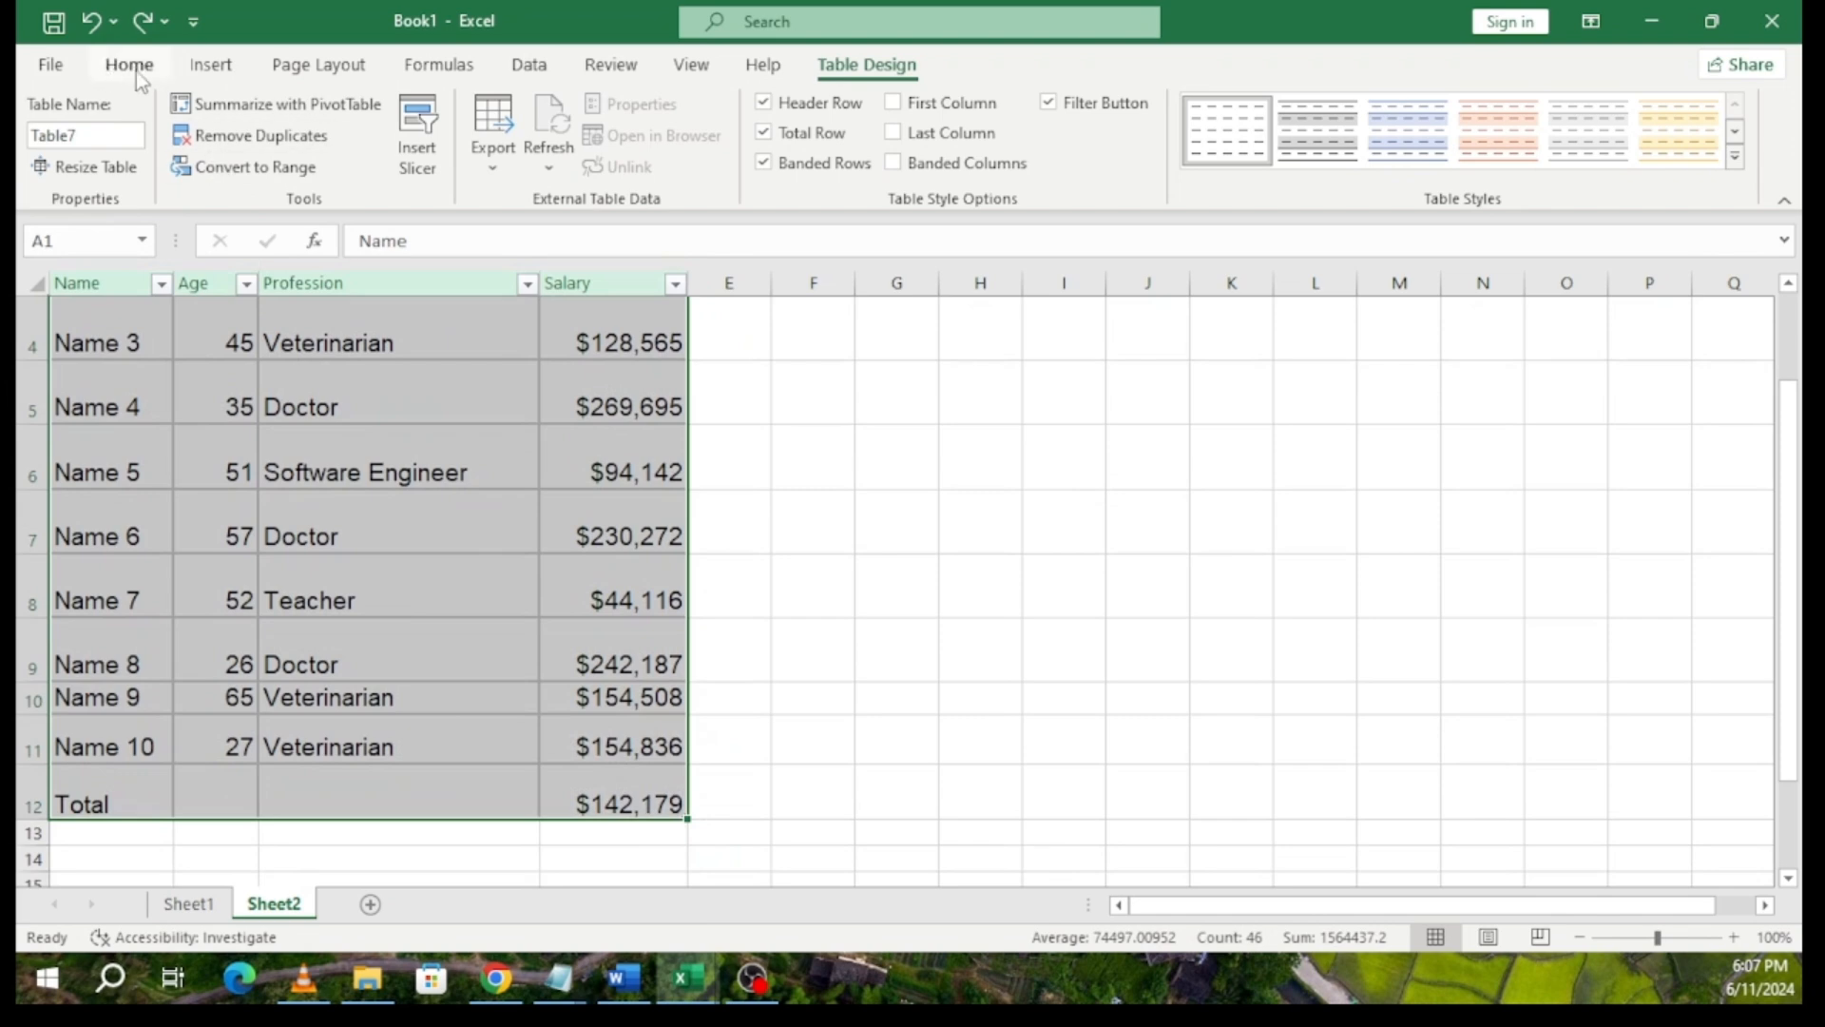
click(133, 66)
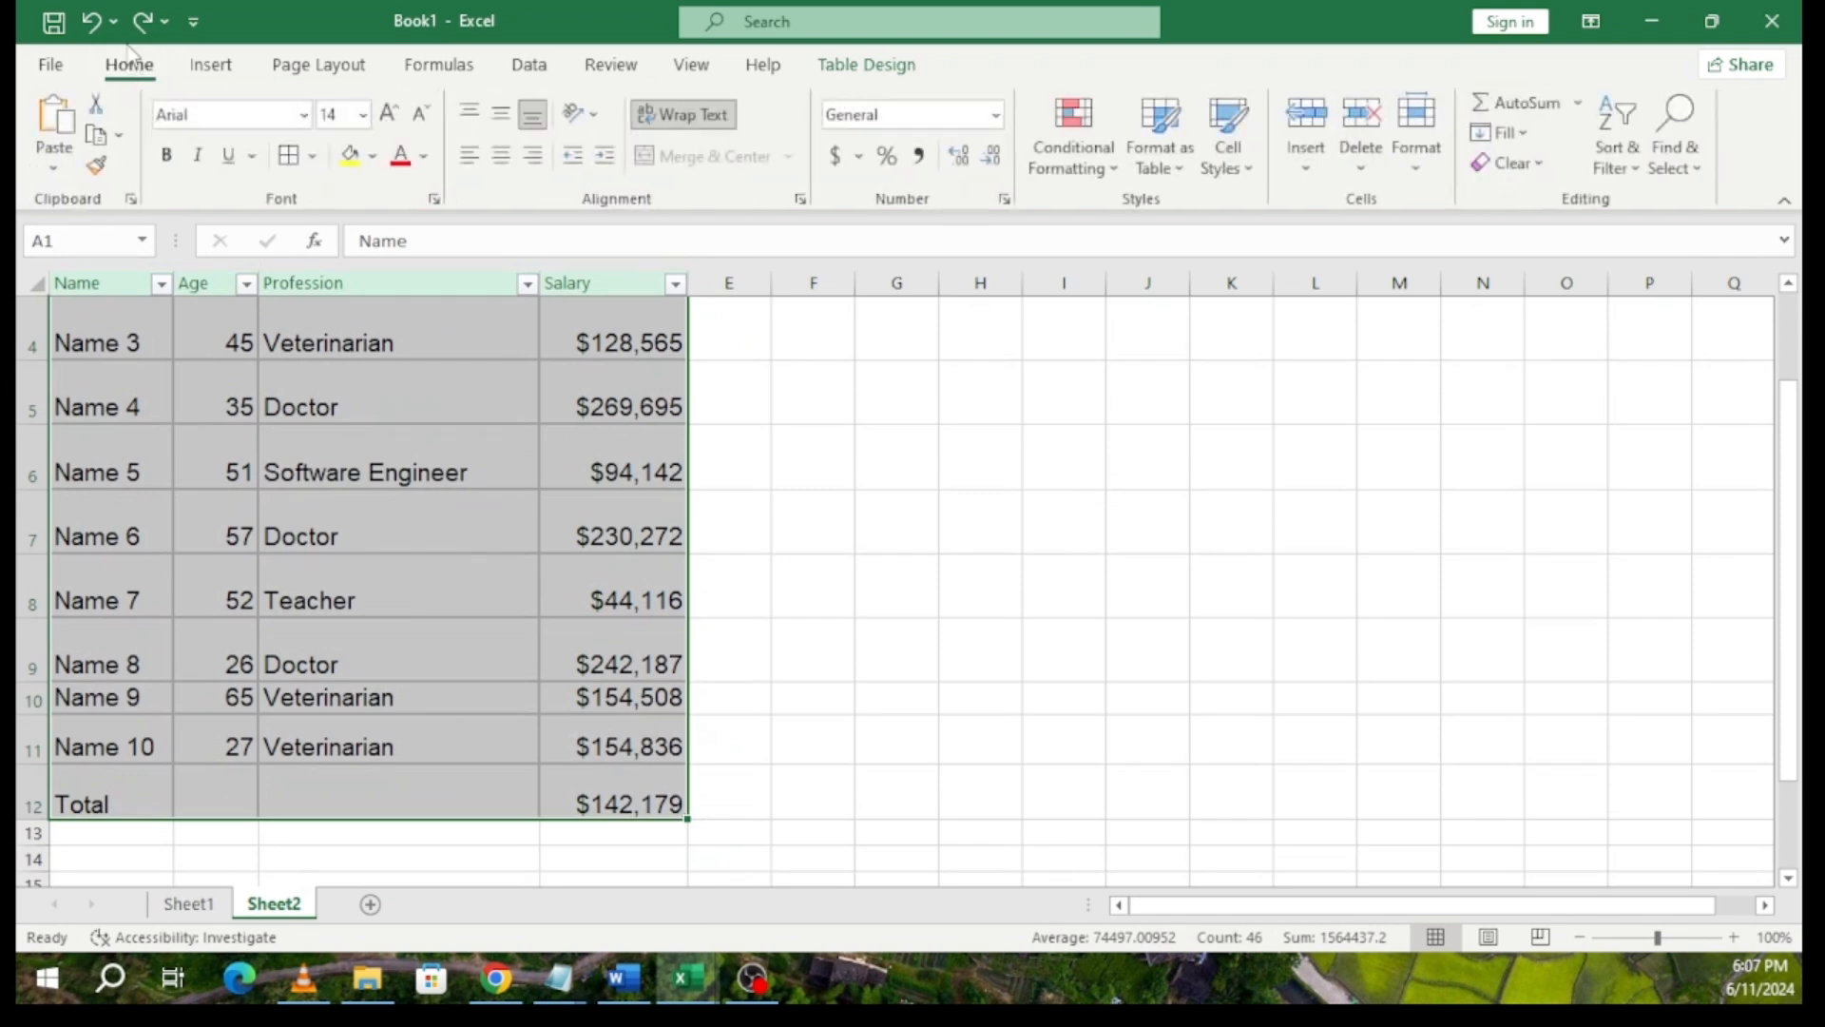
click(314, 158)
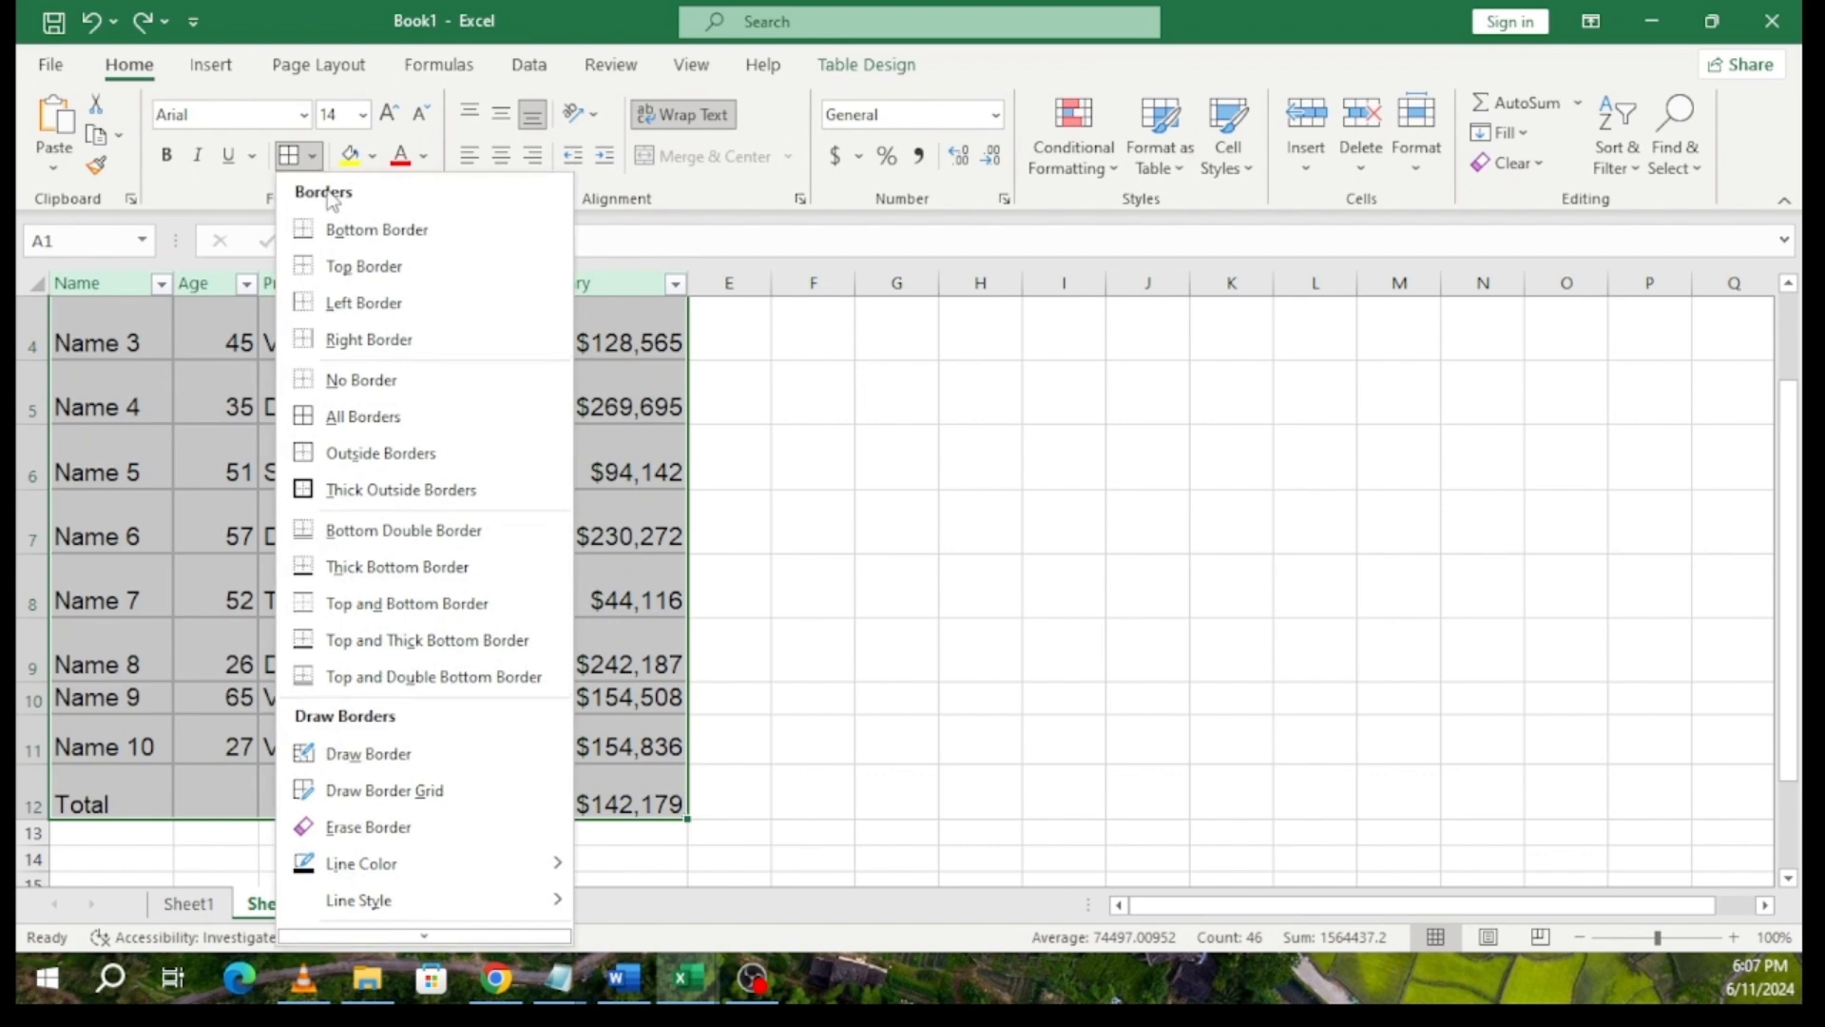
mouse_move(412, 906)
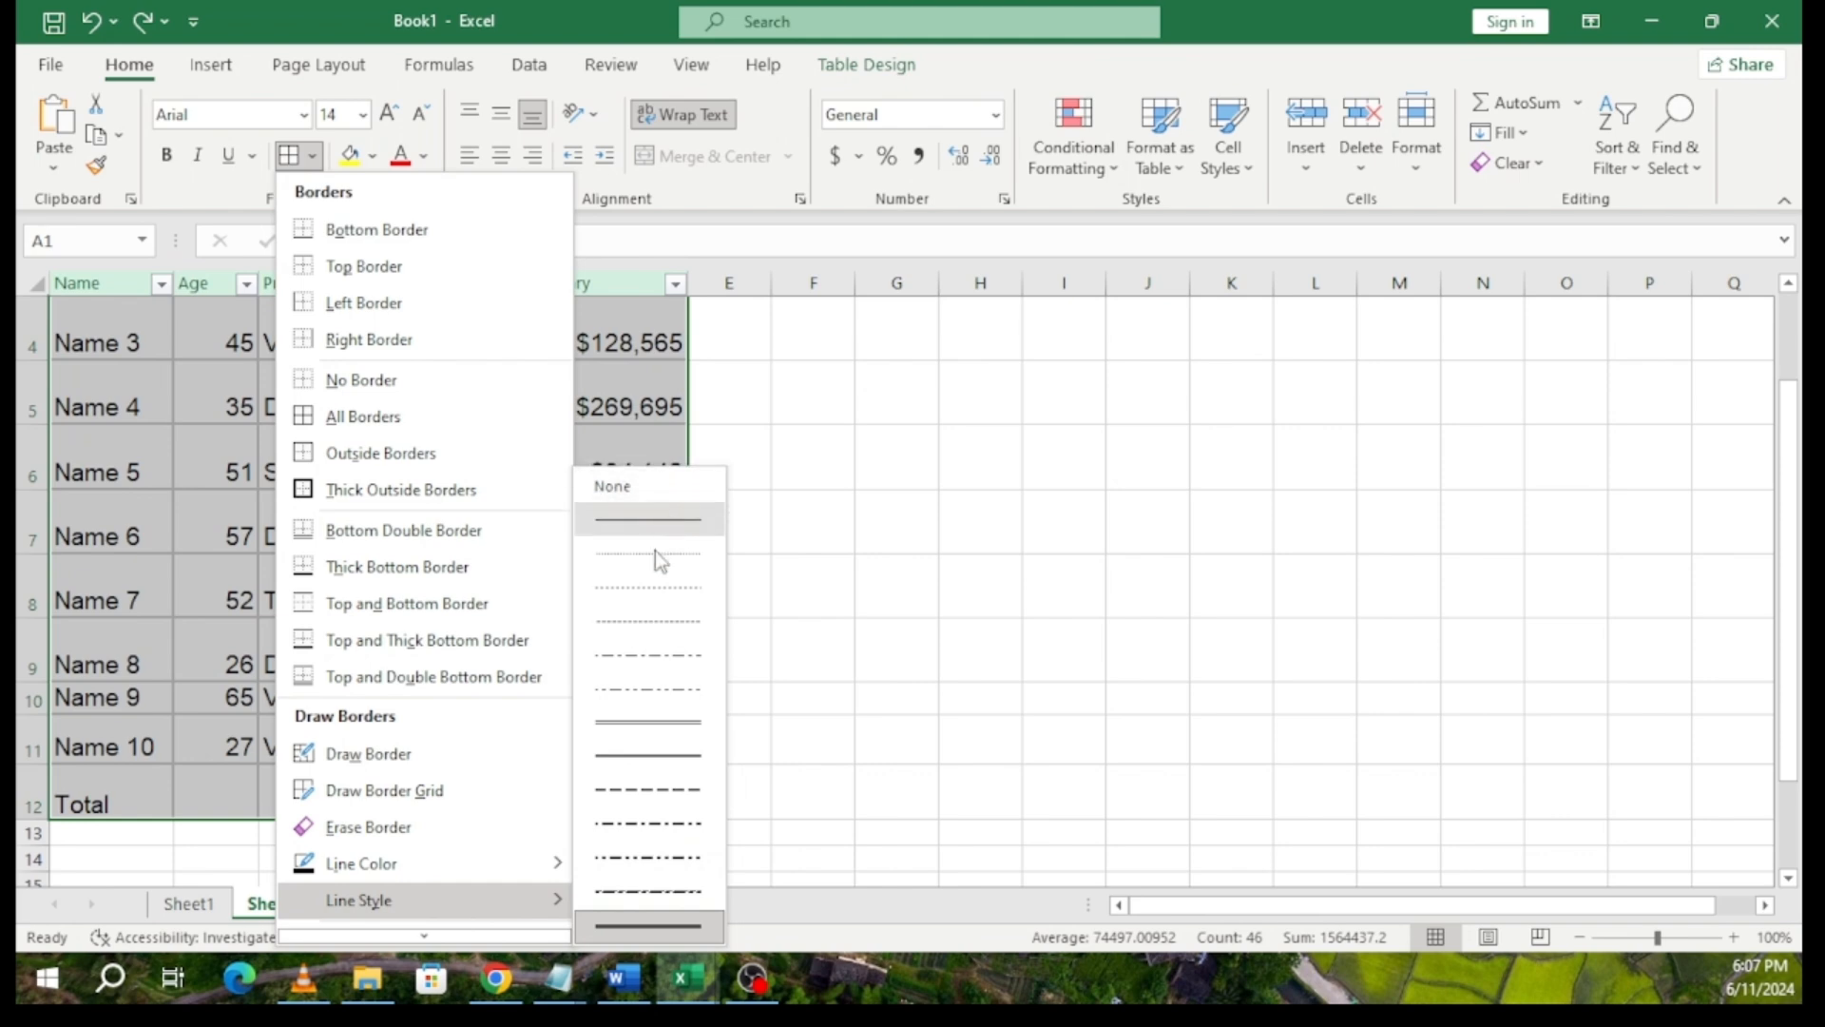
click(685, 936)
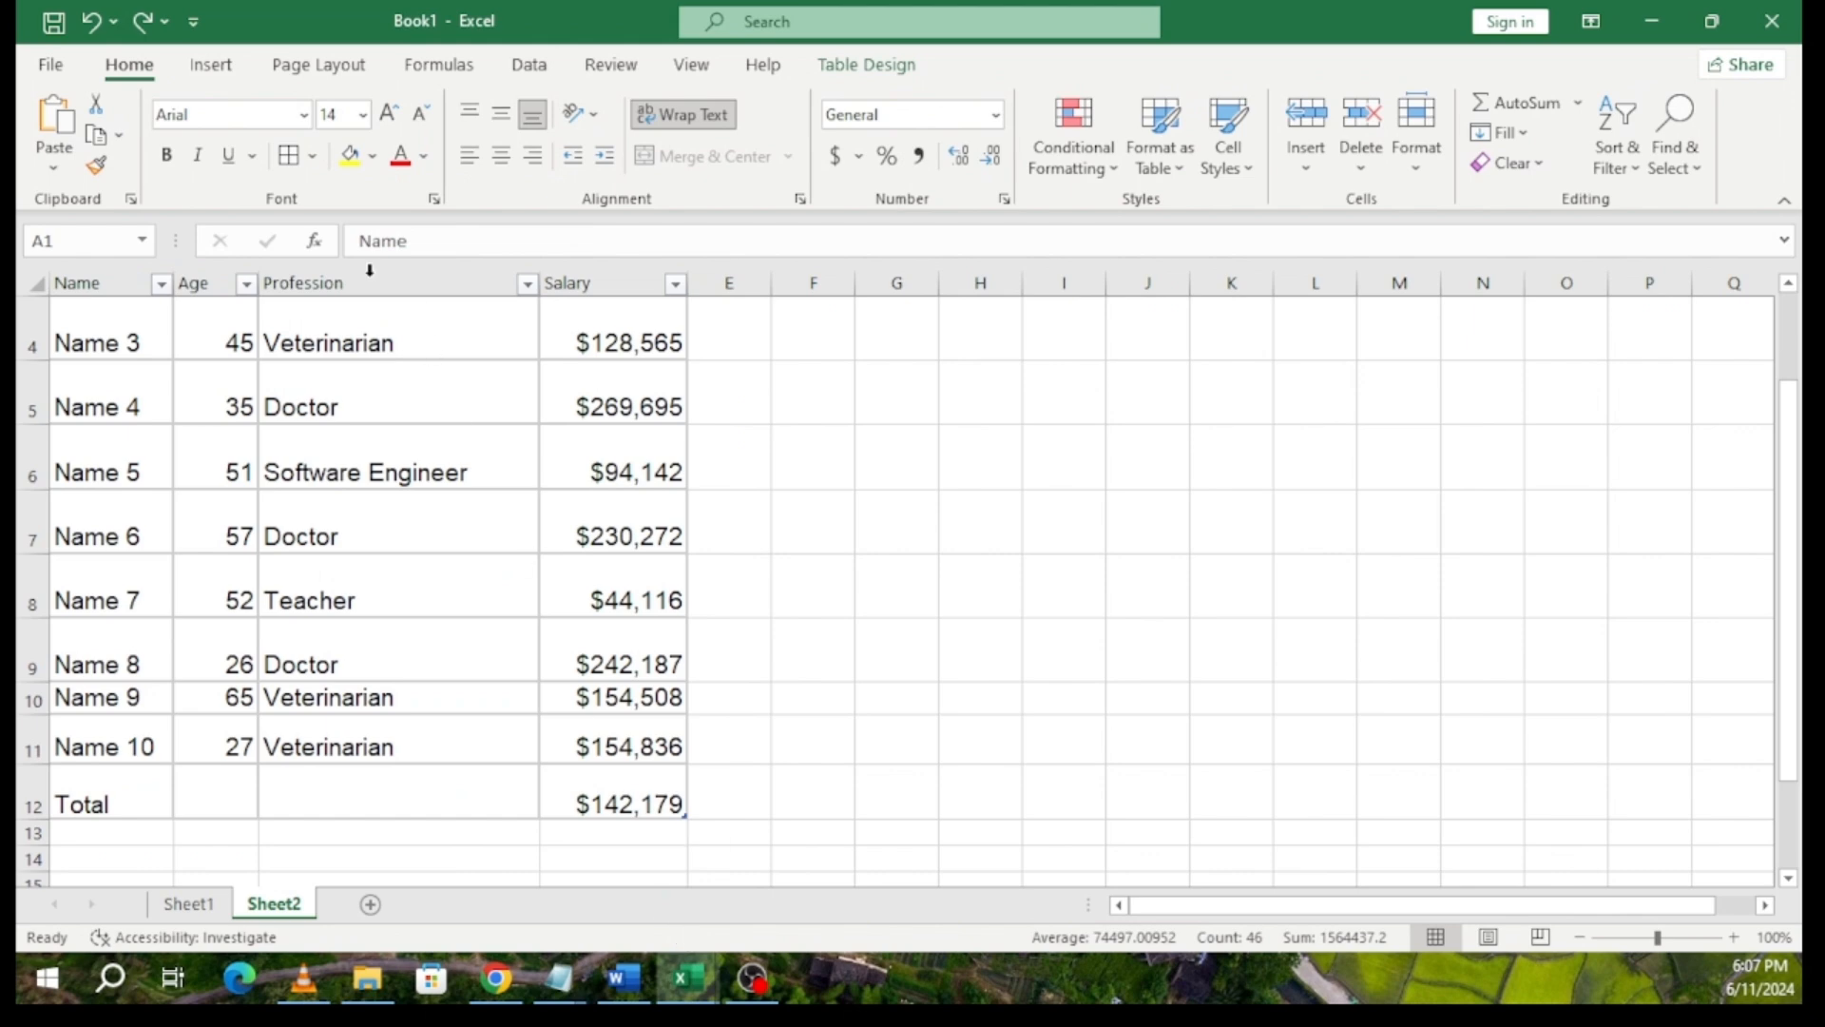
click(312, 156)
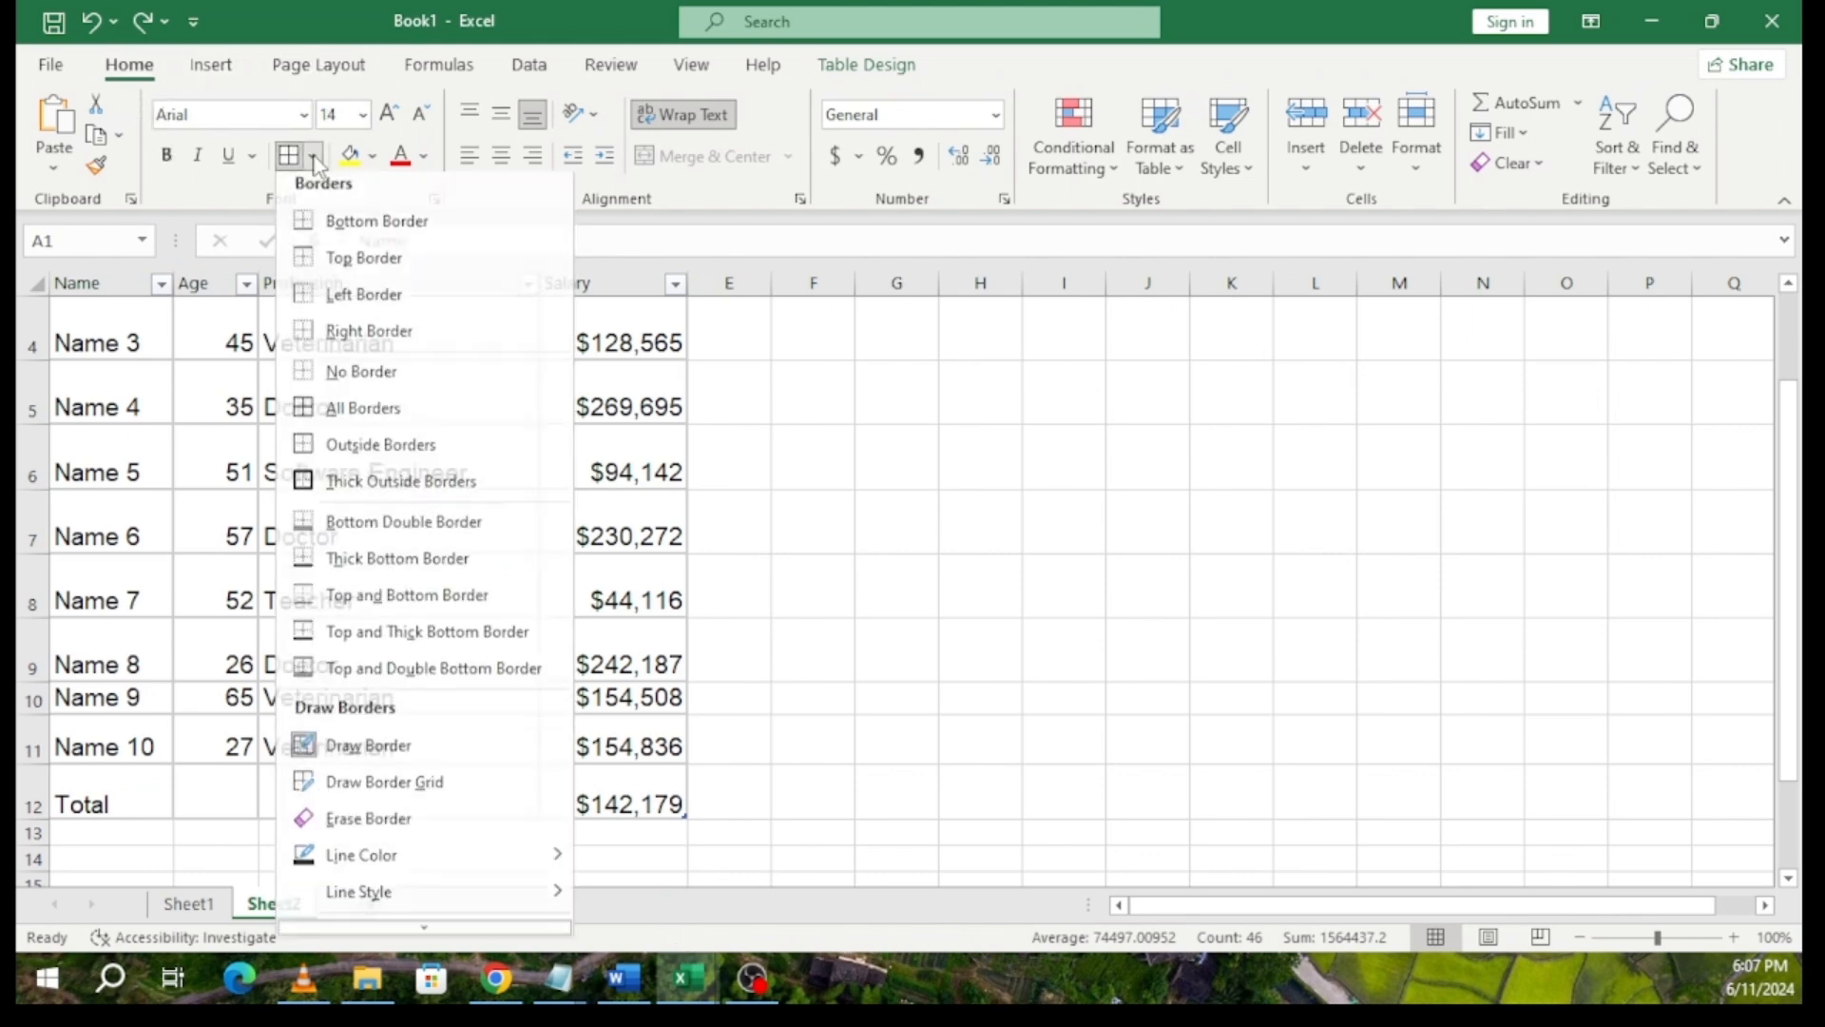
click(399, 419)
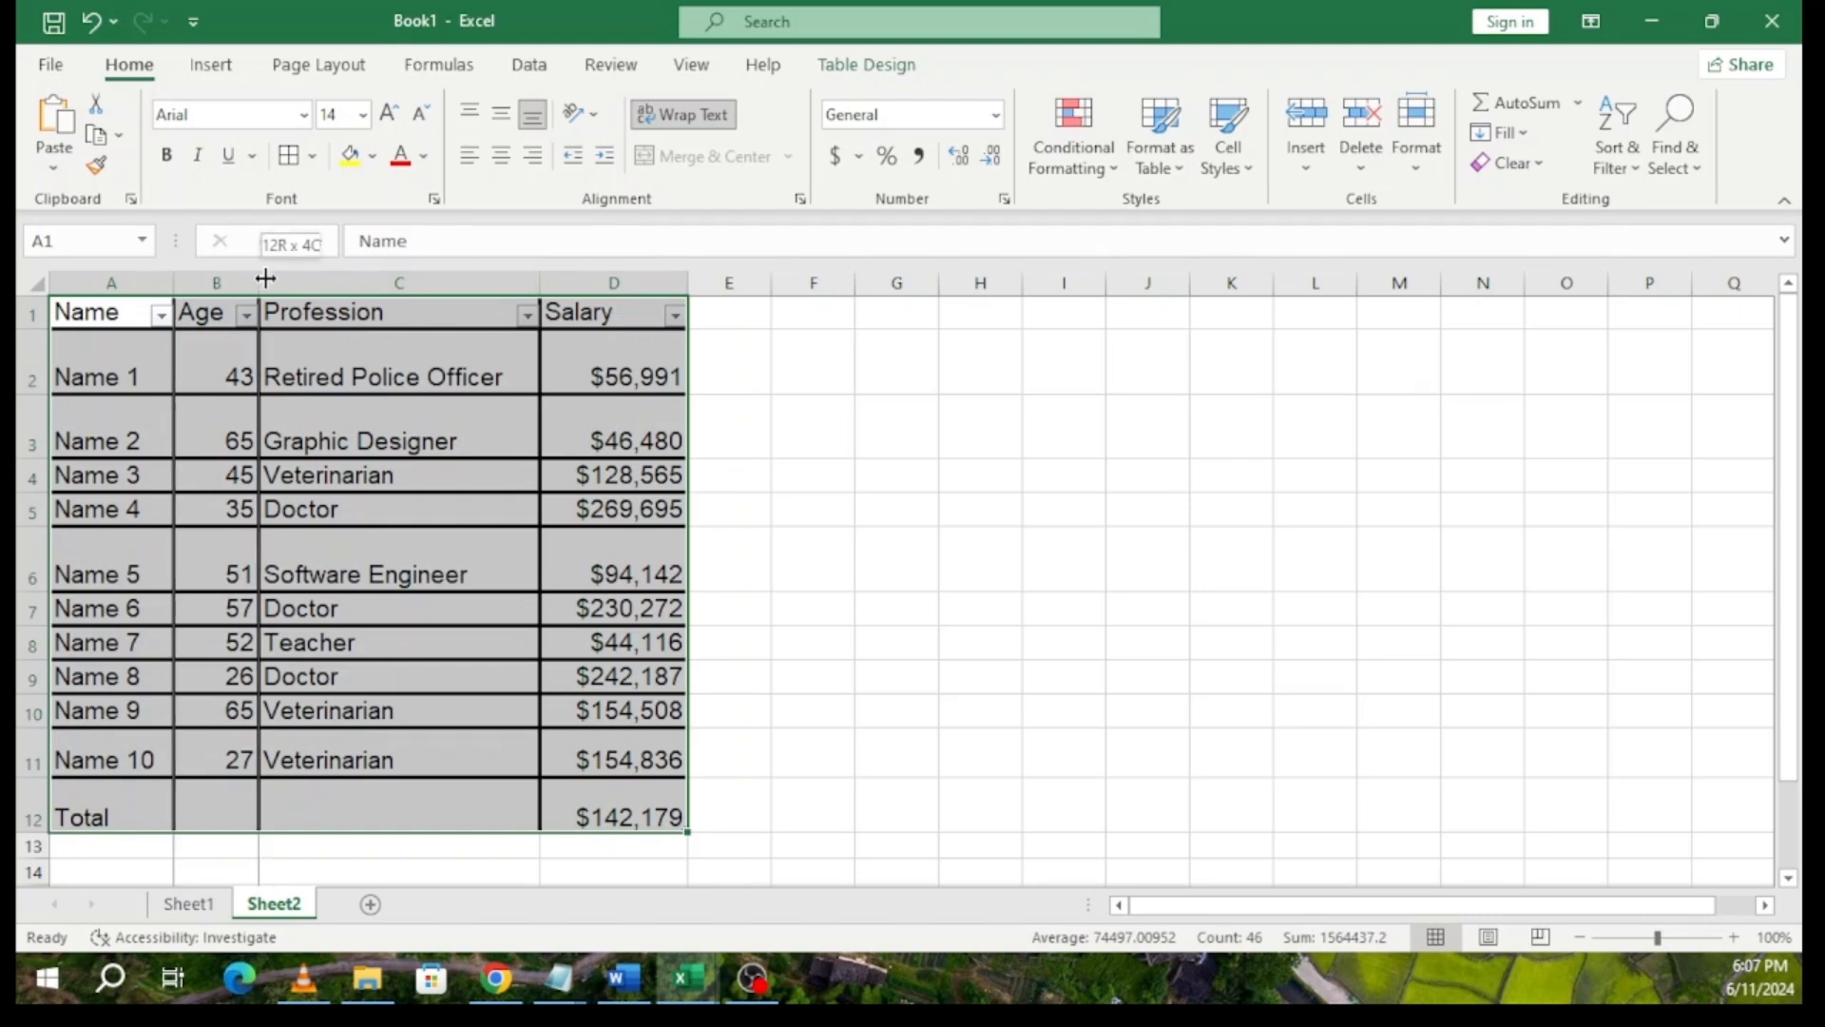
- Widen the Age column and set the font size of the whole table to 16
drag(269, 286, 385, 310)
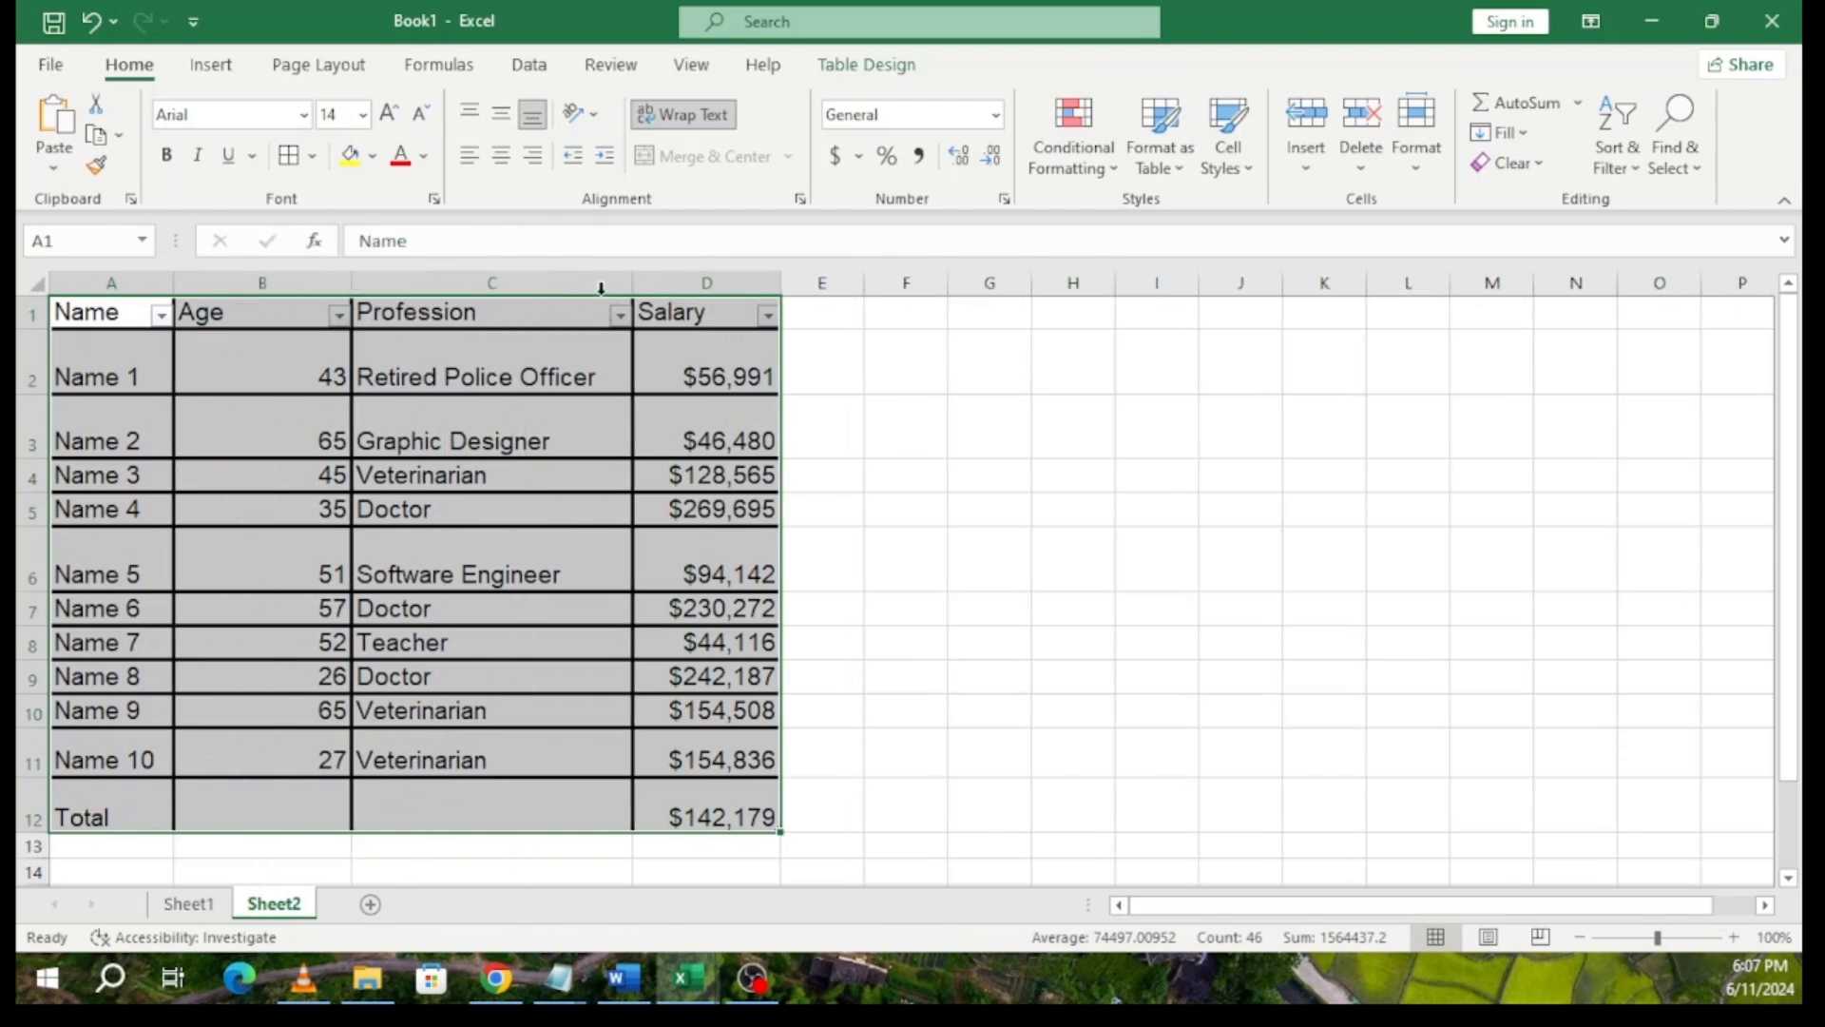
click(362, 114)
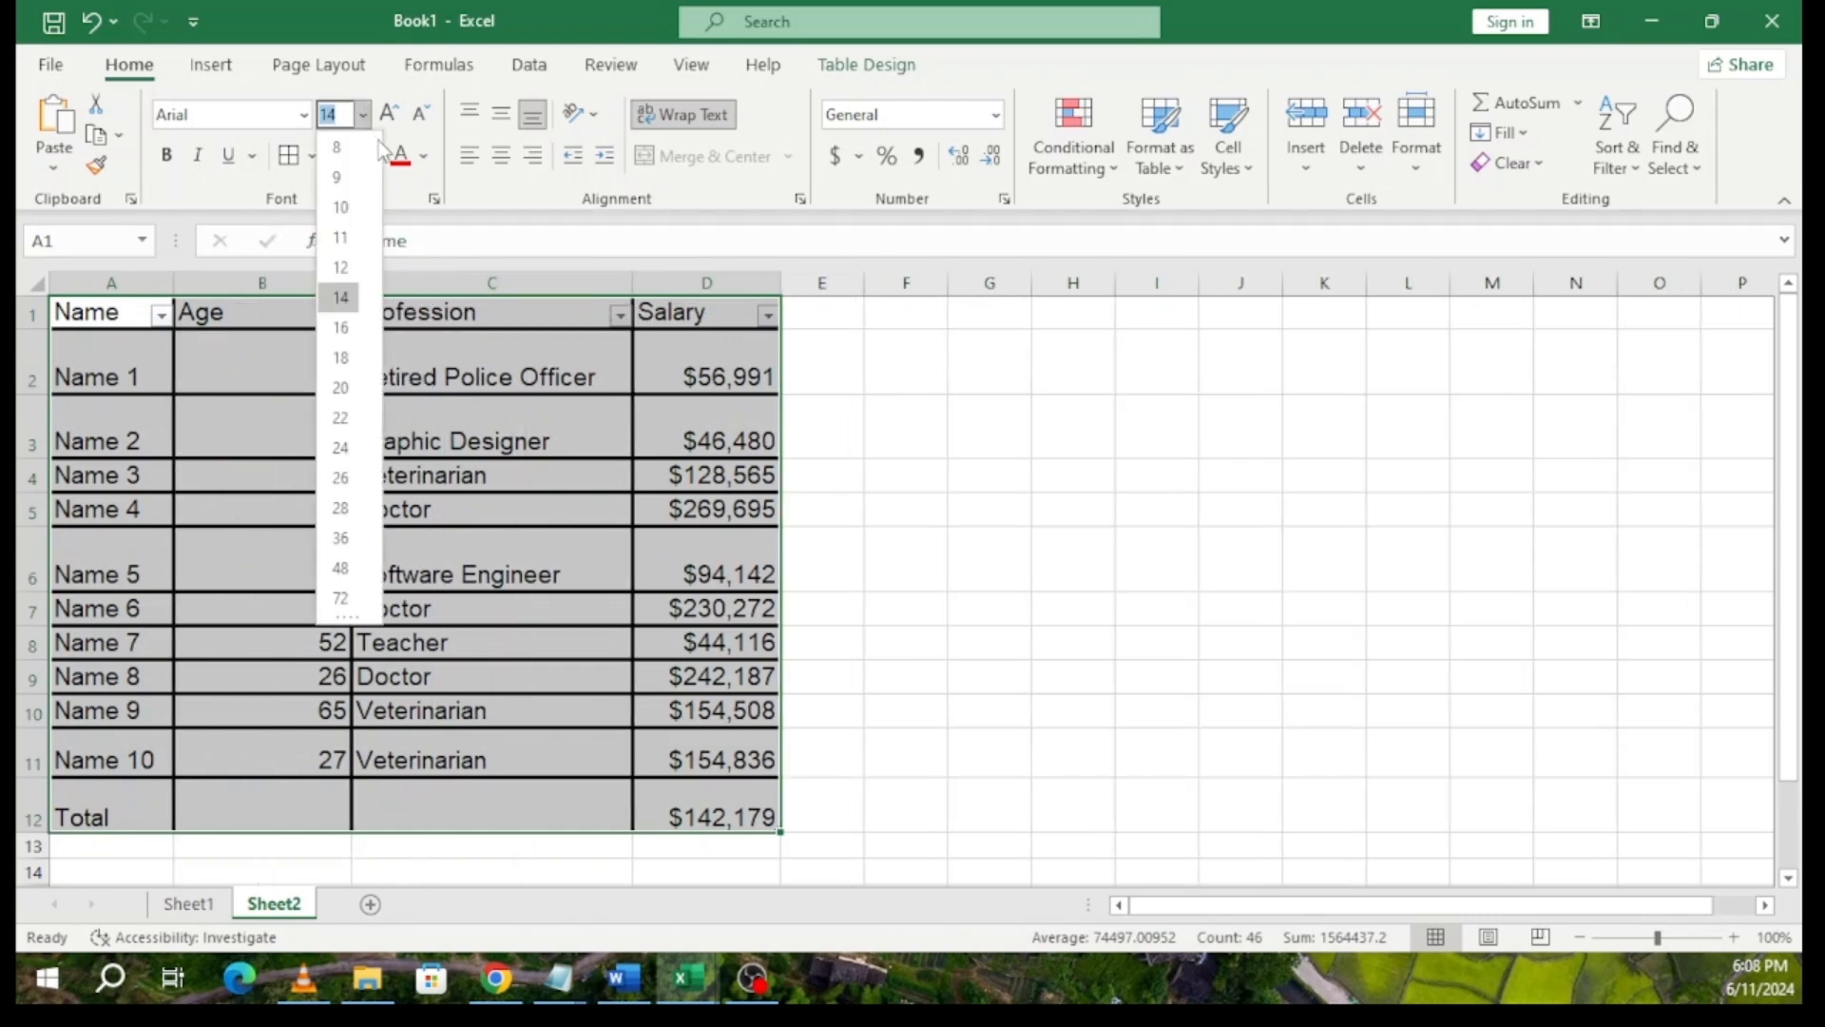
click(340, 328)
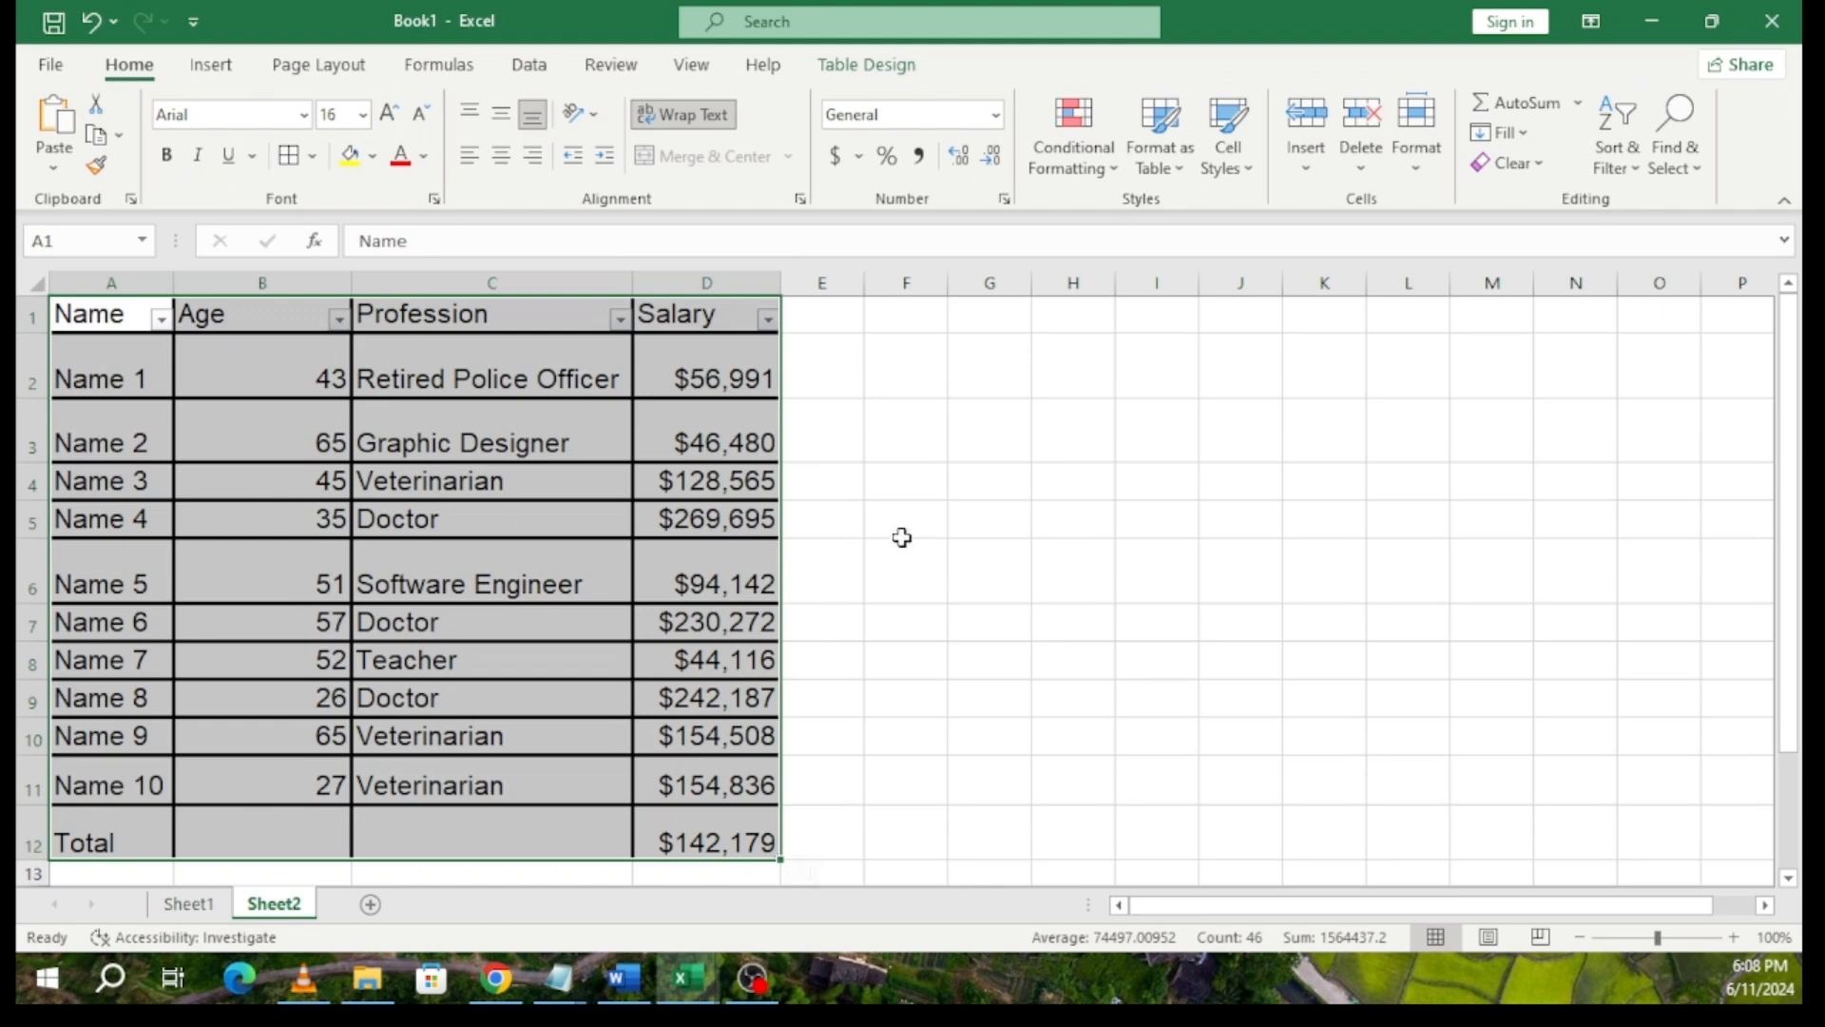
click(966, 472)
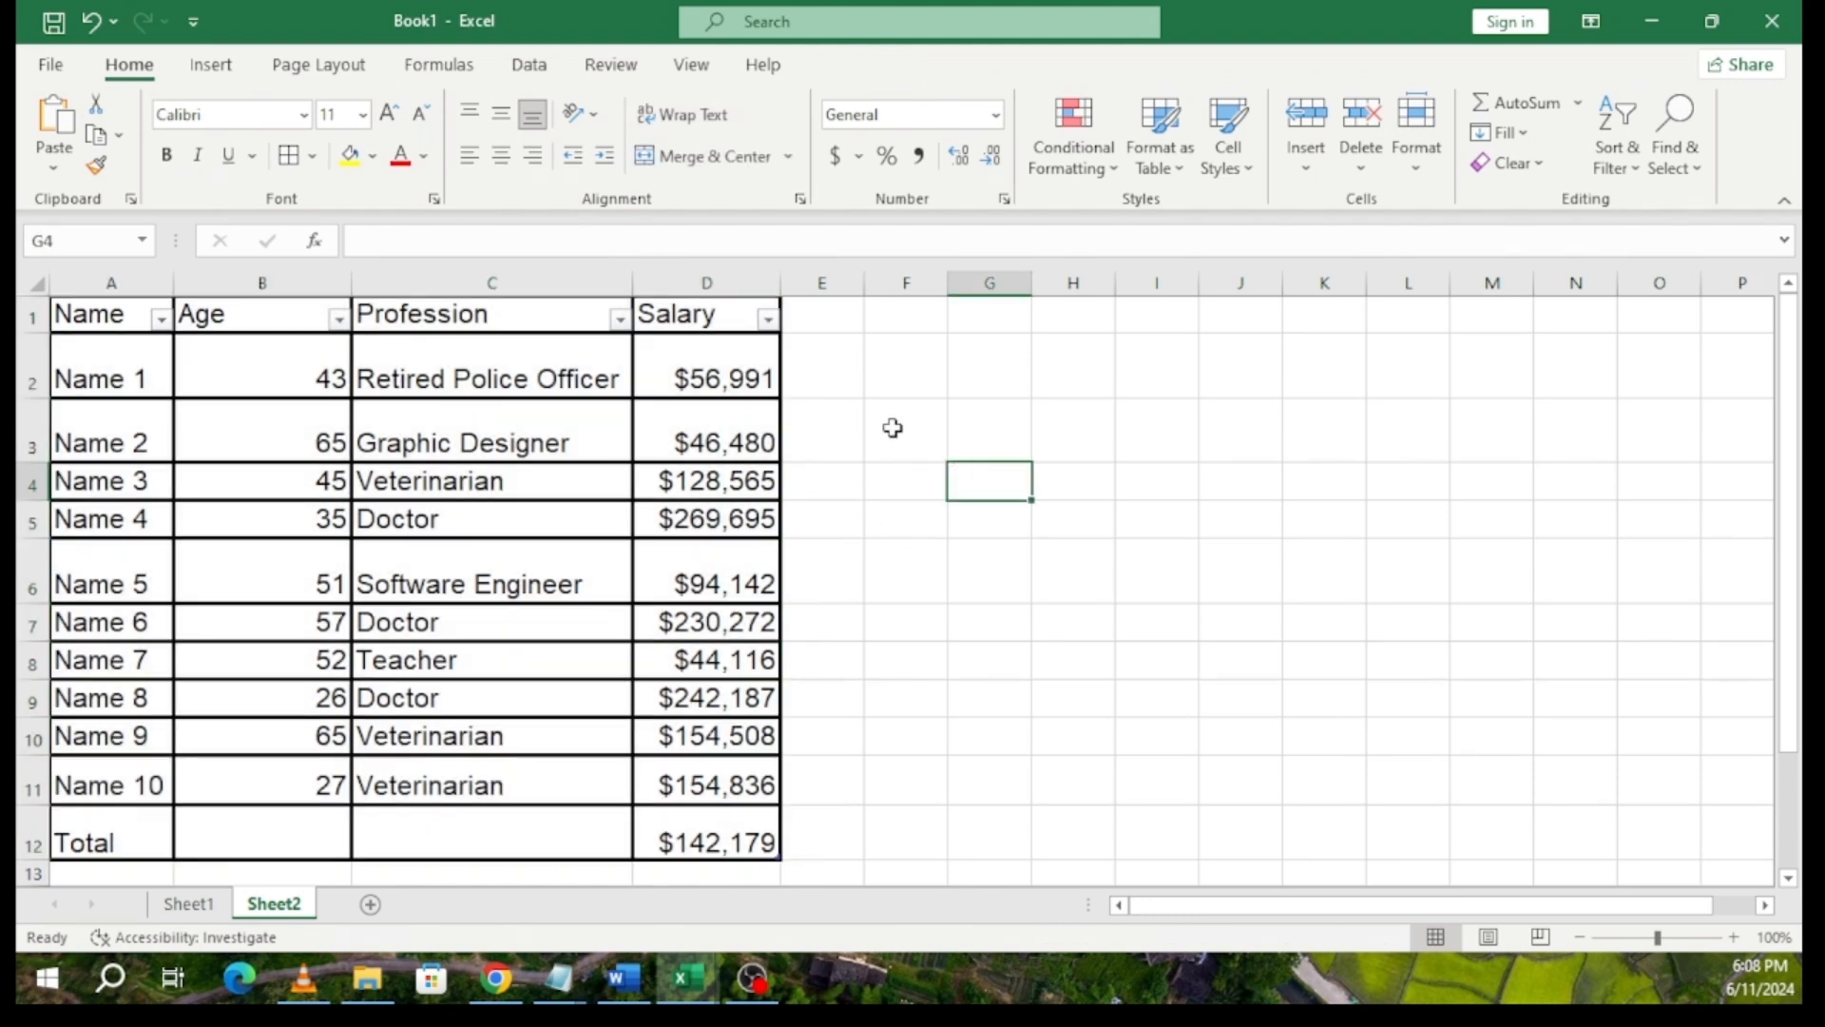